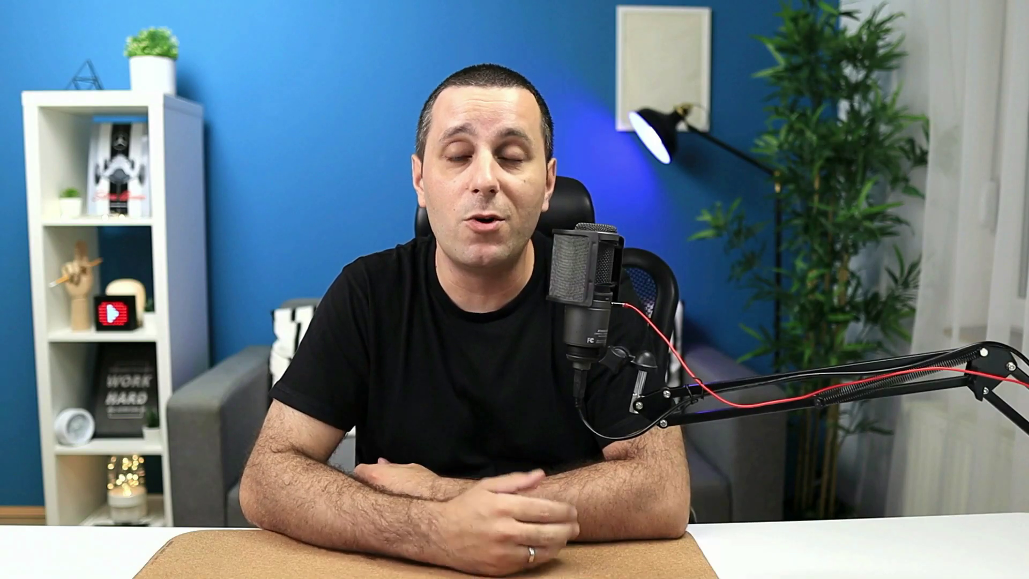
pyautogui.scroll(-4, 882, 234)
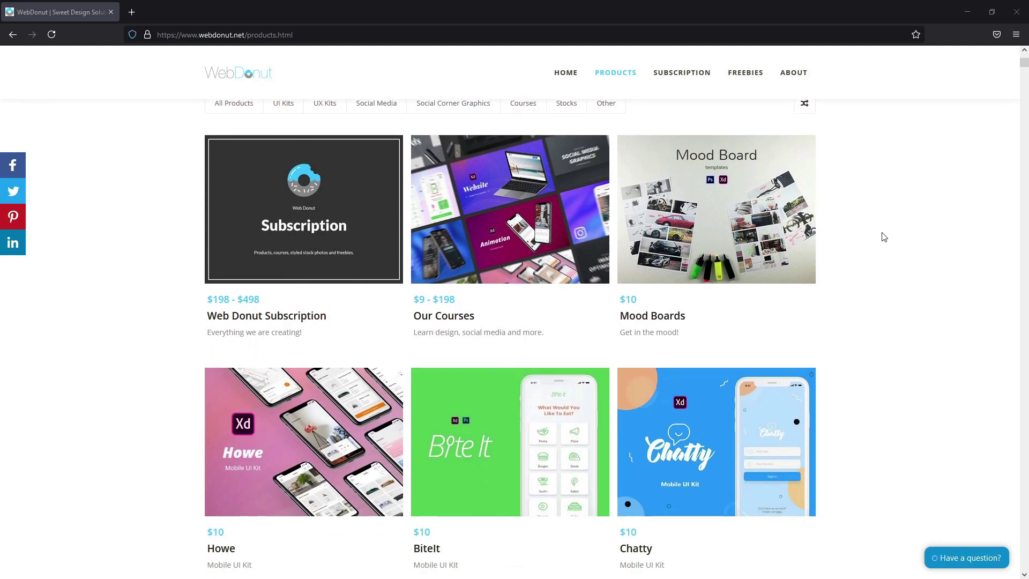
pyautogui.scroll(-12, 883, 236)
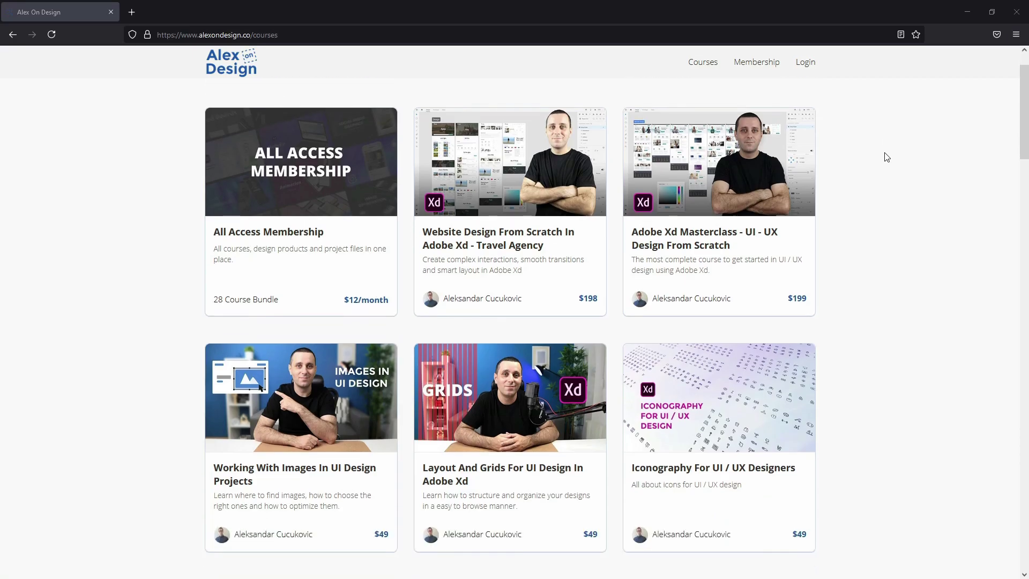
pyautogui.scroll(-2, 885, 156)
pyautogui.scroll(-5, 886, 157)
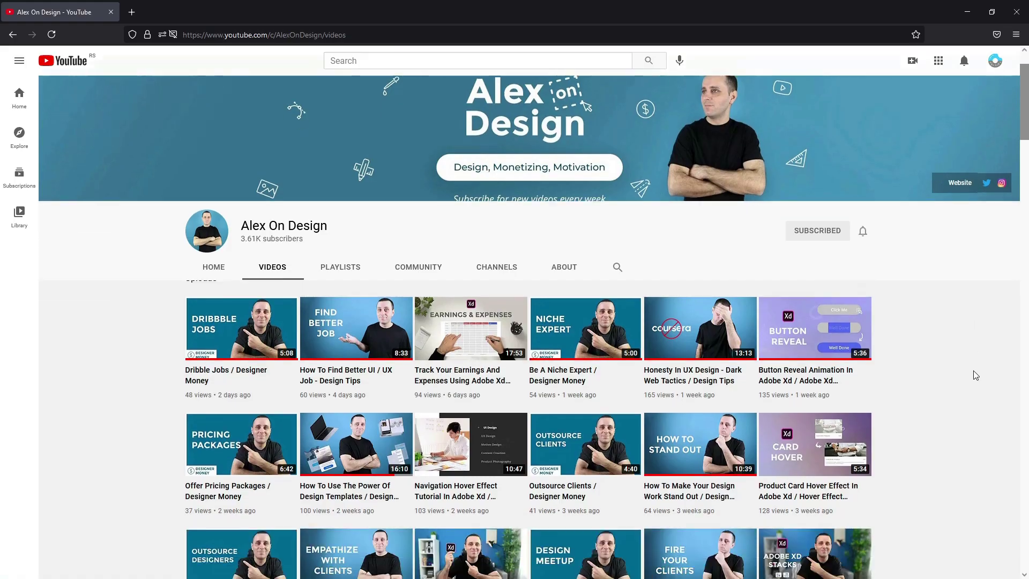
pyautogui.scroll(-9, 975, 375)
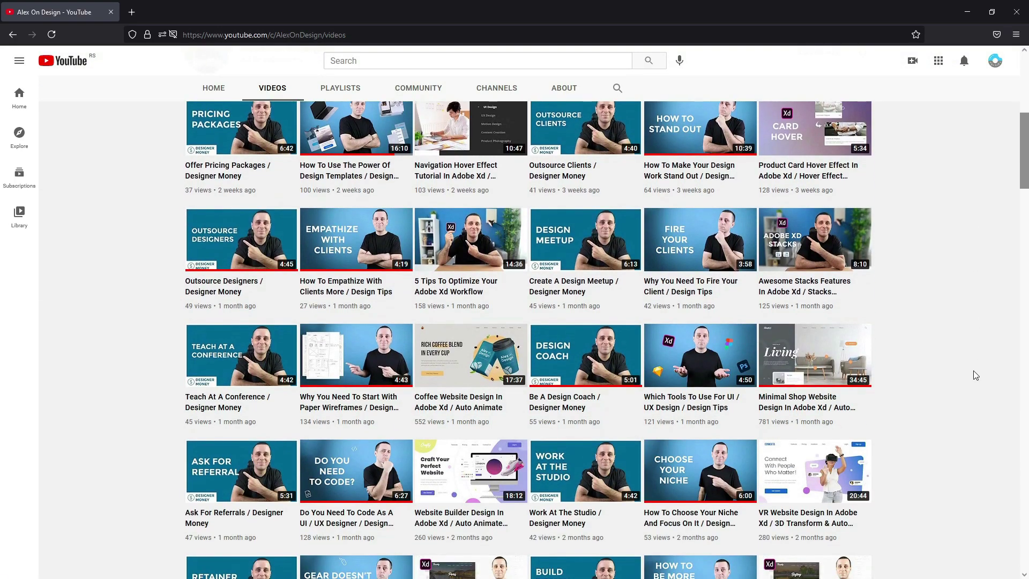
pyautogui.scroll(-12, 973, 371)
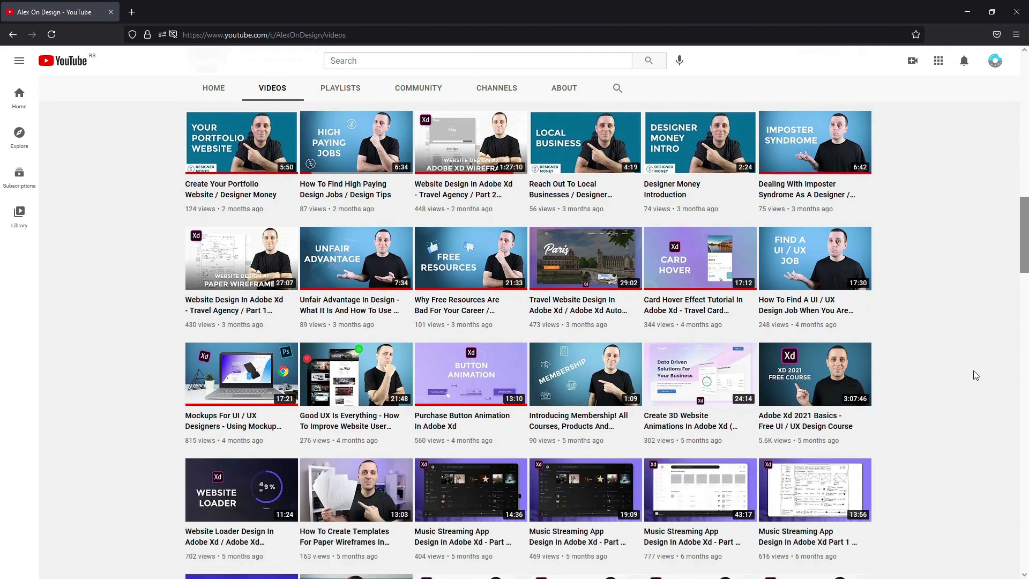
pyautogui.scroll(-7, 973, 370)
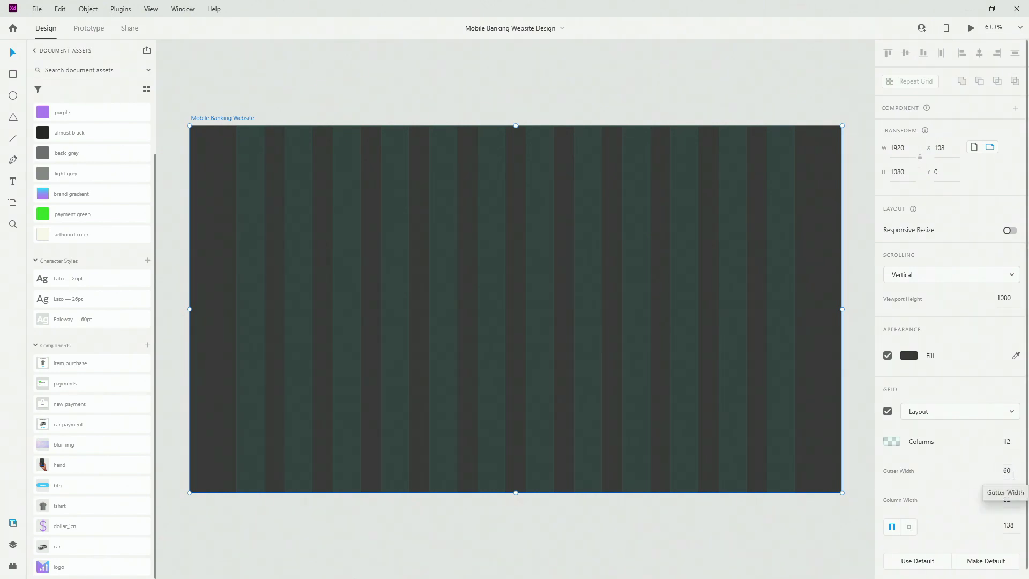
pyautogui.click(892, 443)
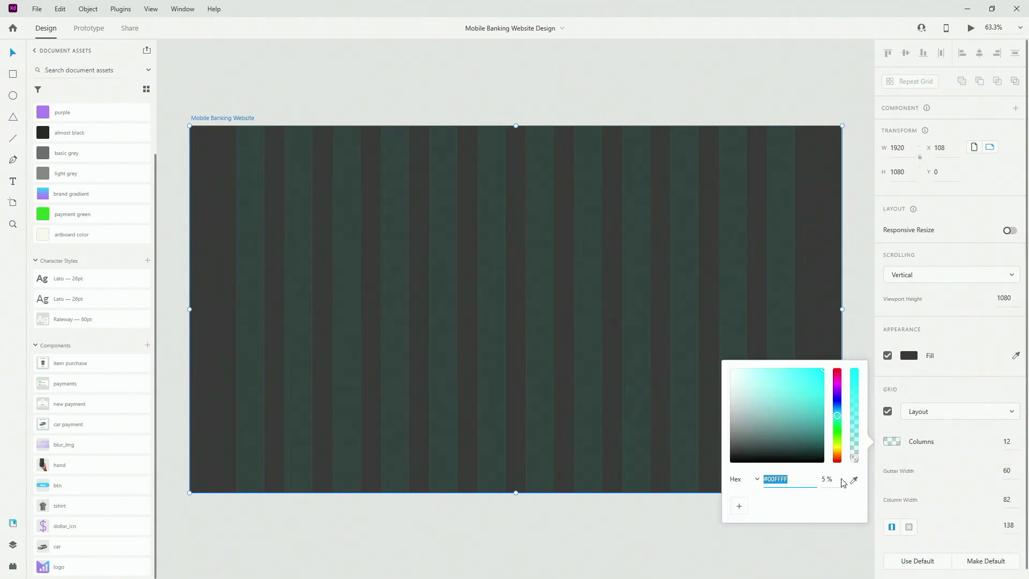
pyautogui.click(518, 70)
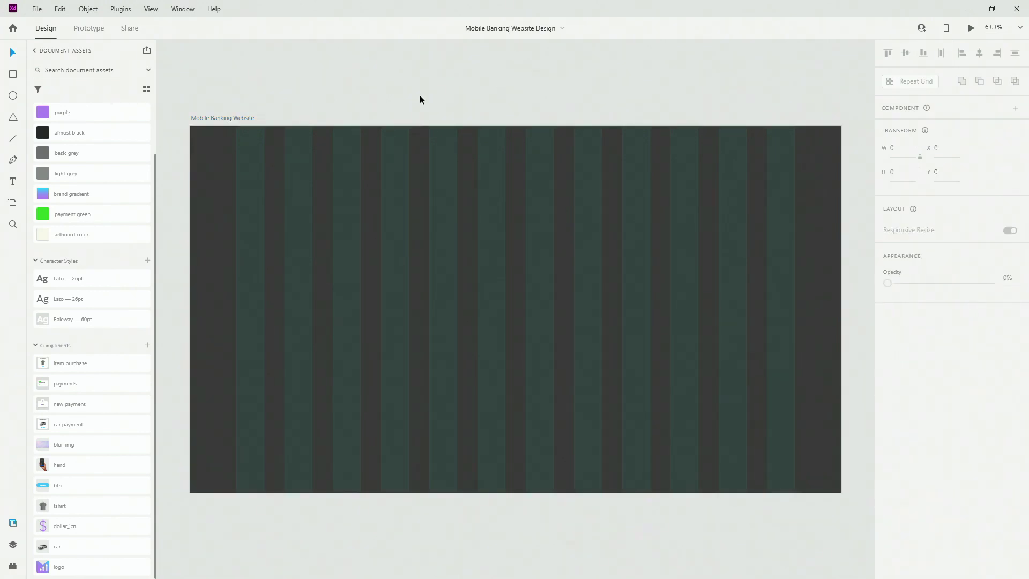
# Place an instance of the logo component near the artboard's upper-left corner, aligned to the first grid column at X 138, Y 65
pyautogui.click(247, 118)
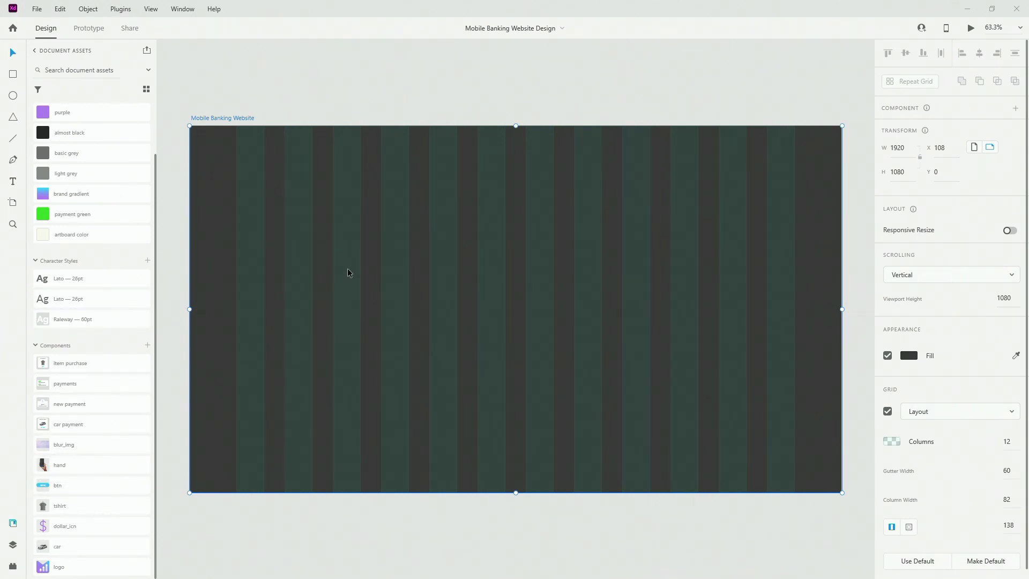
pyautogui.scroll(2, 29, 255)
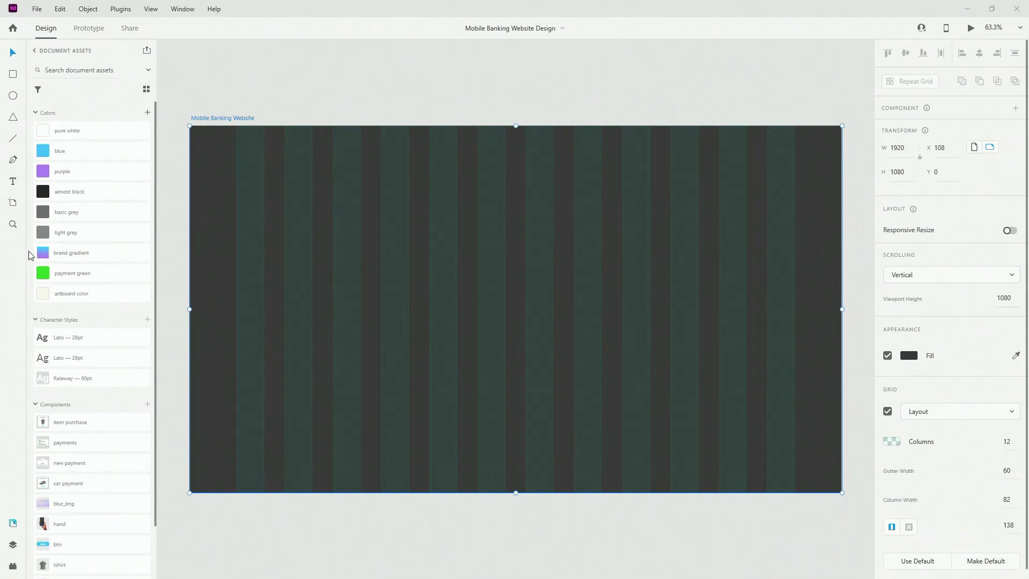
pyautogui.scroll(-2, 67, 450)
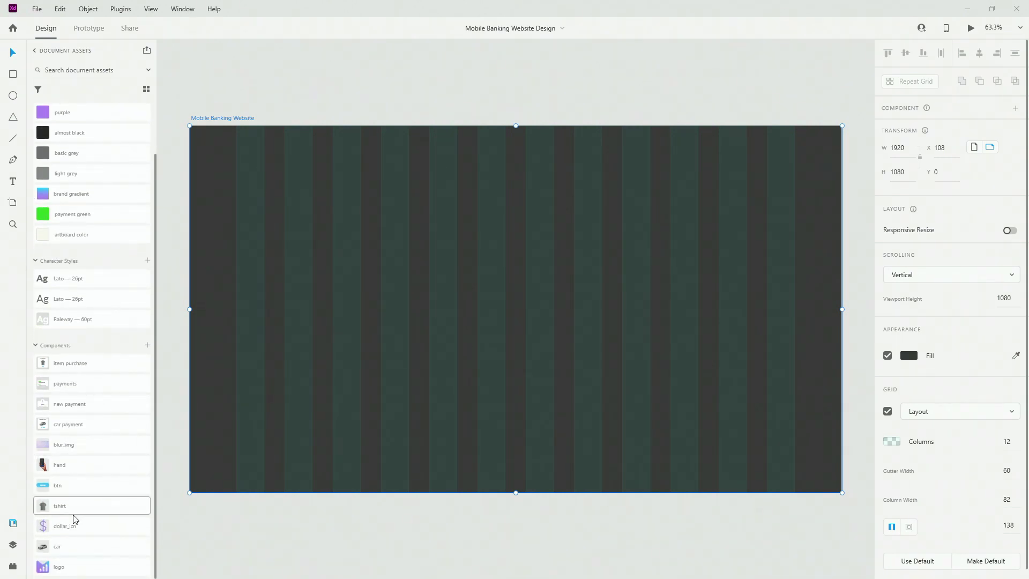
pyautogui.moveTo(72, 566); pyautogui.dragTo(253, 156)
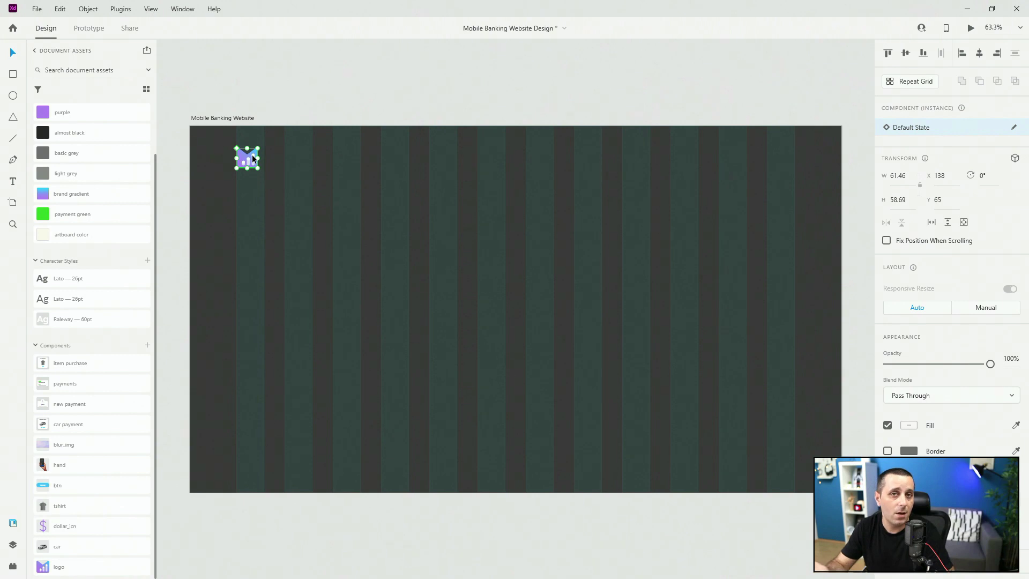
# Add a "Features" text in the regular Lato 26pt character style, level with the logo at X 564, Y 78
pyautogui.click(14, 181)
pyautogui.click(381, 156)
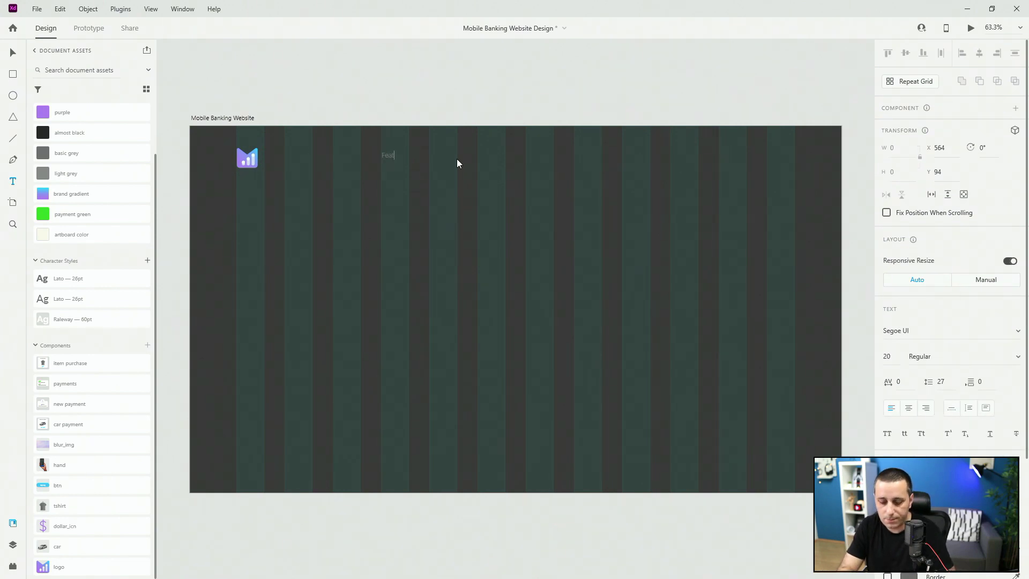
pyautogui.write('Features')
pyautogui.hotkey('ctrl', 'a')
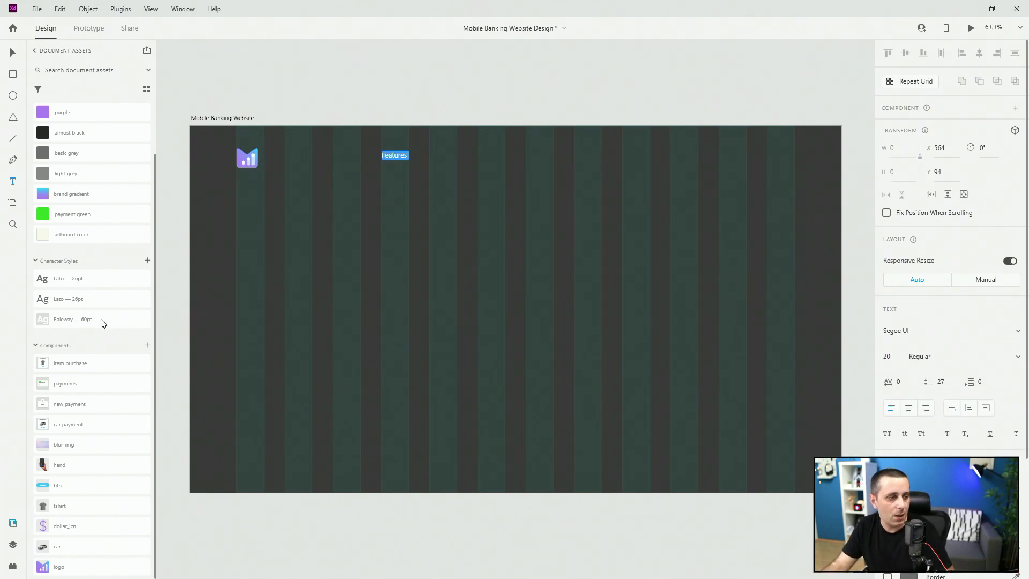
pyautogui.click(104, 298)
pyautogui.press('Escape')
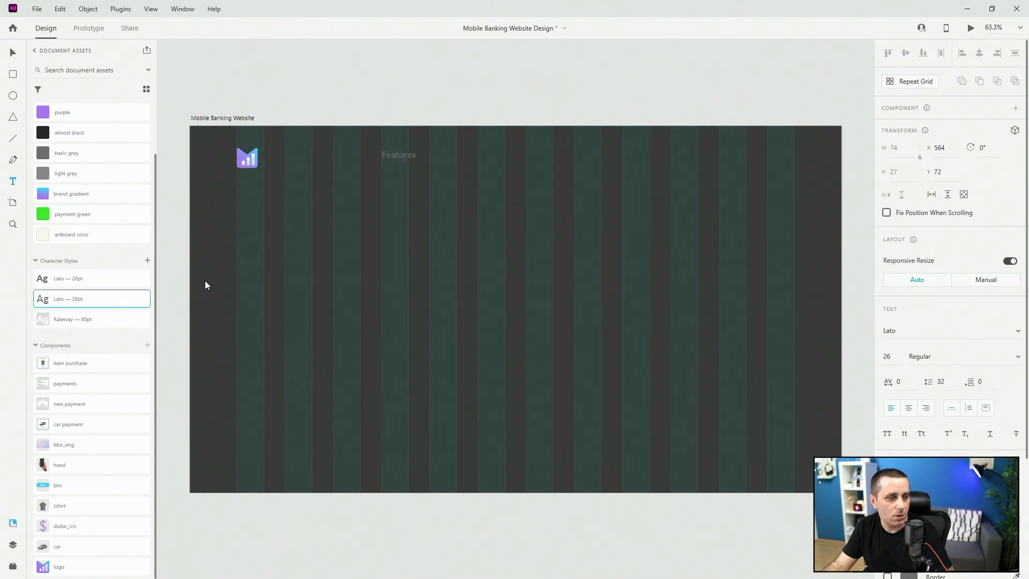
pyautogui.moveTo(398, 157); pyautogui.dragTo(399, 162)
# Group the Features text, name the group "nav" and move it below the logo in the layer order
pyautogui.hotkey('ctrl', 'g')
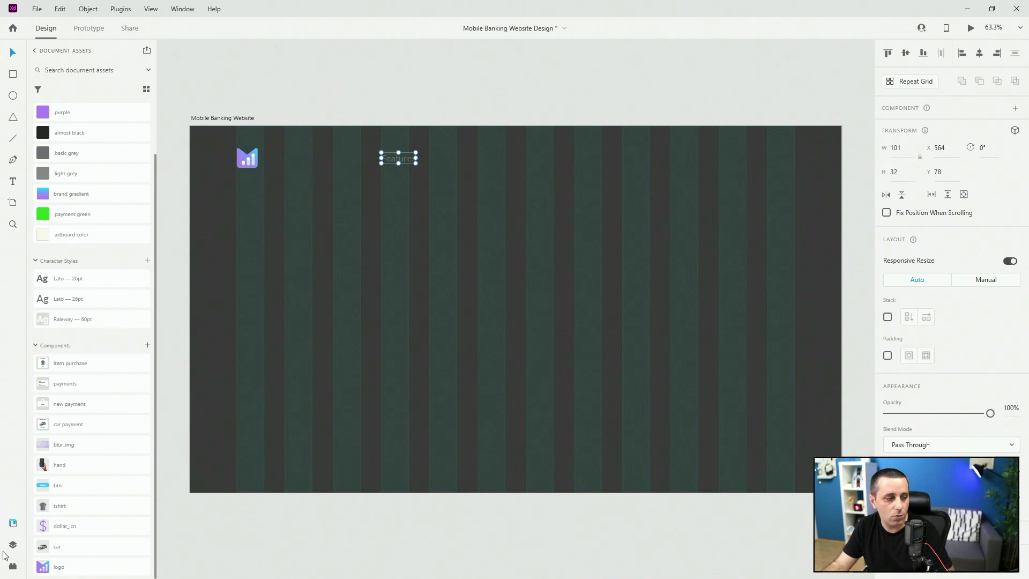
pyautogui.click(13, 544)
pyautogui.doubleClick(55, 91)
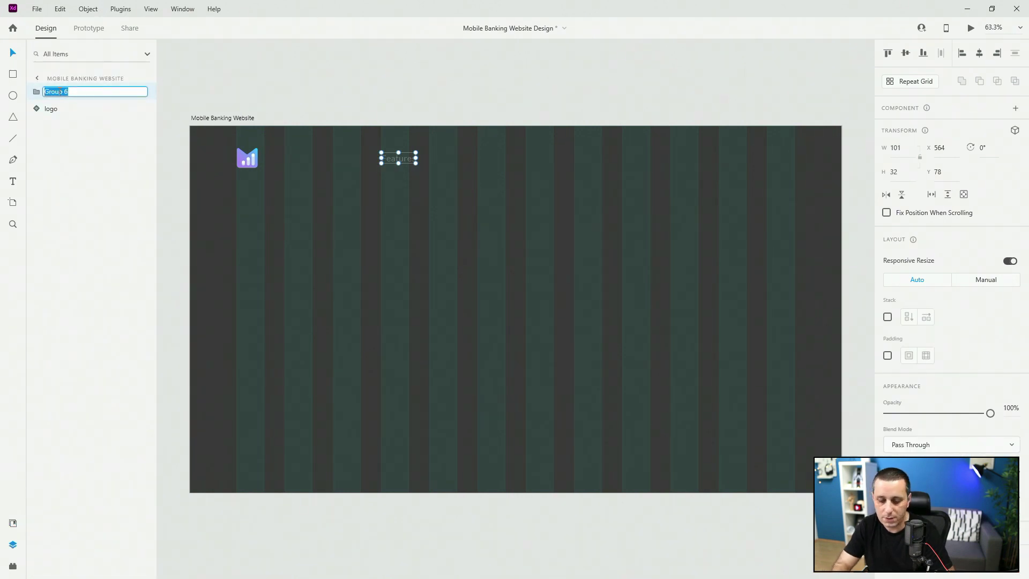
pyautogui.write('nav')
pyautogui.press('Return')
pyautogui.moveTo(60, 91); pyautogui.dragTo(53, 131)
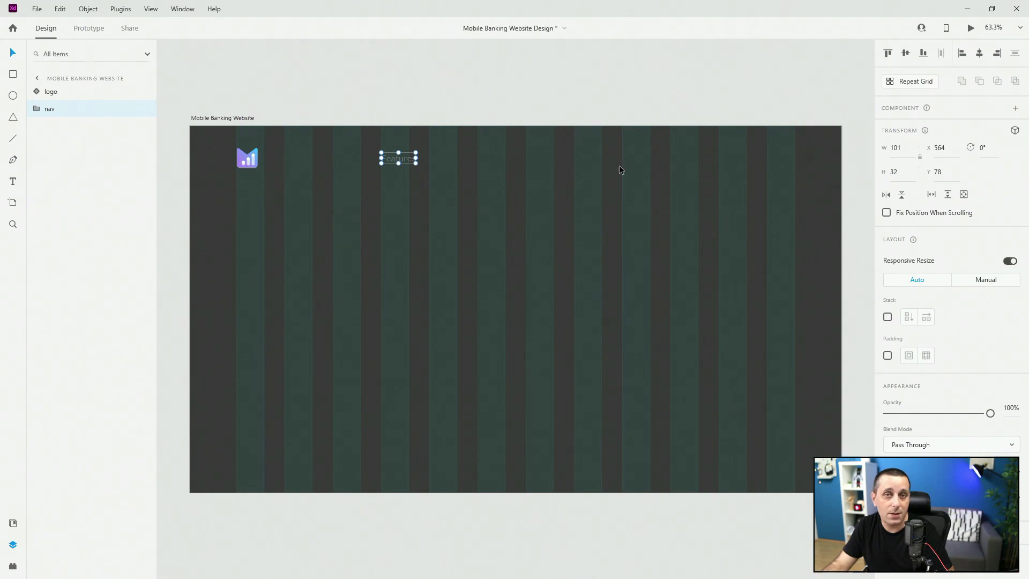
# Turn the nav group into a horizontal stack and duplicate its Features item, changing the copy's text to "Pricing"
pyautogui.click(887, 316)
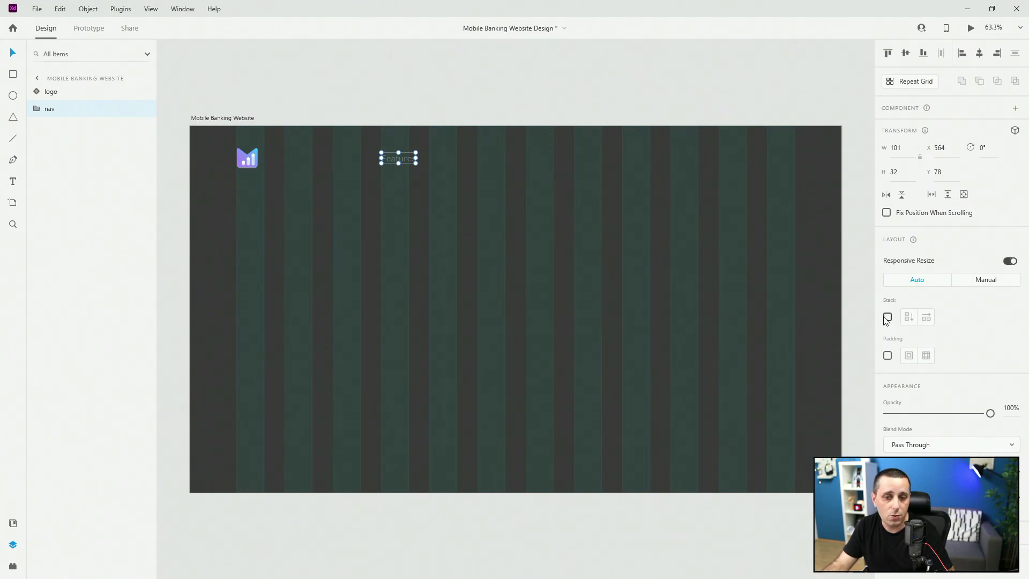
pyautogui.click(36, 110)
pyautogui.click(73, 127)
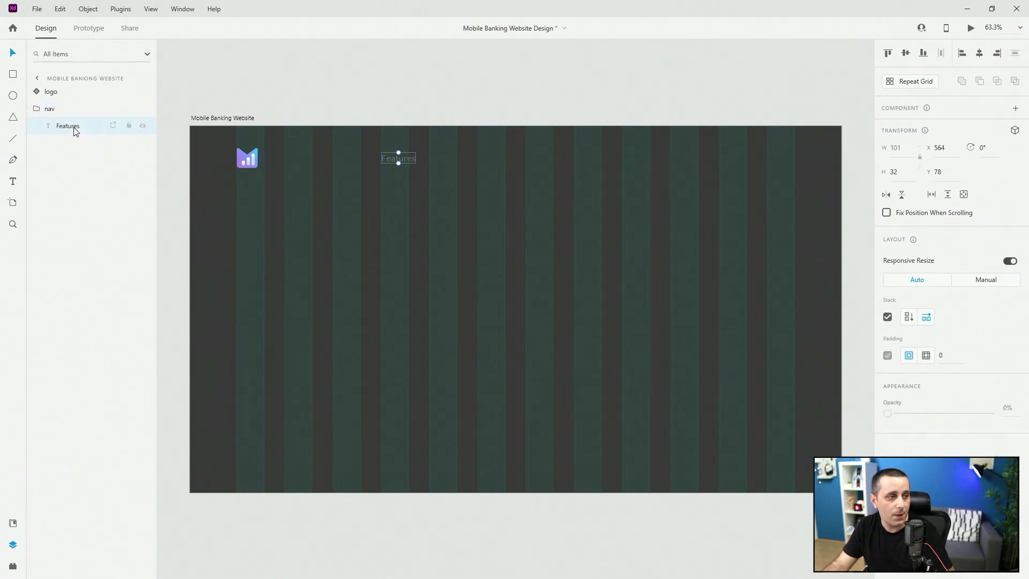
pyautogui.hotkey('ctrl', 'd')
pyautogui.doubleClick(445, 157)
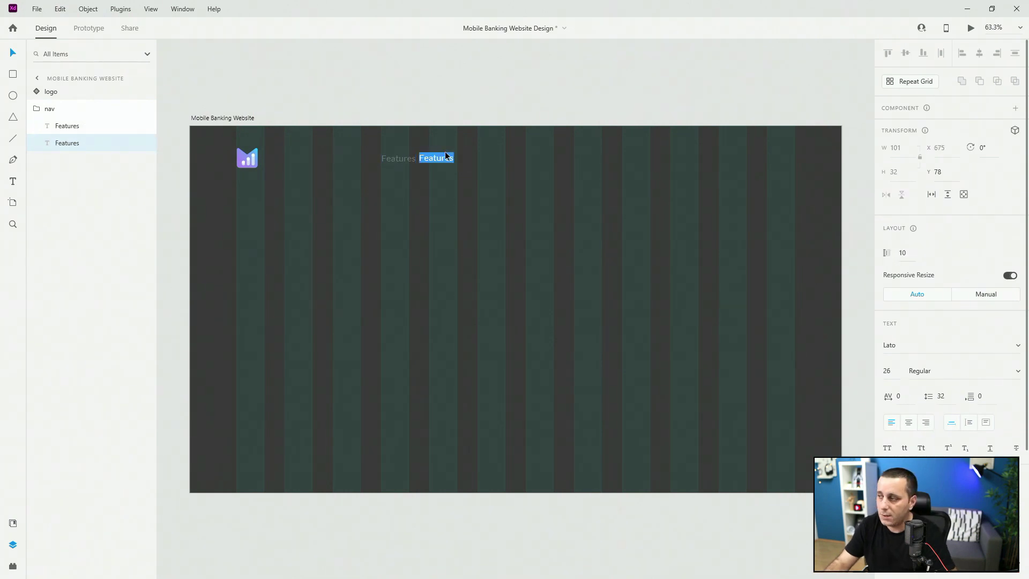
pyautogui.write('Pricing')
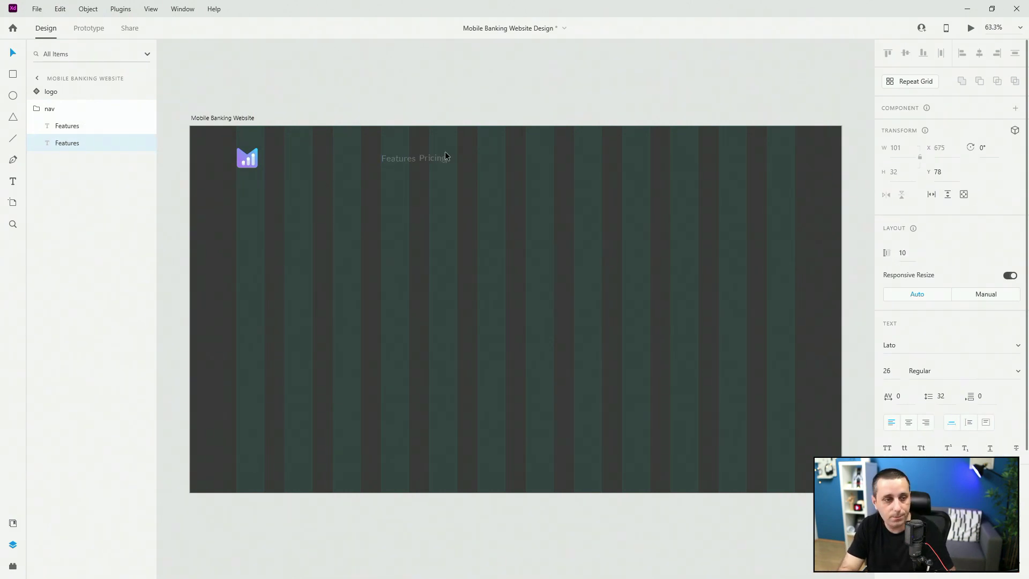
pyautogui.press('Escape')
# Set the spacing between items in the nav stack to 60
pyautogui.click(54, 109)
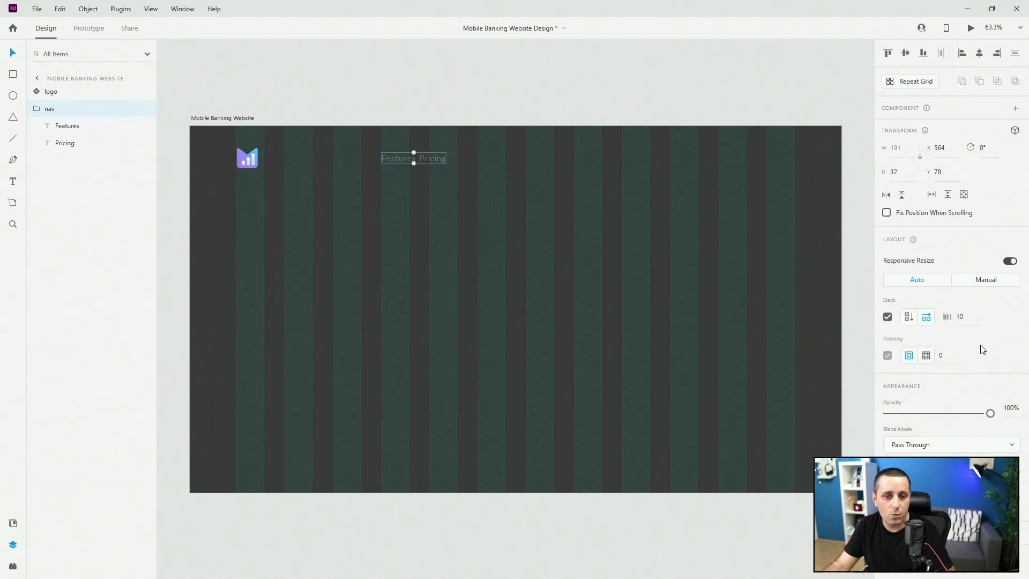
pyautogui.click(970, 318)
pyautogui.write('60')
pyautogui.press('Return')
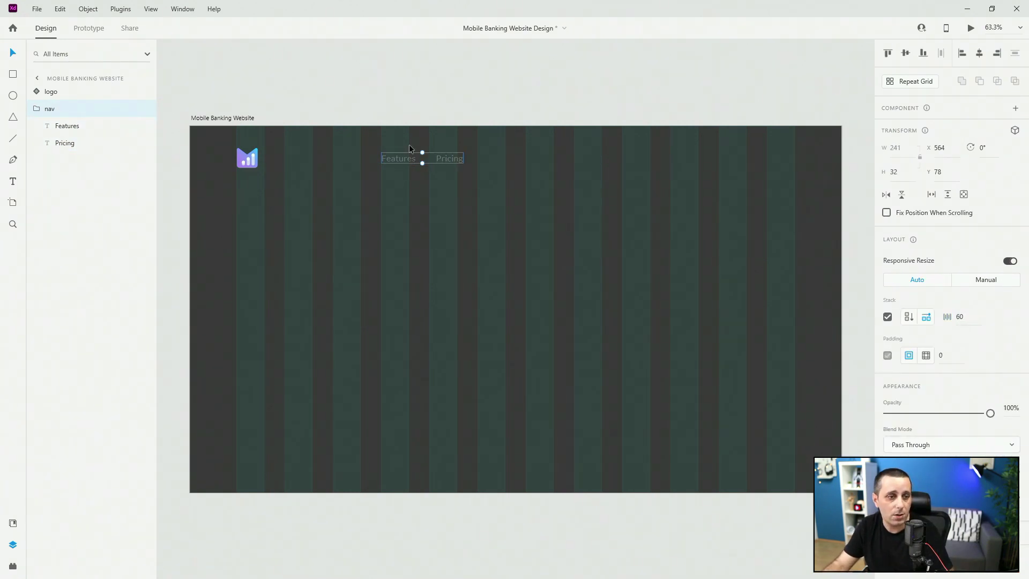
# Duplicate the Pricing item in the nav stack and change the copy's text to "Legal"
pyautogui.click(59, 147)
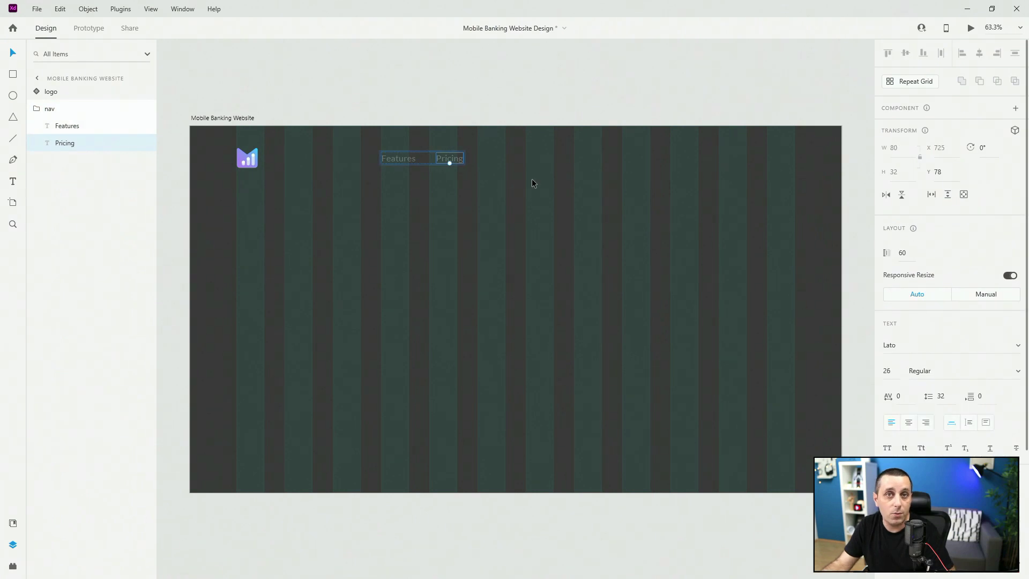
pyautogui.hotkey('ctrl', 'd')
pyautogui.doubleClick(497, 158)
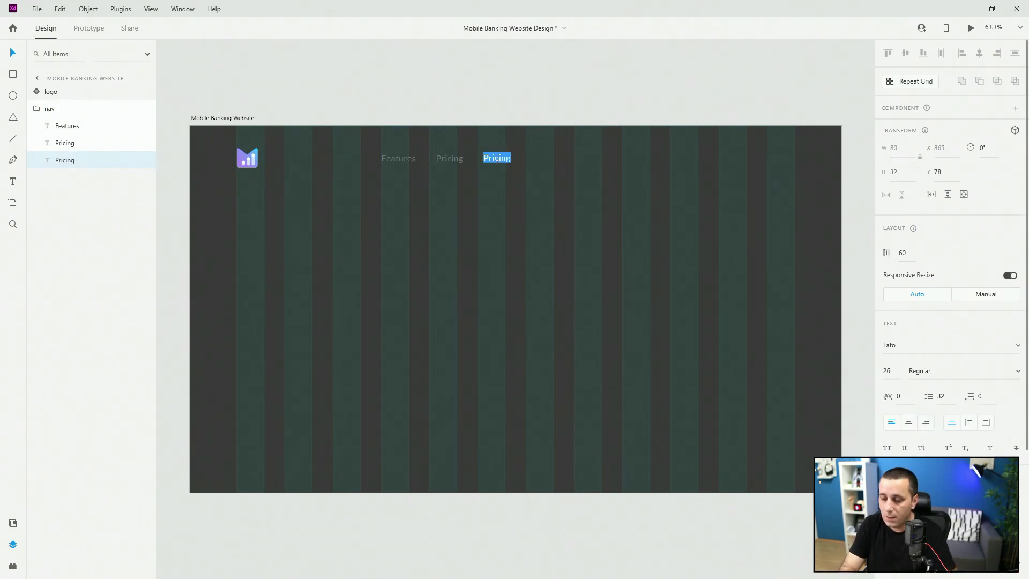
pyautogui.write('Leg')
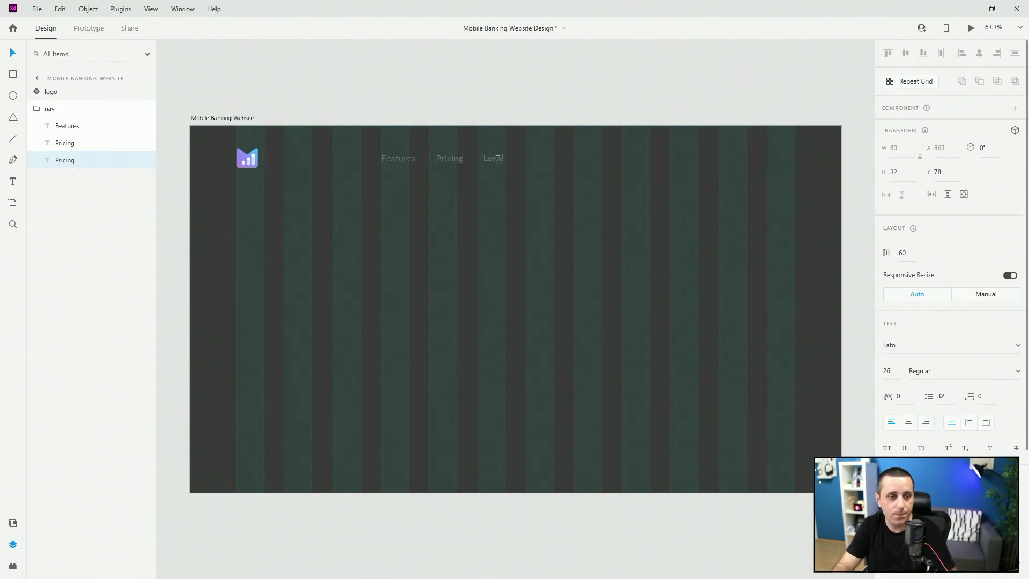
pyautogui.write('al')
pyautogui.press('Escape')
# Duplicate the Legal item in the nav stack and change the copy's text to "About"
pyautogui.hotkey('ctrl', 'd')
pyautogui.doubleClick(534, 158)
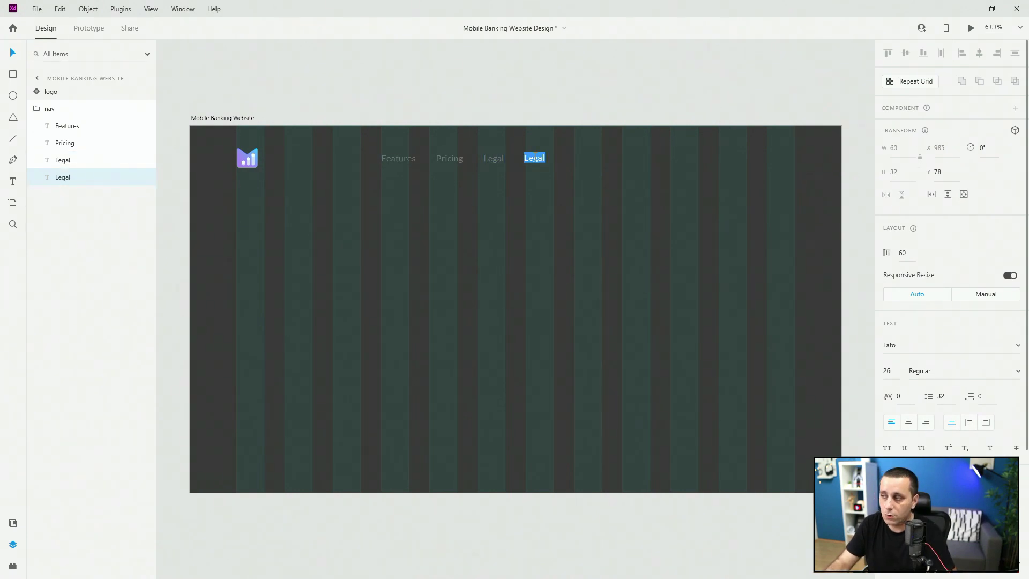
pyautogui.write('About')
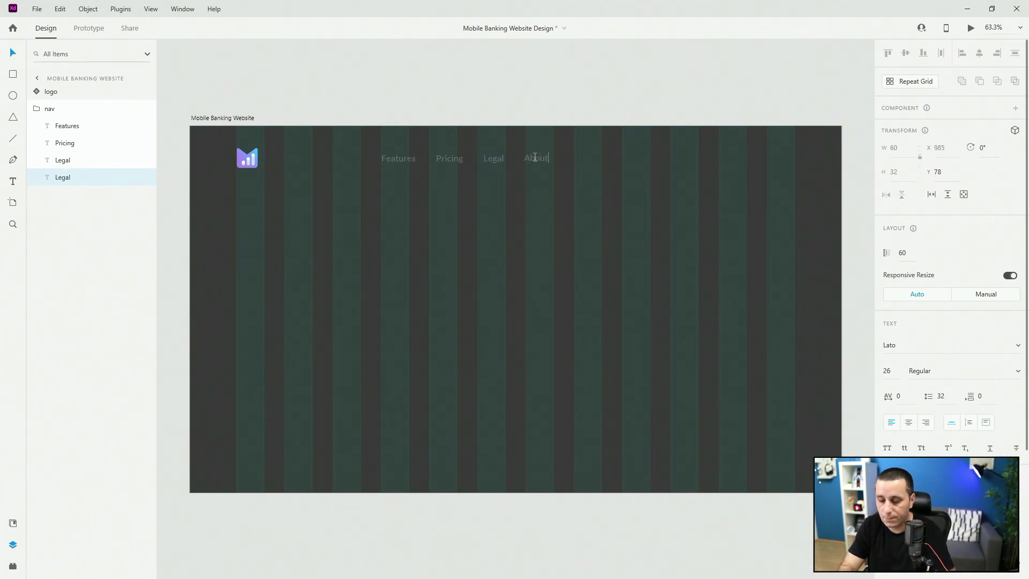
pyautogui.press('Escape')
# Duplicate the About item in the nav stack and change the copy's text to "Contact Us"
pyautogui.hotkey('ctrl', 'd')
pyautogui.doubleClick(576, 158)
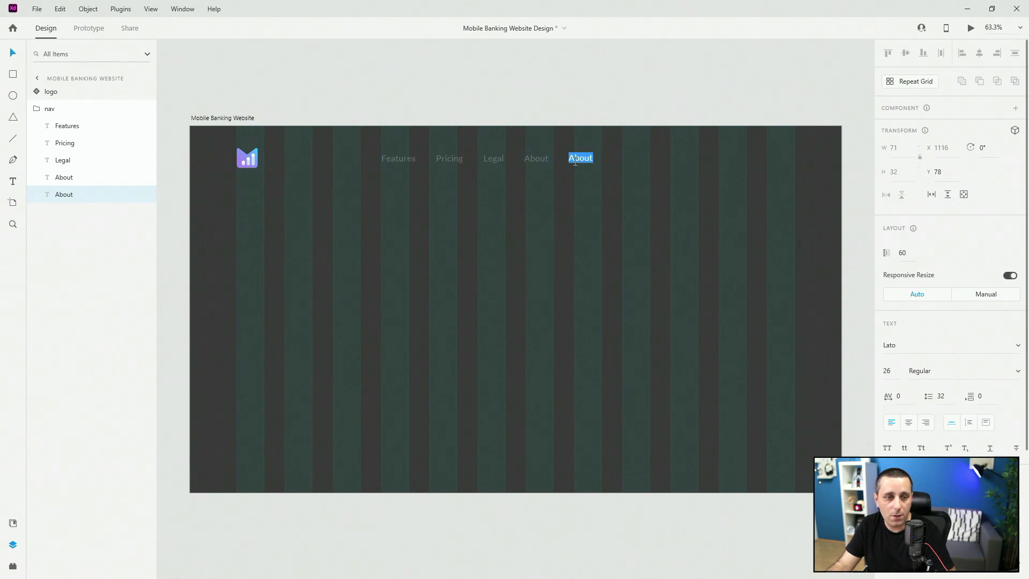
pyautogui.write('Contact')
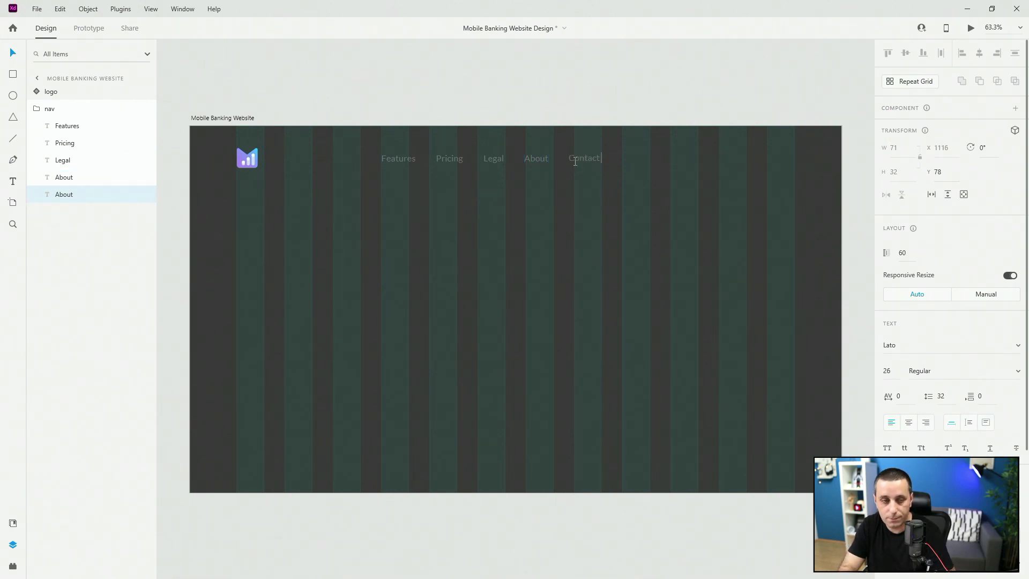
pyautogui.write(' Us')
pyautogui.press('Escape')
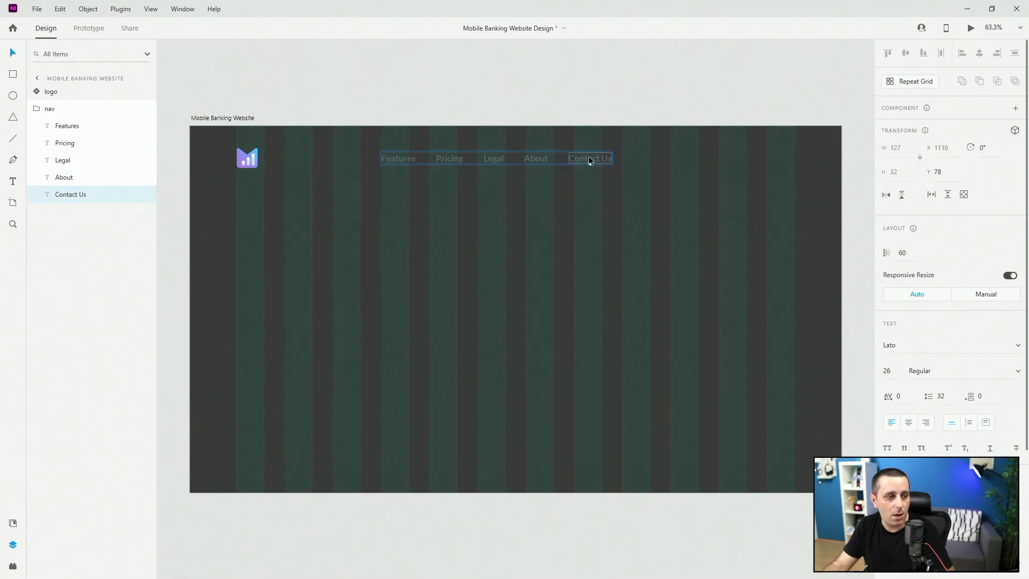
# Paste a copy of the Contact Us text outside the nav group, move it to X 1313 and change its text to "Login"
pyautogui.click(43, 114)
pyautogui.hotkey('ctrl', 'v')
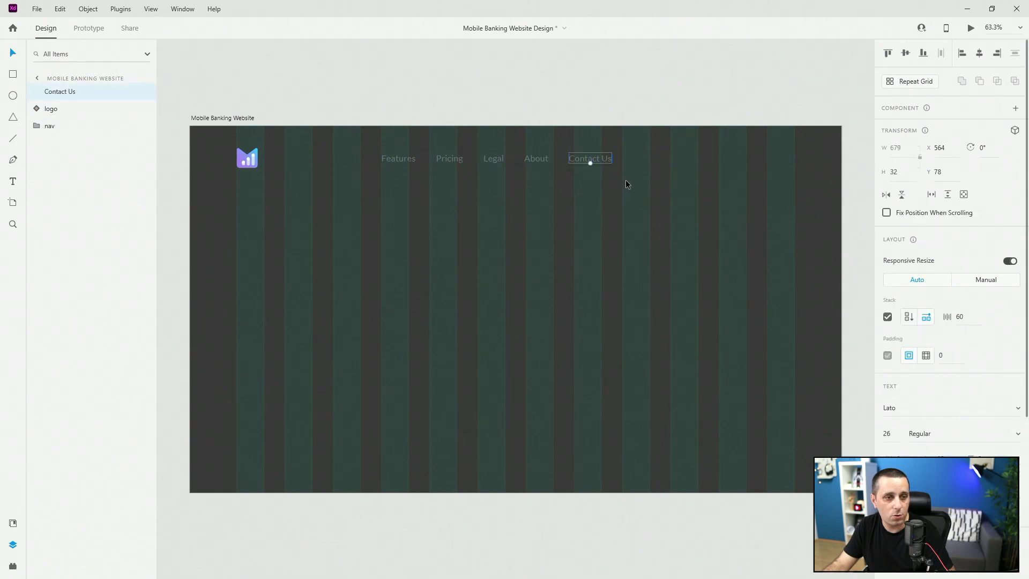
pyautogui.moveTo(590, 161); pyautogui.dragTo(659, 163)
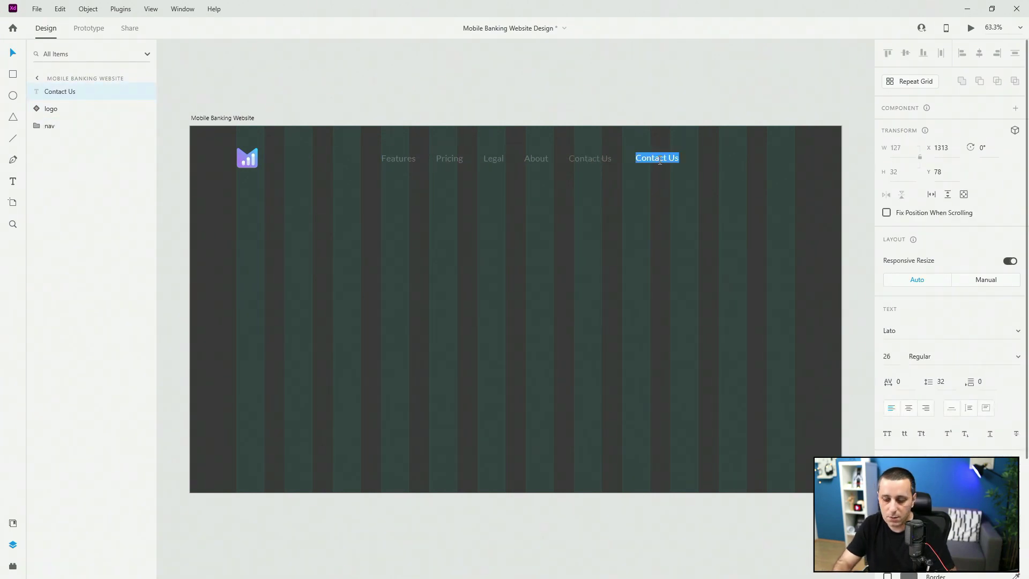
pyautogui.write('gin')
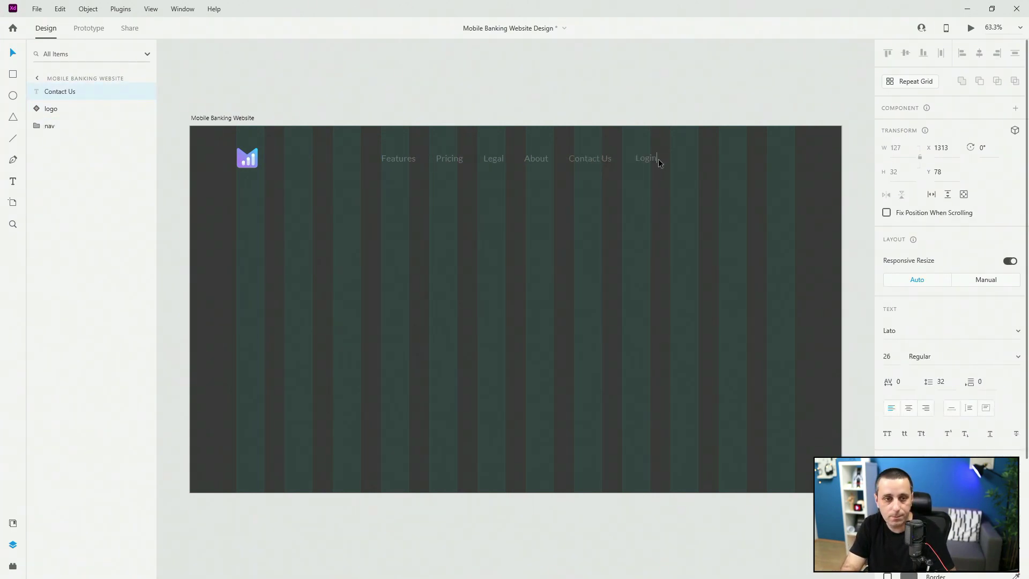
# Duplicate the Login text, move the copy to X 1498 and change its text to "Sign Up"
pyautogui.press('Escape')
pyautogui.hotkey('ctrl', 'd')
pyautogui.moveTo(652, 159); pyautogui.dragTo(717, 161)
pyautogui.doubleClick(716, 161)
pyautogui.write('Si')
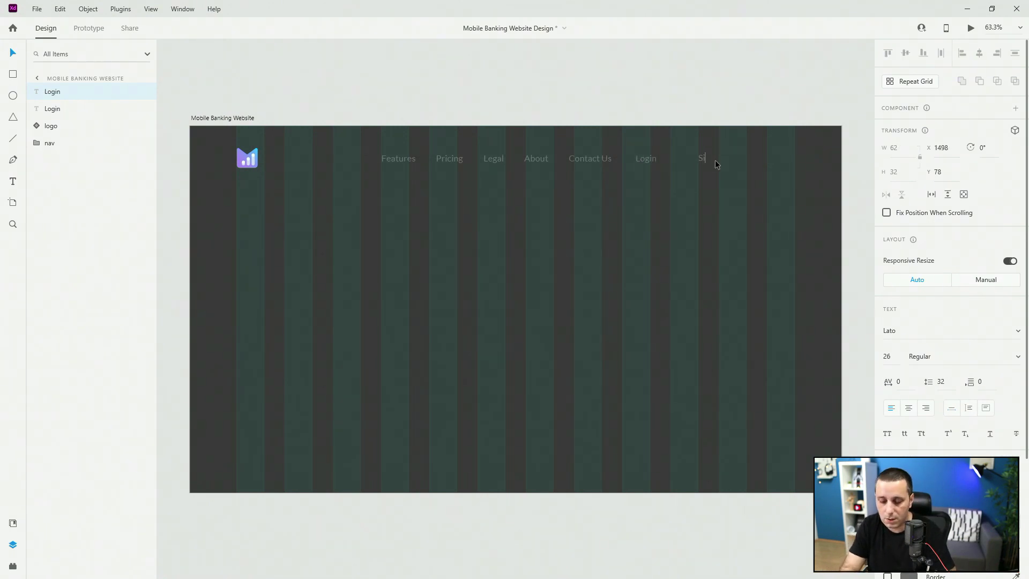
pyautogui.write('gn Up')
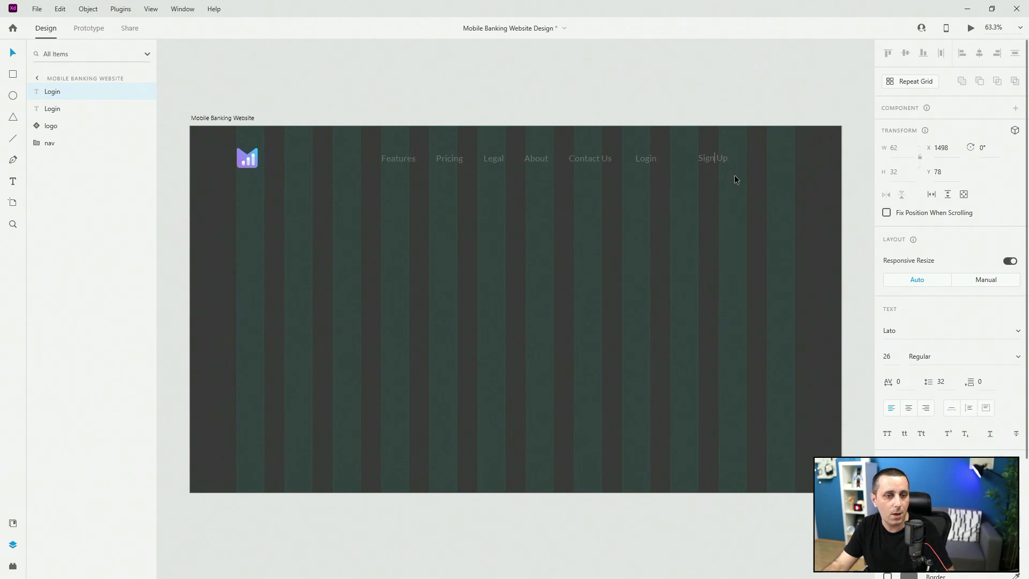
pyautogui.press('Escape')
# Reorder the artboard's layers into logo, nav, Login and Sign Up
pyautogui.moveTo(60, 98)
pyautogui.mouseDown()
pyautogui.moveTo(55, 132)
pyautogui.moveTo(69, 131)
pyautogui.moveTo(75, 90)
pyautogui.mouseUp()
pyautogui.moveTo(58, 143); pyautogui.dragTo(71, 109)
pyautogui.click(70, 126)
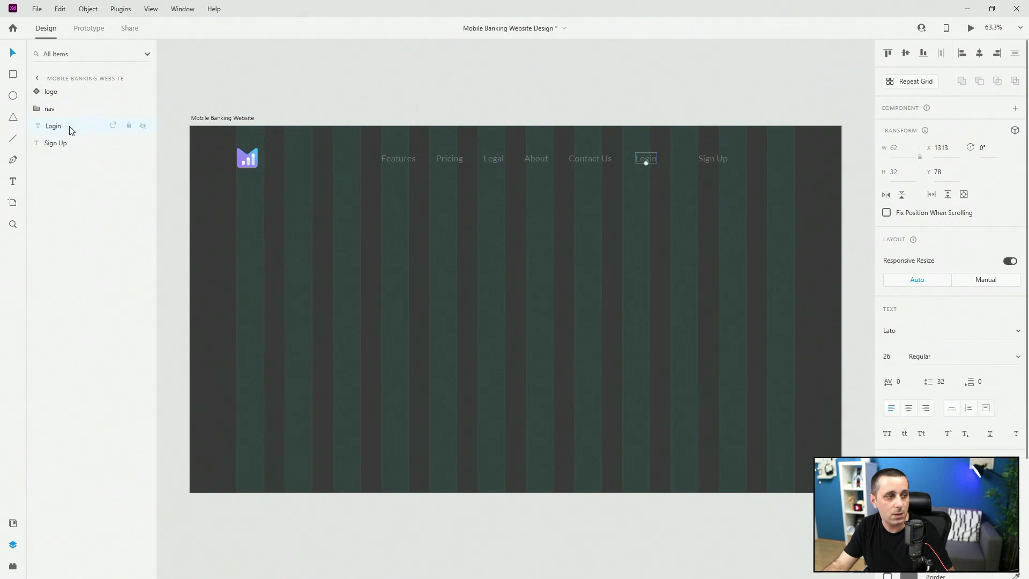
# Move the Sign Up text to X 1613 and recolor it with the pure white document color
pyautogui.click(86, 143)
pyautogui.moveTo(716, 159); pyautogui.dragTo(754, 158)
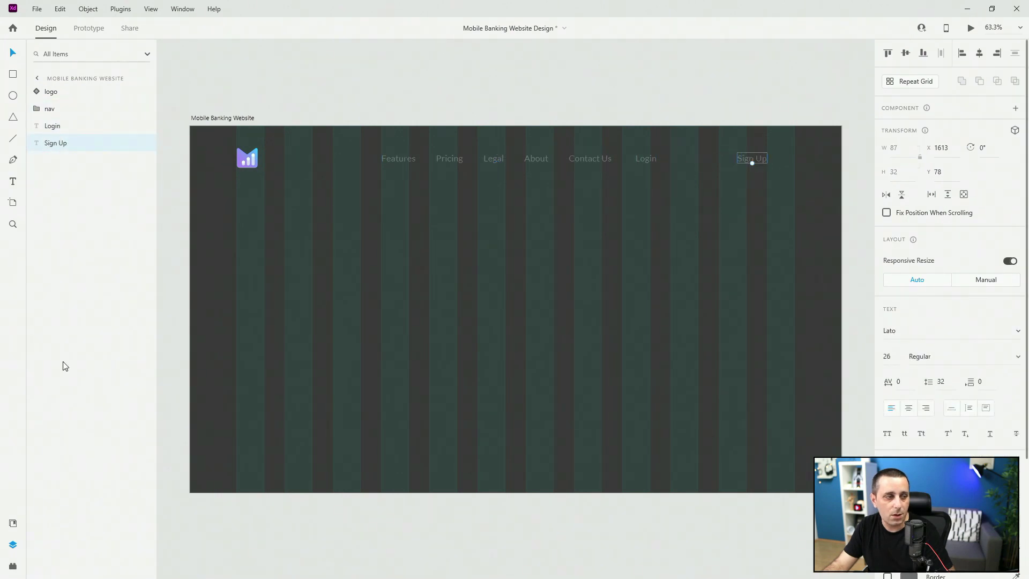
pyautogui.click(13, 522)
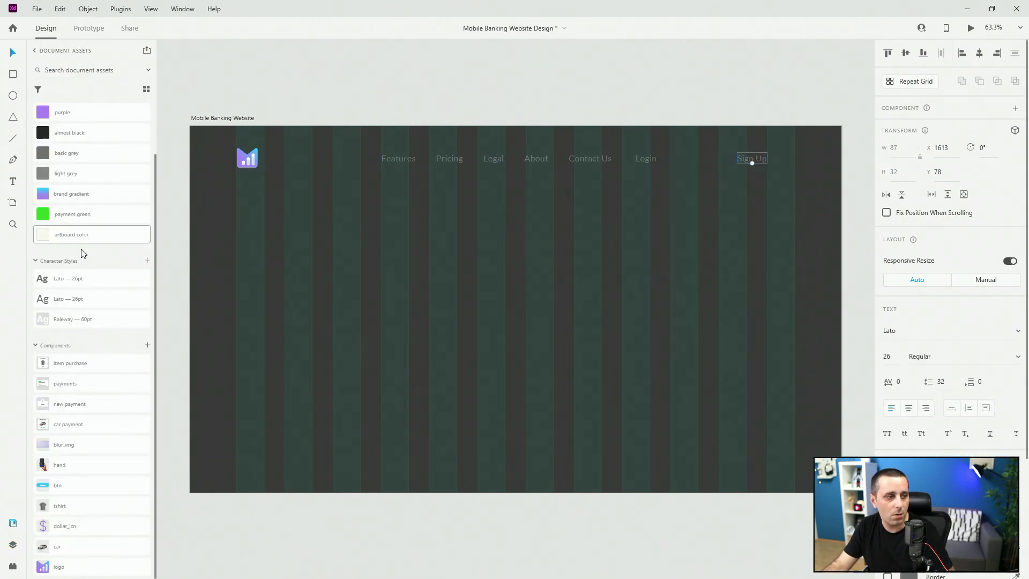
pyautogui.scroll(3, 87, 225)
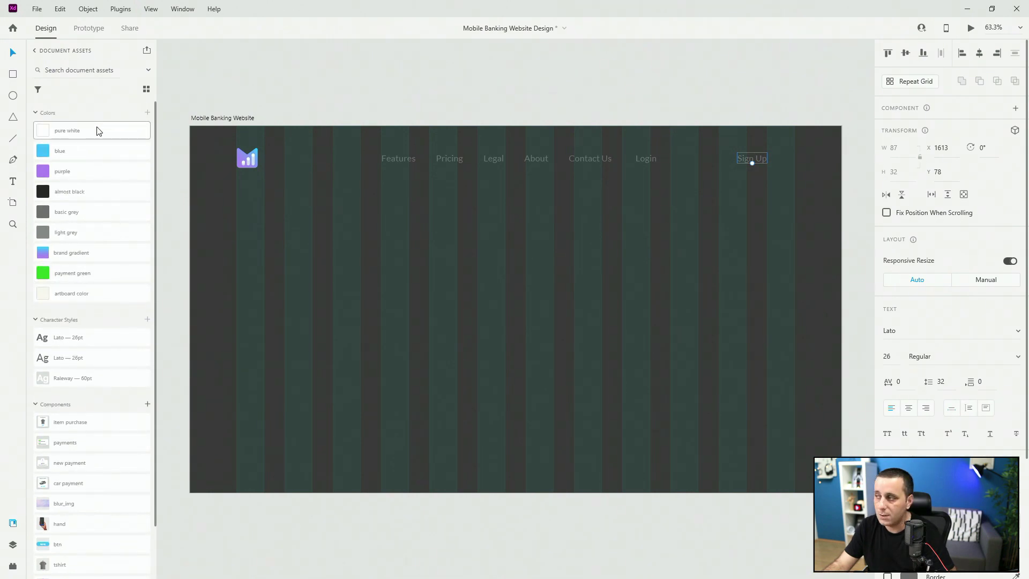
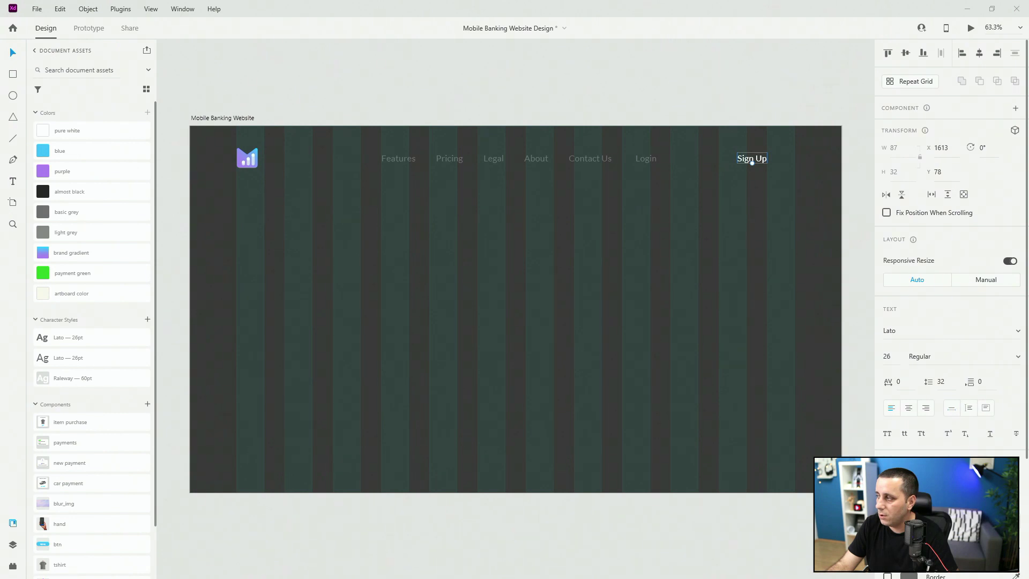
# Draw a rectangle 224 wide over the Sign Up text, spanning the last two grid columns, and set its height to 70
pyautogui.click(12, 73)
pyautogui.scroll(2, 788, 150)
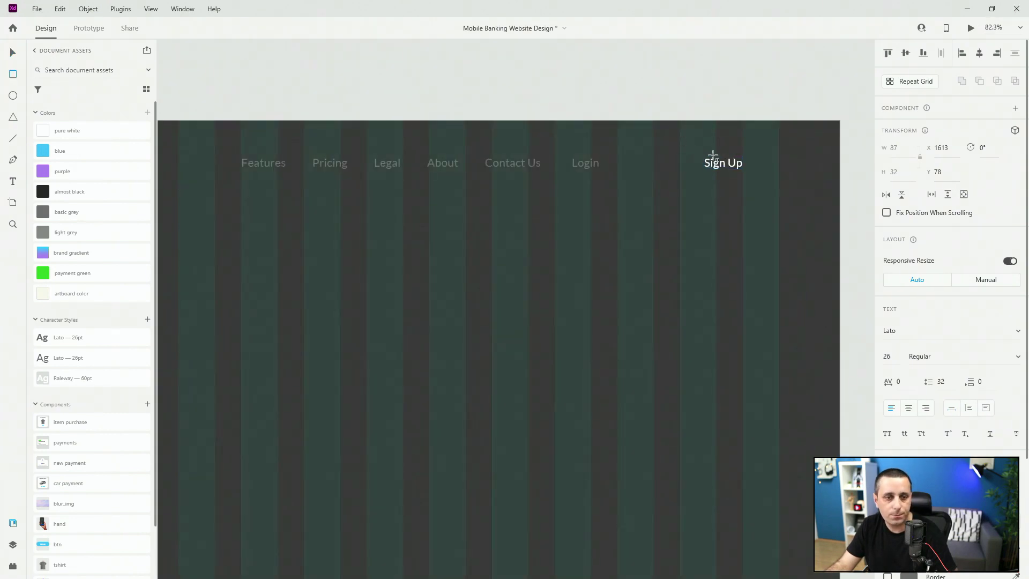
pyautogui.moveTo(679, 145); pyautogui.dragTo(779, 179)
pyautogui.click(892, 172)
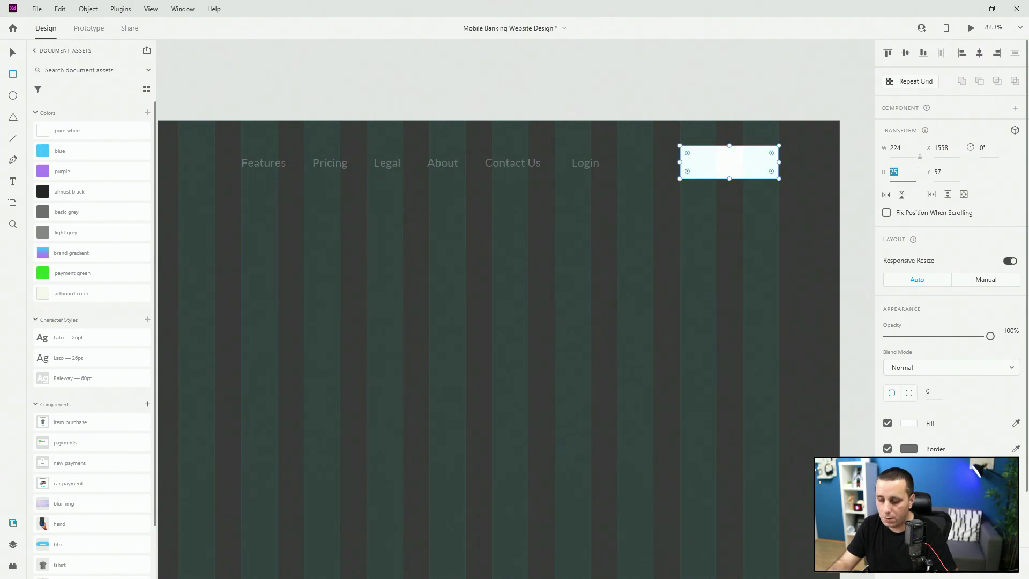
pyautogui.write('70')
pyautogui.click(640, 147)
pyautogui.click(751, 156)
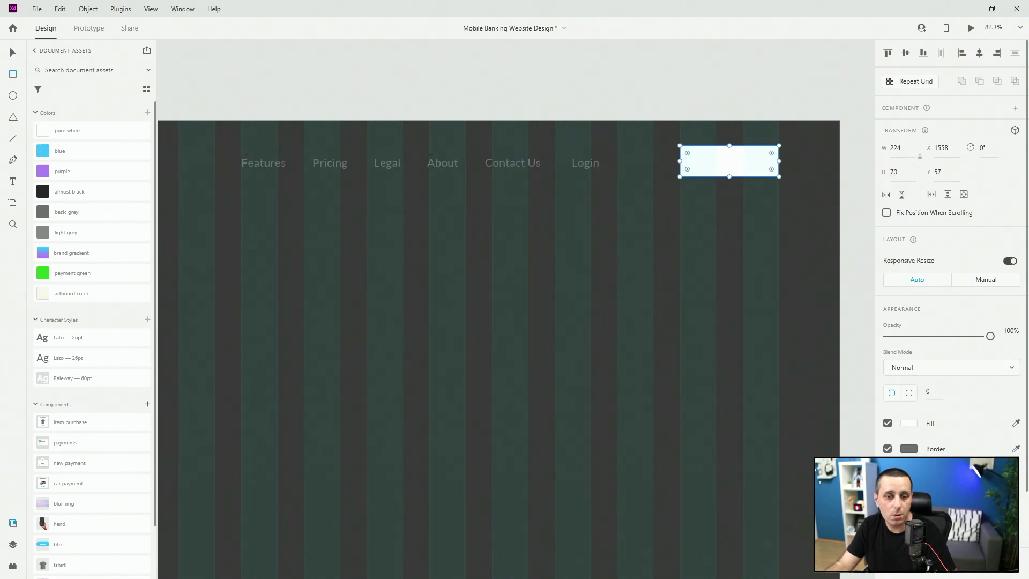
# Style the rectangle as a pill without a border, with corner radius 35 and the blue document color as fill
pyautogui.click(887, 449)
pyautogui.press('v')
pyautogui.click(755, 161)
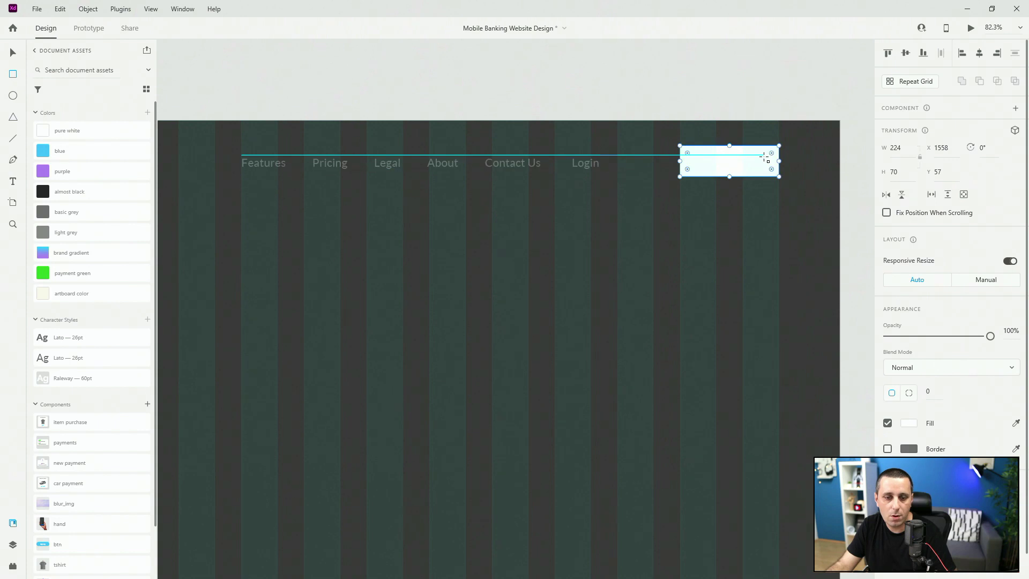
pyautogui.moveTo(766, 154); pyautogui.dragTo(763, 161)
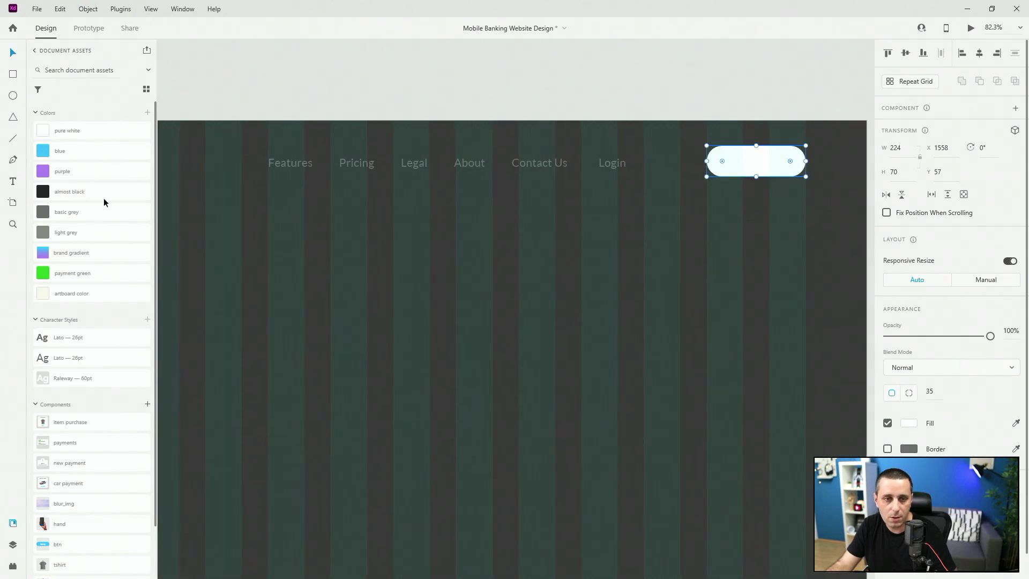
pyautogui.click(91, 159)
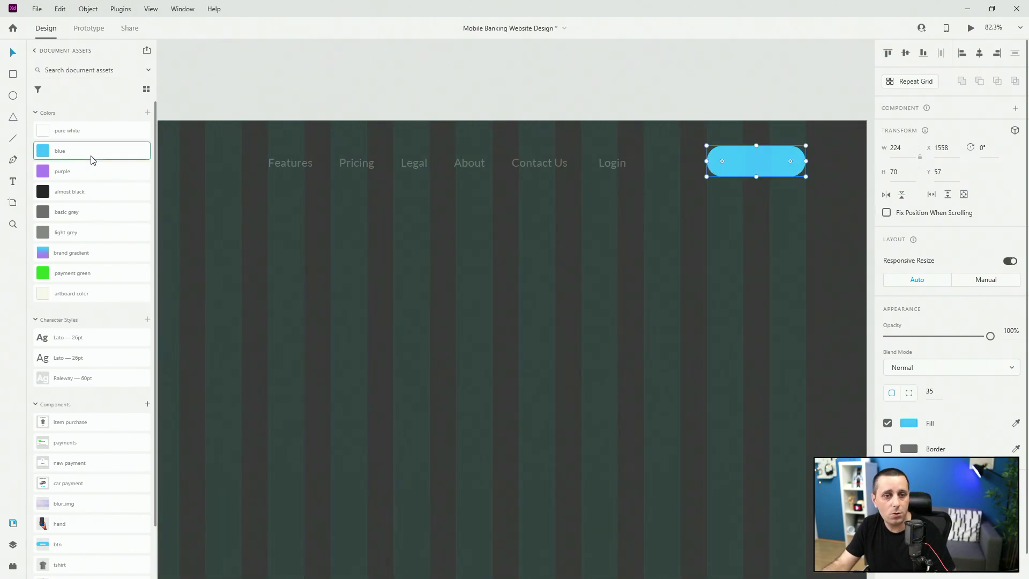
# Rename the blue rectangle's layer as "btn_bg" and place it beneath the Sign Up text layer
pyautogui.click(13, 545)
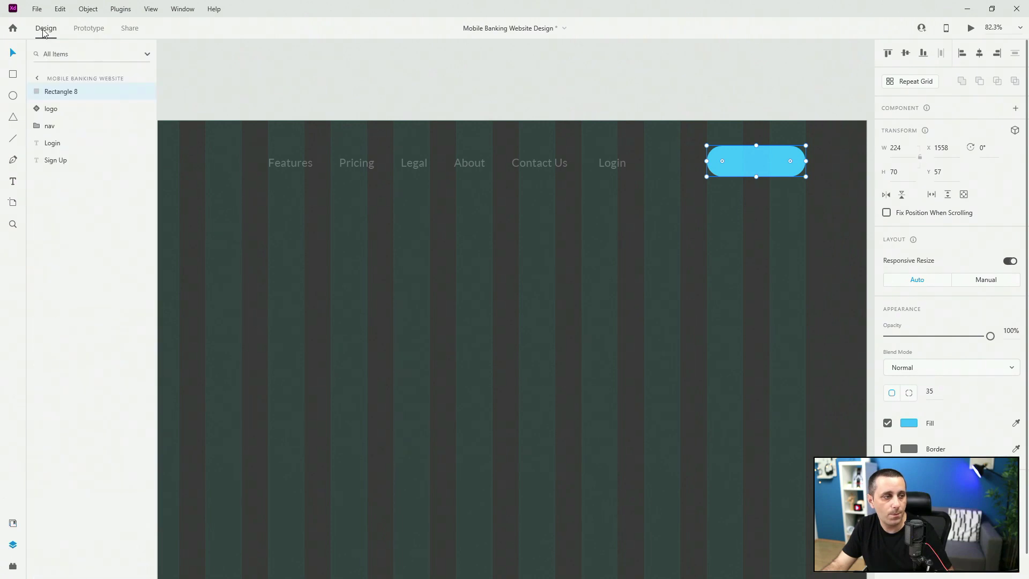
pyautogui.doubleClick(58, 92)
pyautogui.write('btn')
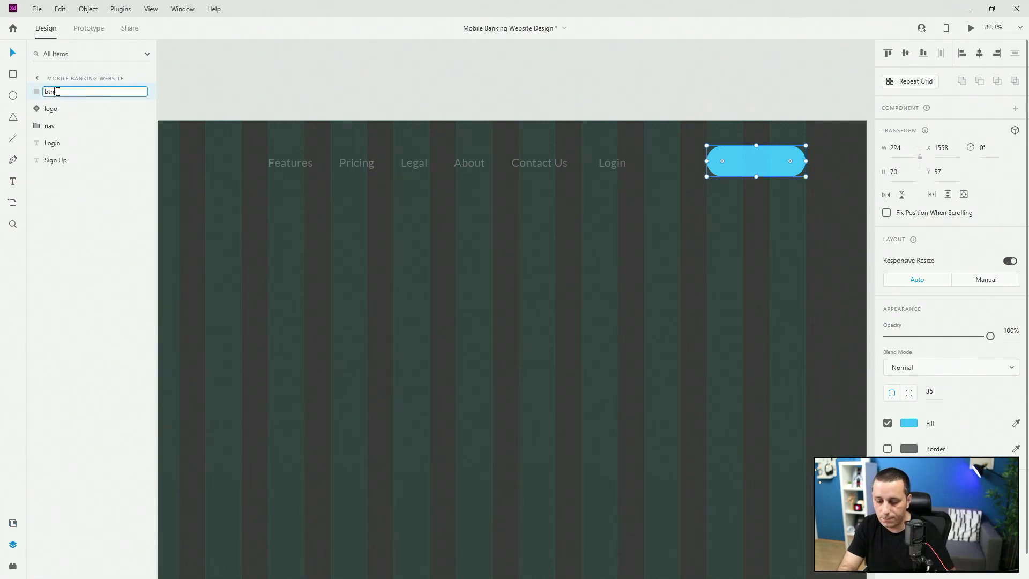
pyautogui.write('_bg')
pyautogui.press('Return')
pyautogui.moveTo(58, 92); pyautogui.dragTo(75, 161)
# Center the Sign Up text on the btn_bg shape and group the two layers under the name "btn"
pyautogui.click(73, 143)
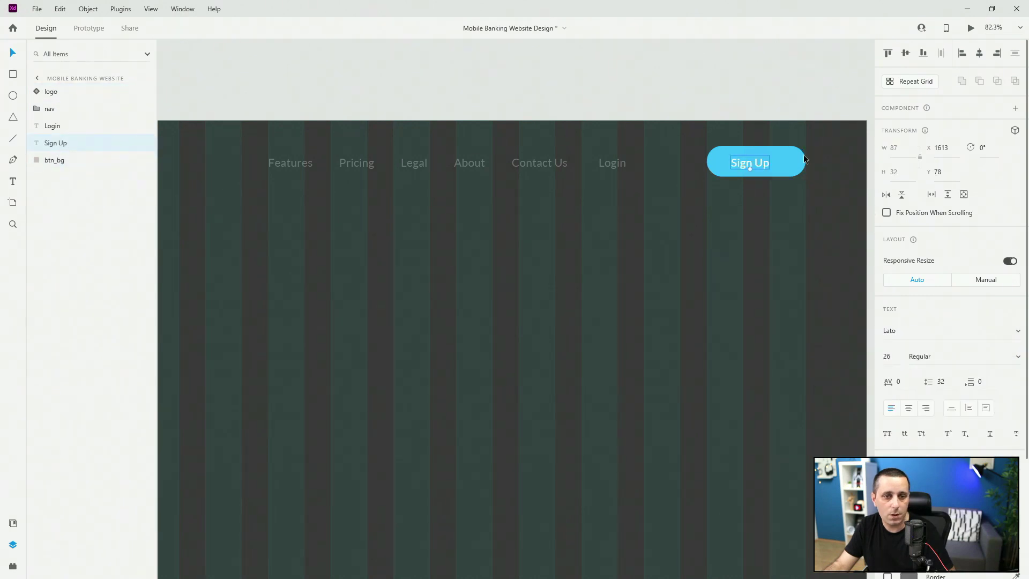
pyautogui.moveTo(757, 161); pyautogui.dragTo(760, 159)
pyautogui.keyDown('shift'); pyautogui.click(59, 161); pyautogui.keyUp('shift')
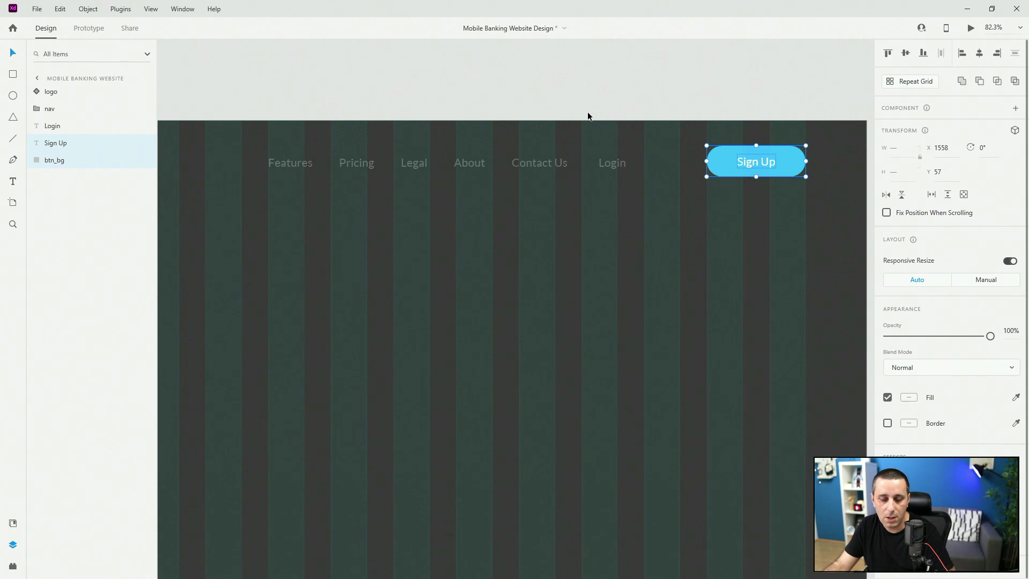
pyautogui.hotkey('ctrl', 'g')
pyautogui.doubleClick(67, 144)
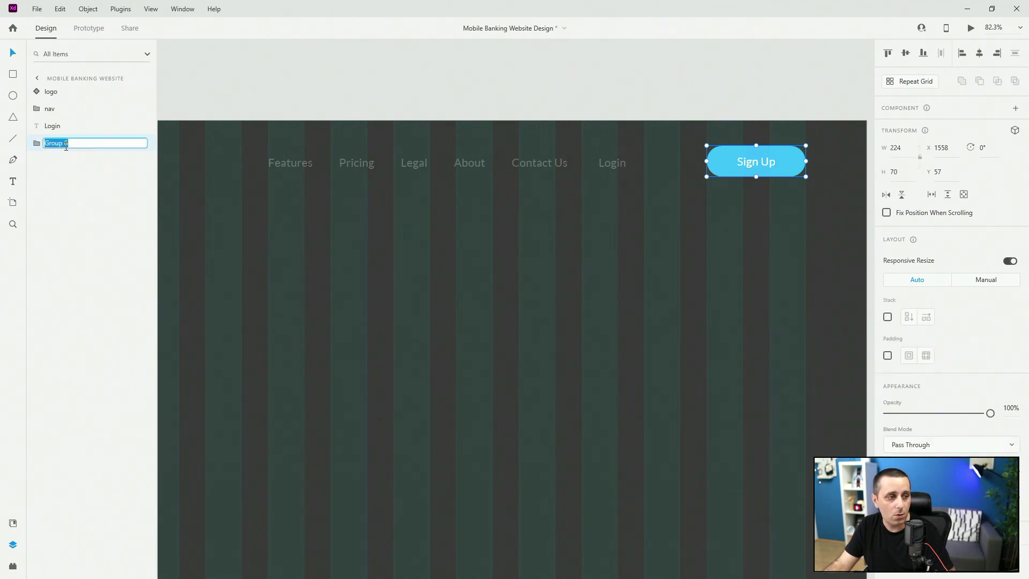
pyautogui.write('btn')
pyautogui.press('Return')
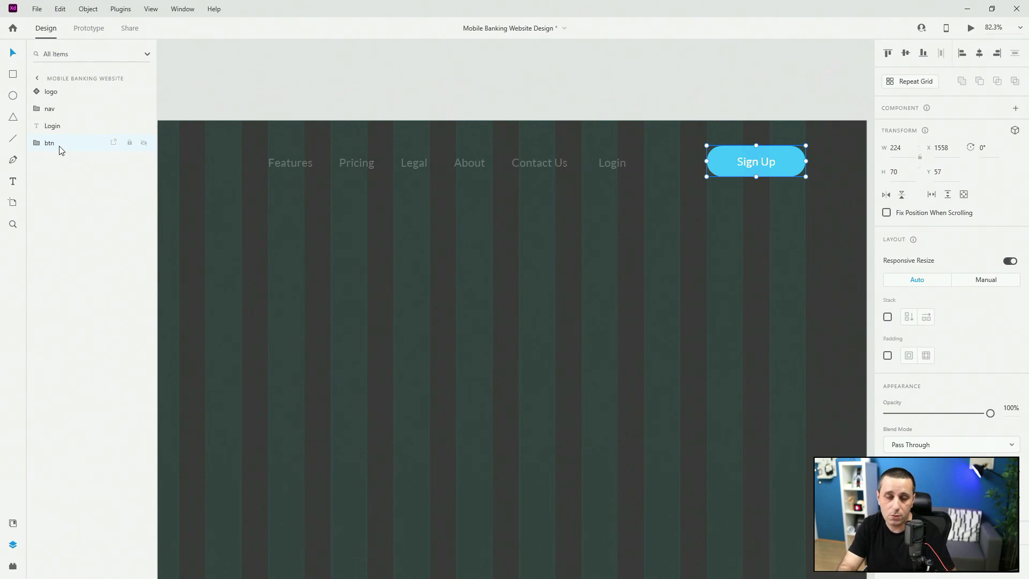
# Convert the btn group into a component and add a Hover State named "hover"
pyautogui.hotkey('ctrl', 'k')
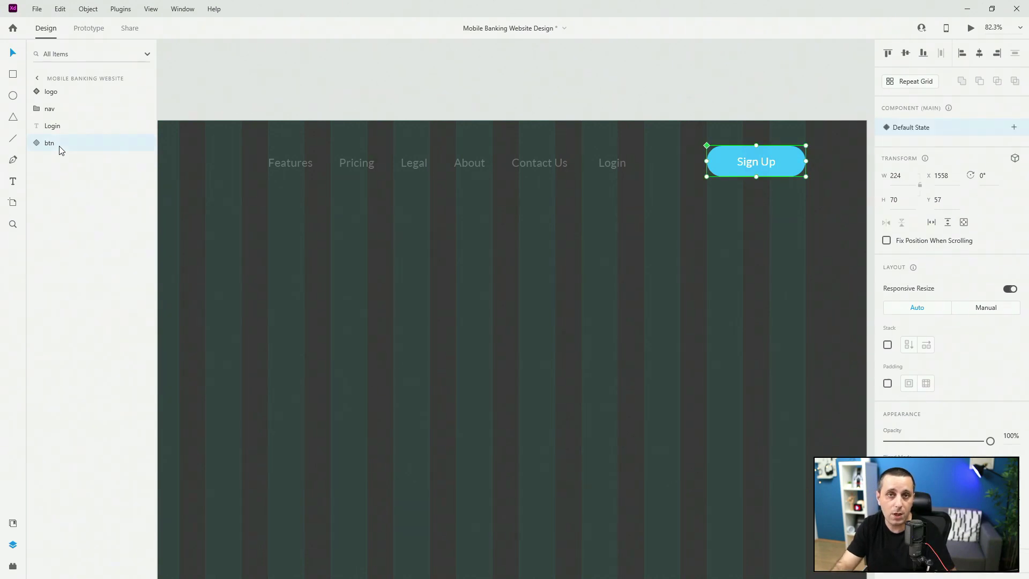
pyautogui.click(1013, 129)
pyautogui.click(974, 149)
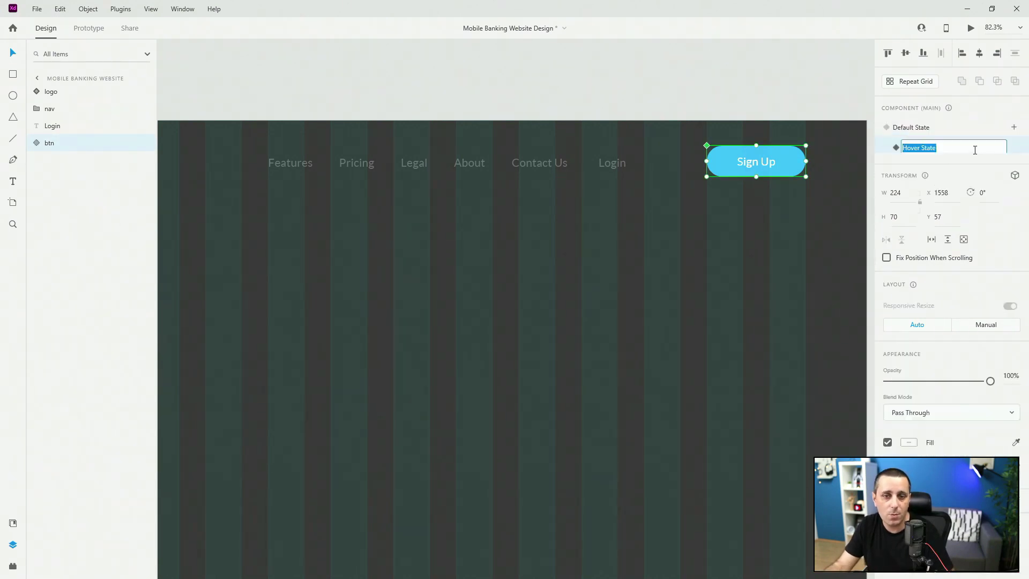
pyautogui.write('h')
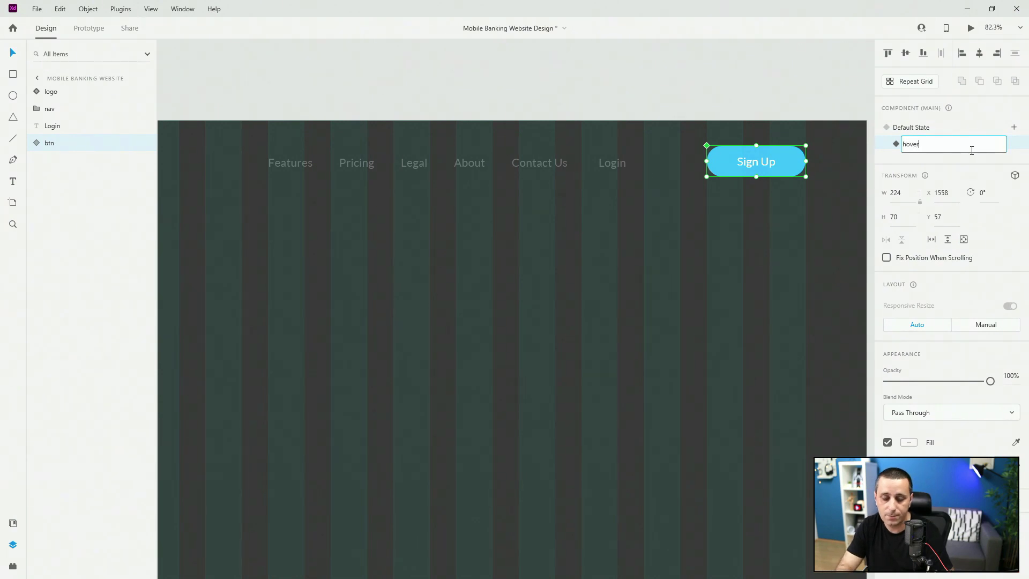
pyautogui.write('over')
pyautogui.press('Return')
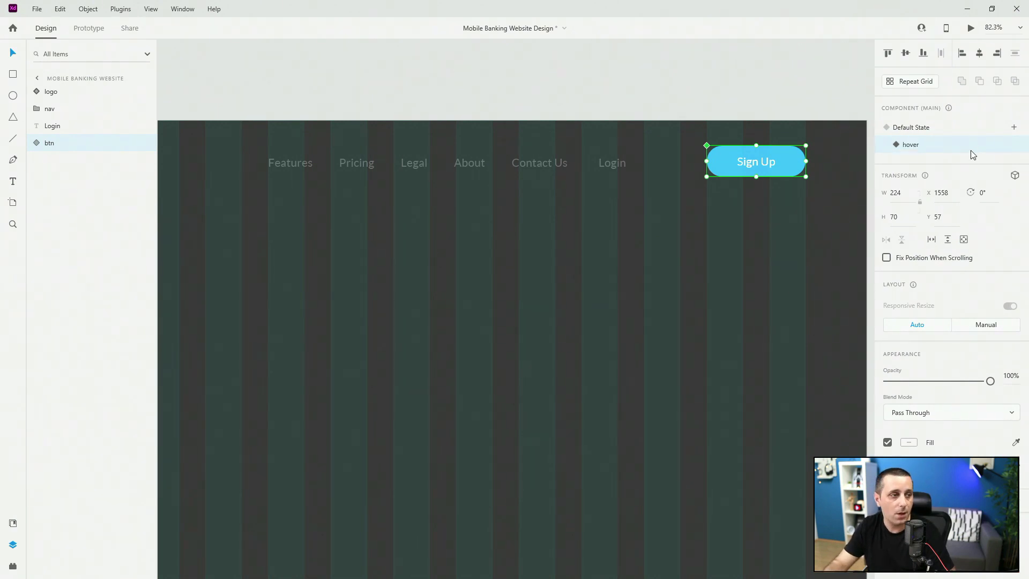
# Fill the button's background shape in the hover state with the brand gradient document color
pyautogui.click(12, 523)
pyautogui.doubleClick(728, 168)
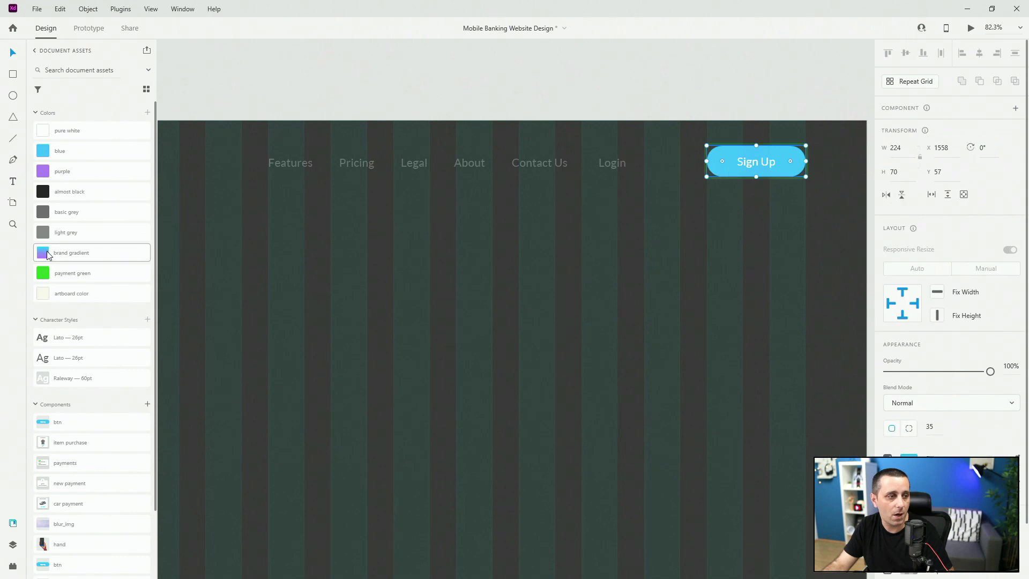
pyautogui.click(87, 253)
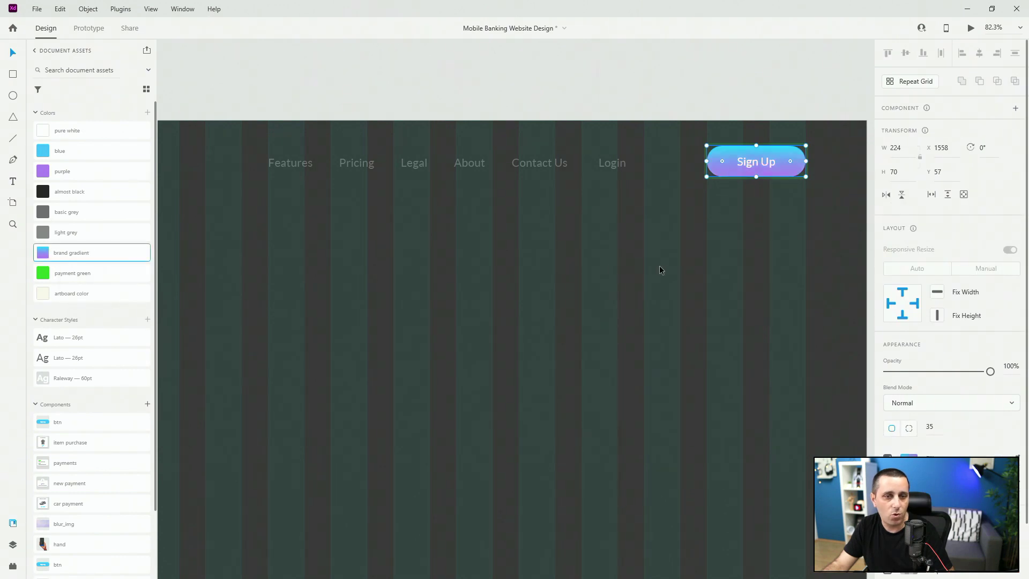
# Angle the hover gradient diagonally, with its blue end above the button's upper left and its purple end below the lower right
pyautogui.click(915, 456)
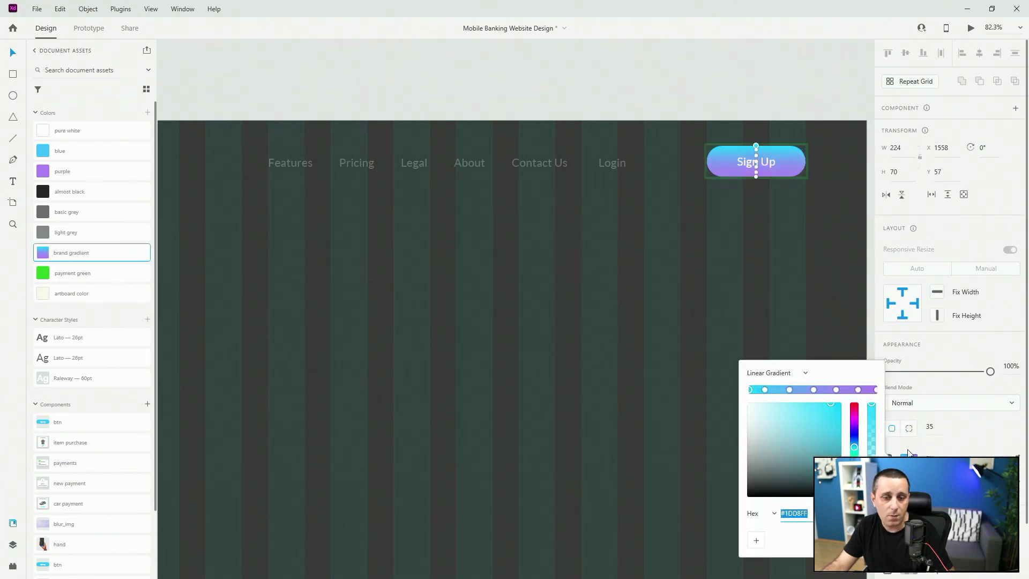
pyautogui.scroll(5, 828, 142)
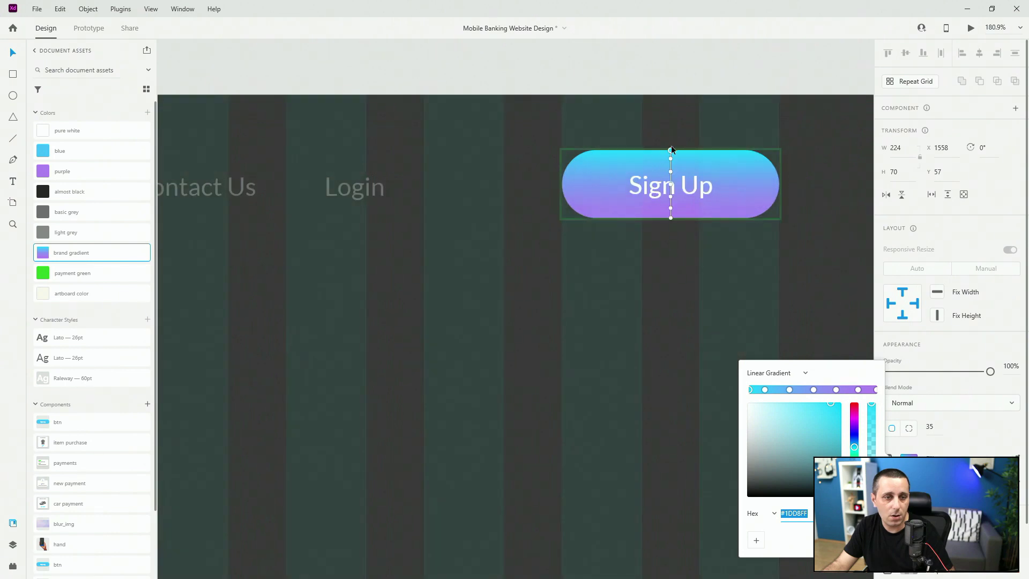
pyautogui.moveTo(671, 150); pyautogui.dragTo(625, 145)
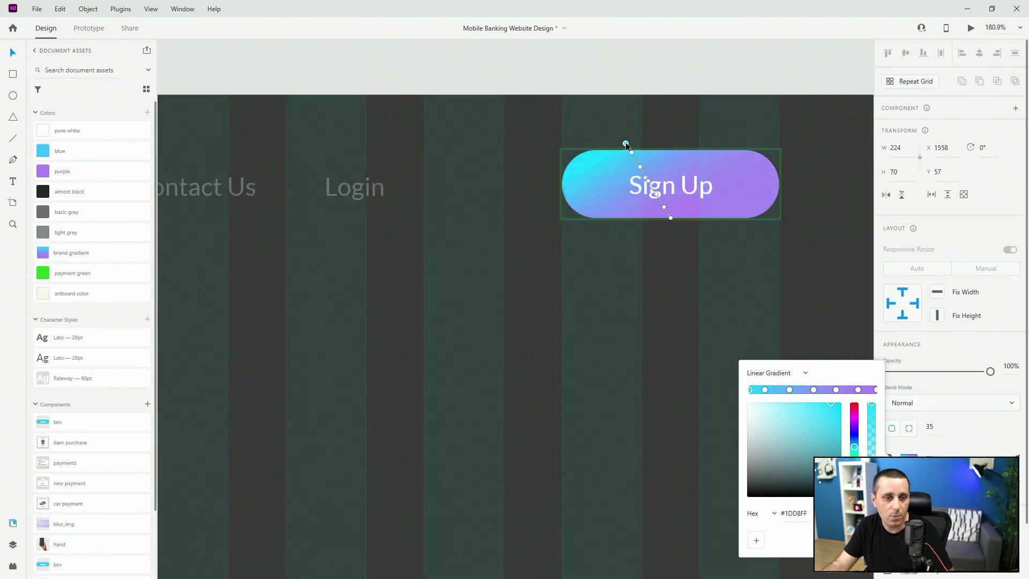
pyautogui.moveTo(670, 218); pyautogui.dragTo(749, 233)
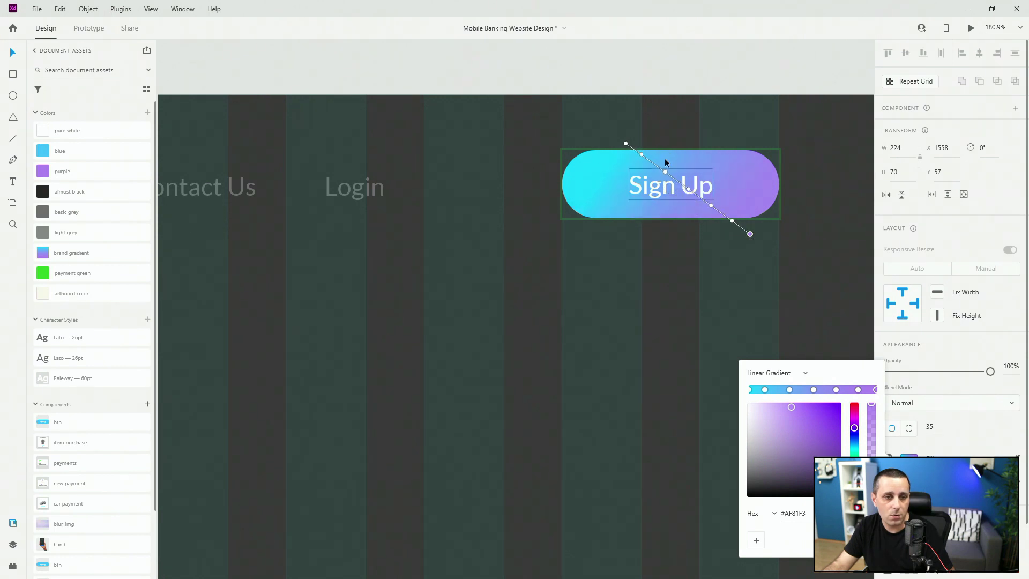
pyautogui.moveTo(625, 143); pyautogui.dragTo(601, 135)
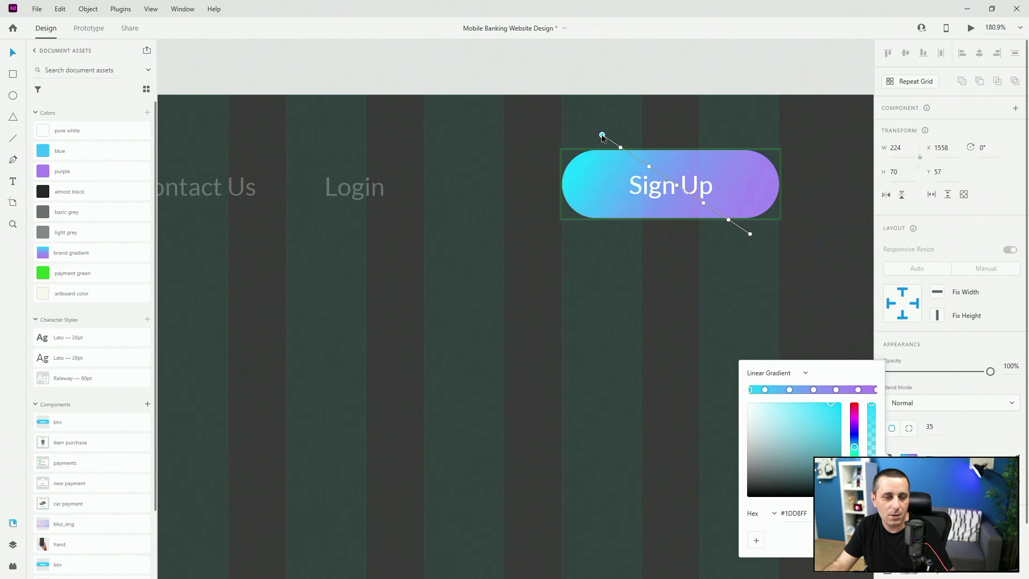
pyautogui.moveTo(749, 234); pyautogui.dragTo(697, 260)
pyautogui.moveTo(601, 135); pyautogui.dragTo(622, 130)
# Switch the btn component back to its Default State and preview the Sign Up button's hover effect
pyautogui.click(13, 544)
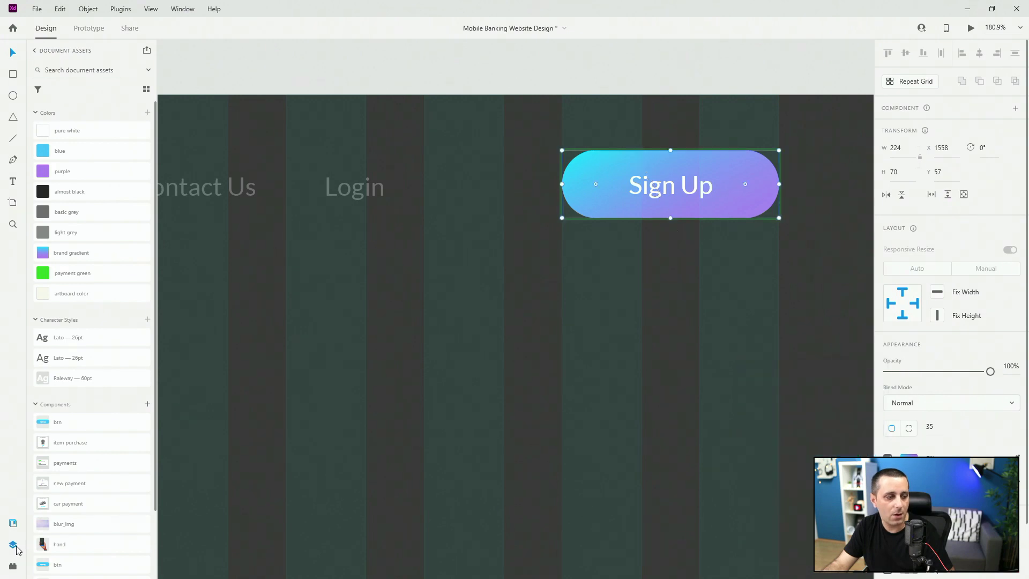
pyautogui.click(43, 145)
pyautogui.click(934, 129)
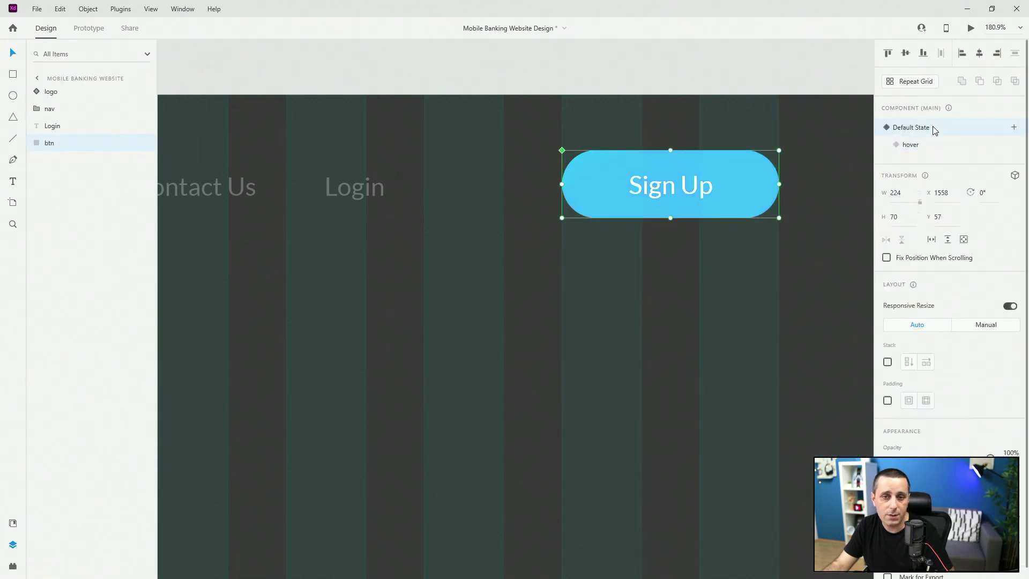
pyautogui.click(970, 29)
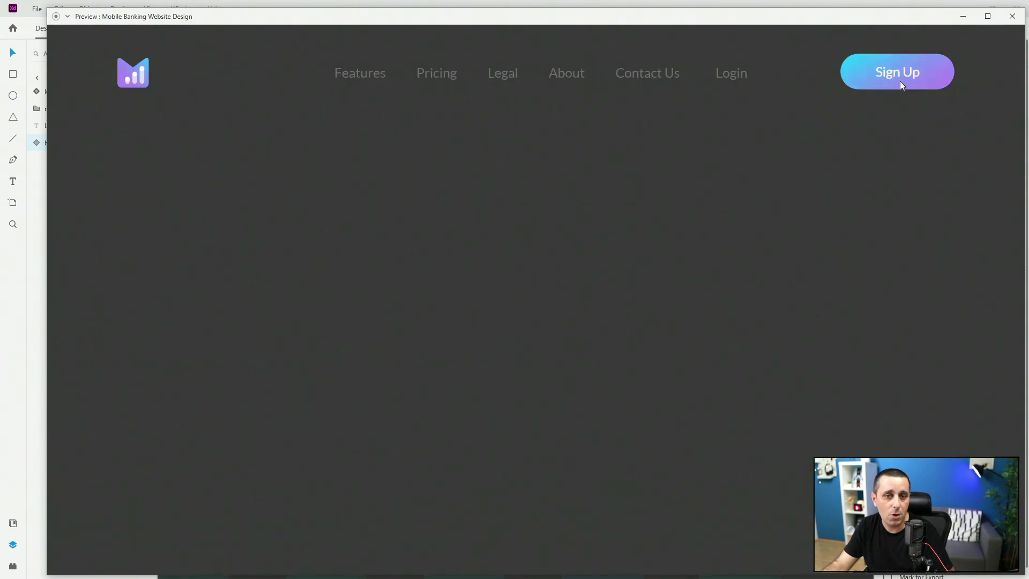
pyautogui.click(999, 19)
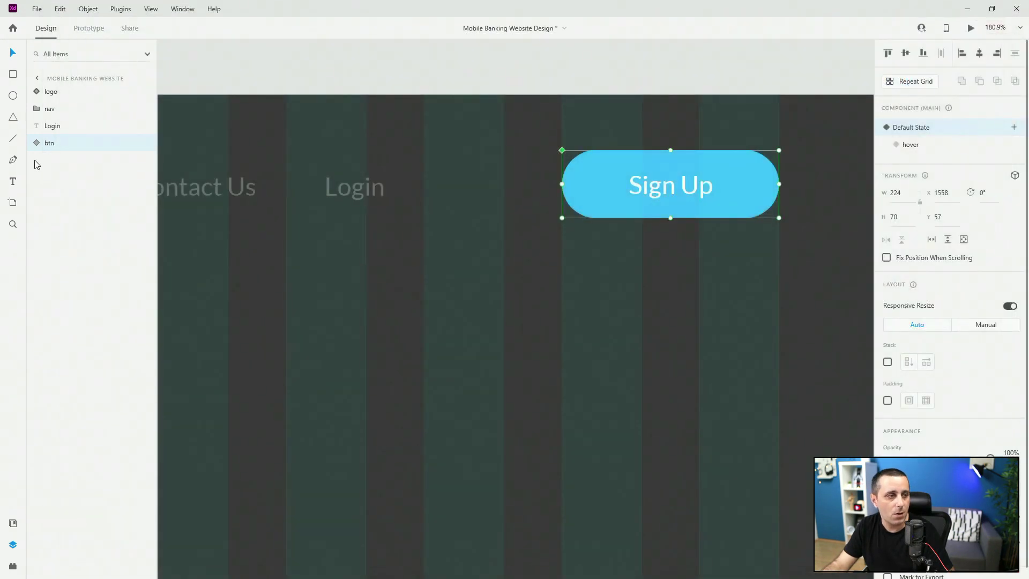
# Toggle the visibility of the artboard's column layout grid
pyautogui.scroll(-3, 643, 257)
pyautogui.scroll(-2, 647, 264)
pyautogui.hotkey('ctrl', 'shift', "'")
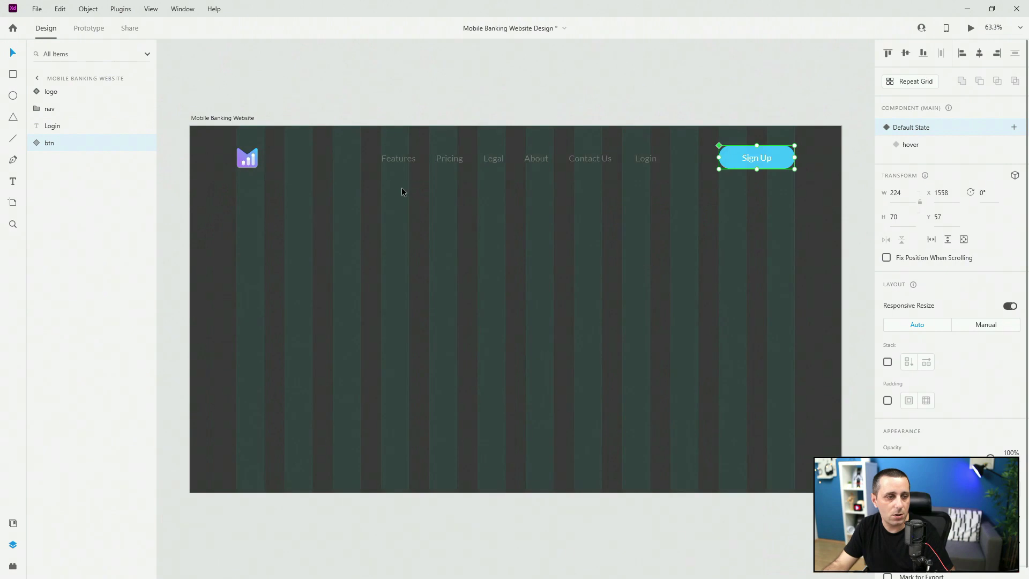
# Move the navigation links to X 422 at the third grid column and the Login text to X 1416 near the Sign Up button
pyautogui.click(397, 161)
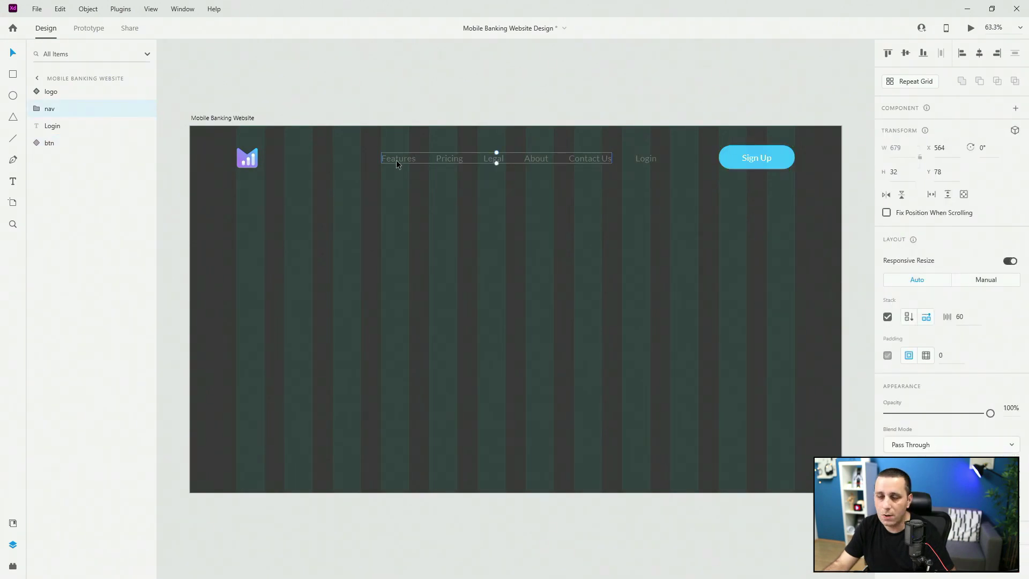
pyautogui.moveTo(397, 160); pyautogui.dragTo(347, 156)
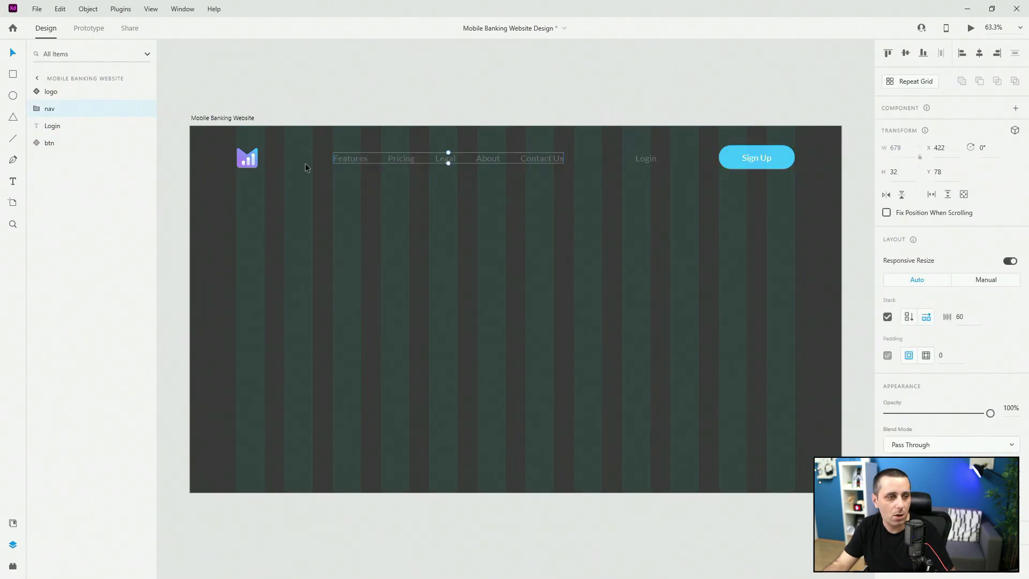
pyautogui.click(747, 159)
pyautogui.click(649, 158)
pyautogui.moveTo(657, 161); pyautogui.dragTo(692, 161)
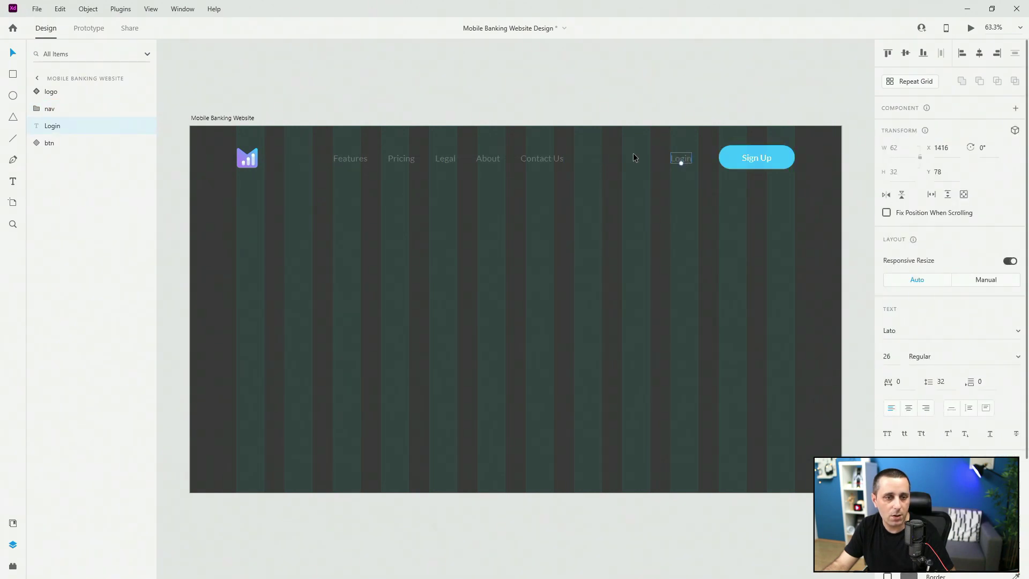
# Align the logo, navigation links, Login text and button to a common vertical middle
pyautogui.click(86, 144)
pyautogui.keyDown('shift'); pyautogui.click(80, 91); pyautogui.keyUp('shift')
pyautogui.click(905, 54)
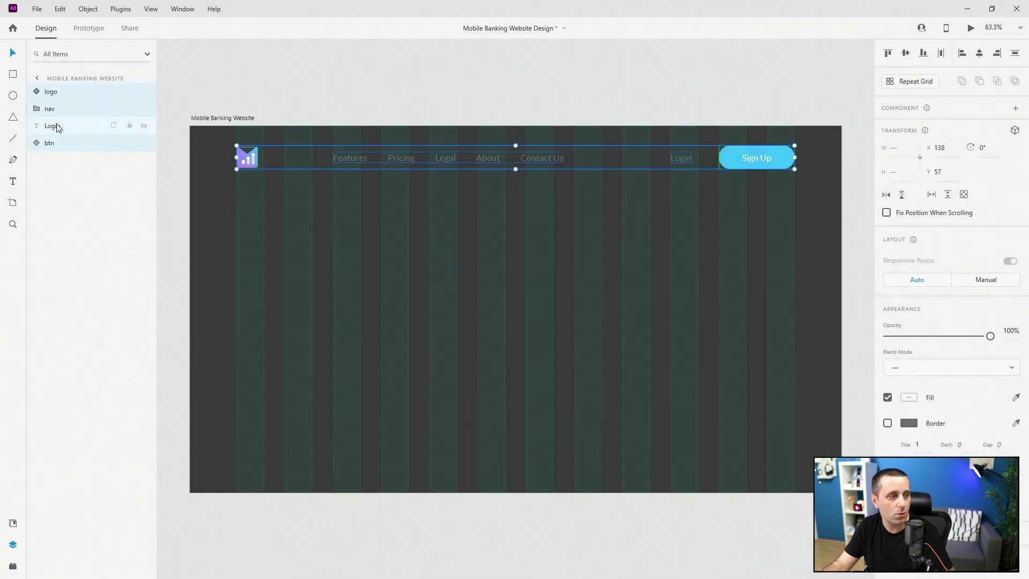
# Group all the header elements and name the group nav
pyautogui.hotkey('ctrl', 'g')
pyautogui.doubleClick(67, 91)
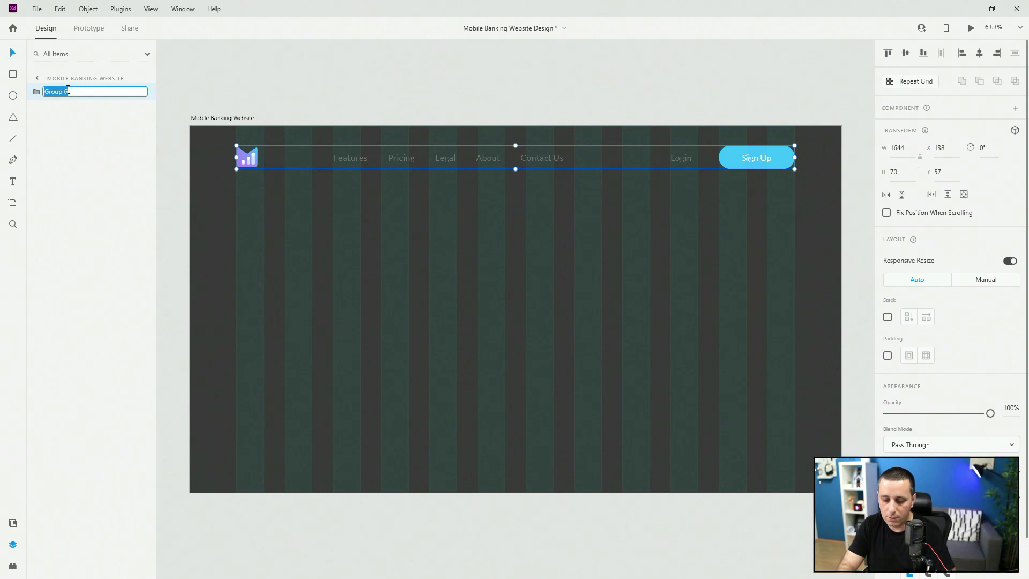
pyautogui.write('nav')
pyautogui.press('Return')
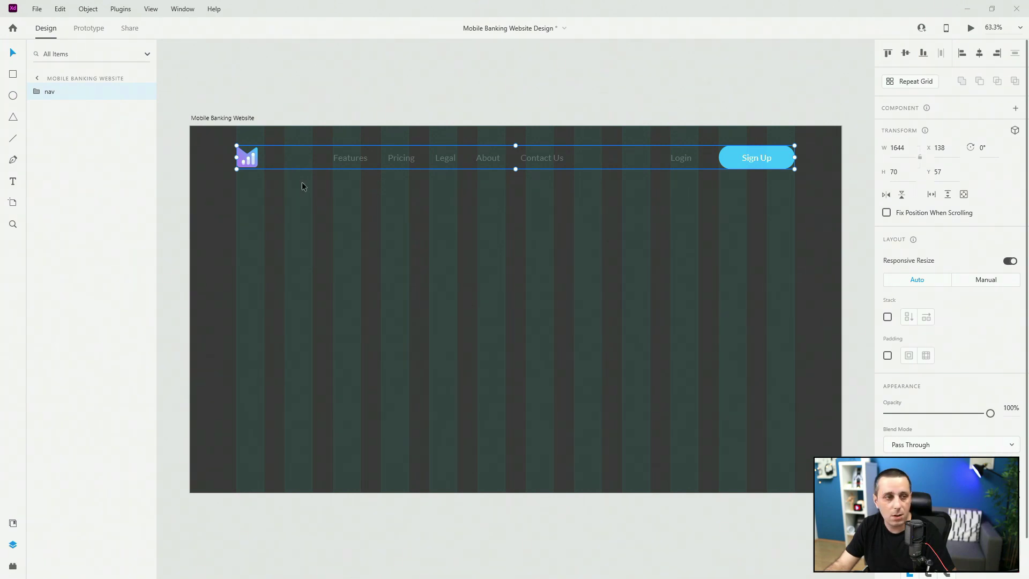
# Position the nav group 40 px below the artboard's top edge, keeping it aligned with the column grid
pyautogui.moveTo(258, 161); pyautogui.dragTo(254, 147)
pyautogui.hotkey('shift', 'Down')
pyautogui.hotkey('shift', 'Down')
pyautogui.hotkey('shift', 'Down')
pyautogui.hotkey('shift', 'Down')
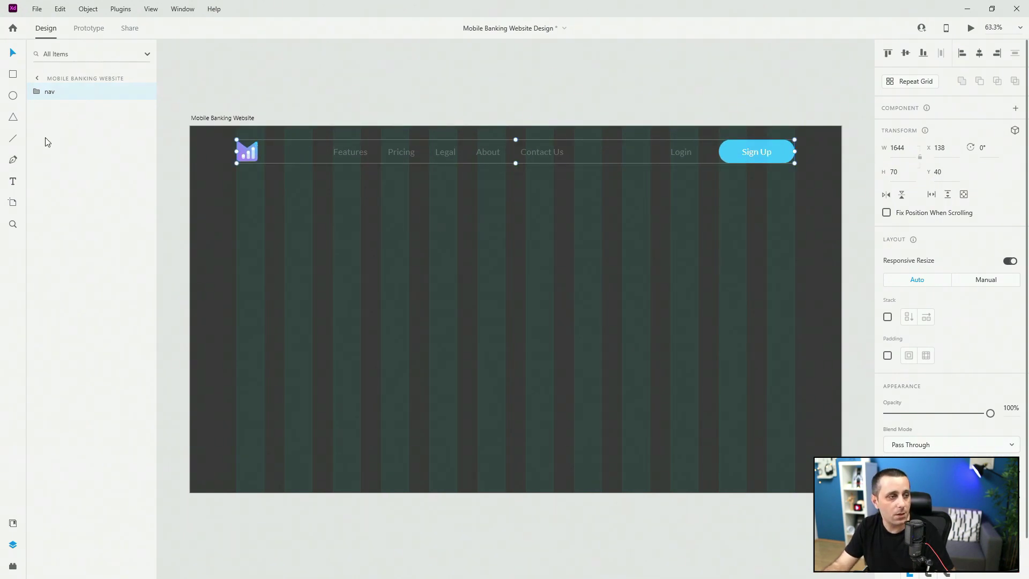
# Add a two-line, centre-aligned headline reading "Your Perfect Daily Finance Companion" below the header
pyautogui.press('t')
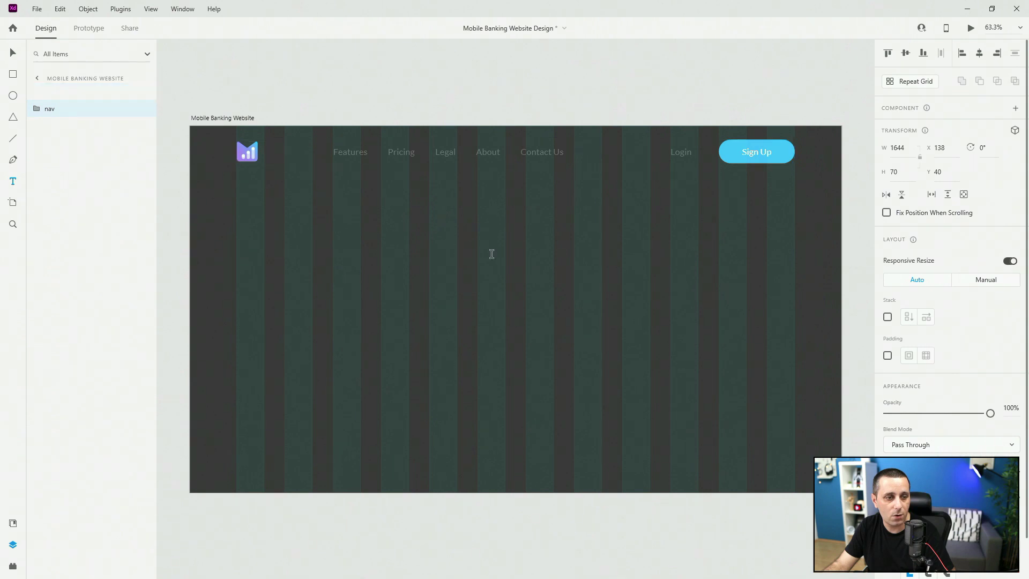
pyautogui.click(440, 247)
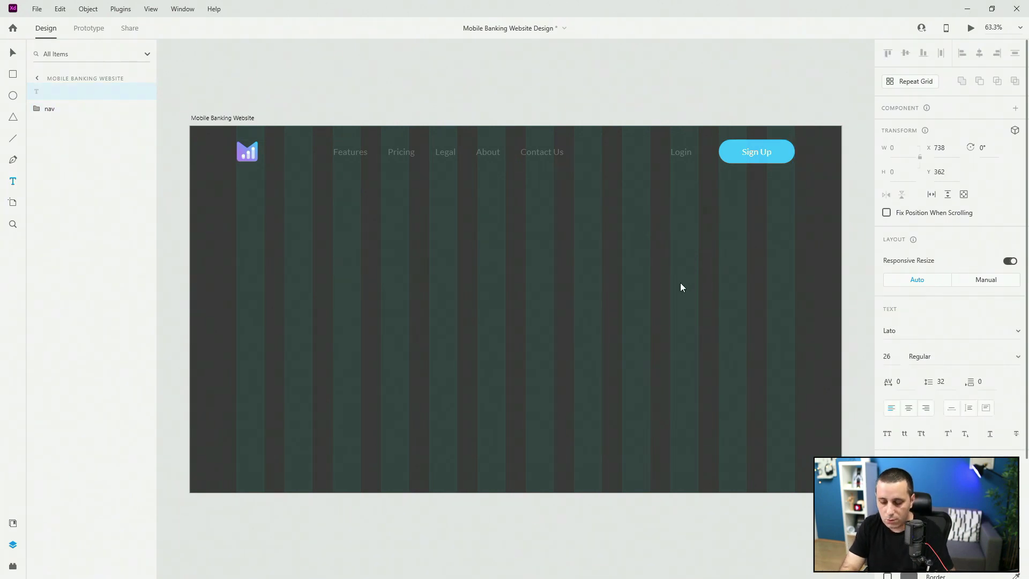
pyautogui.write('Your Perfect')
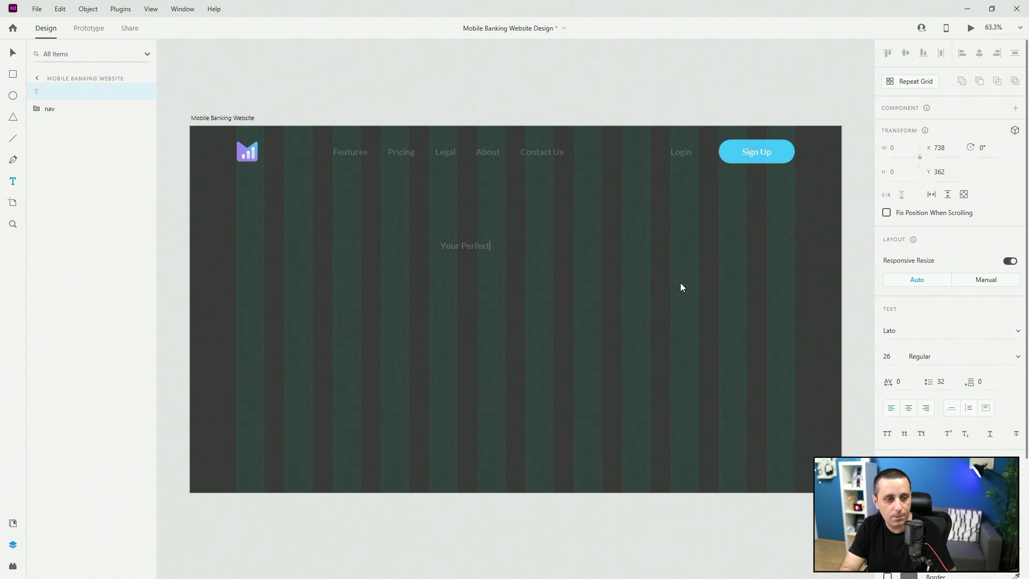
pyautogui.write(' Daily Finance')
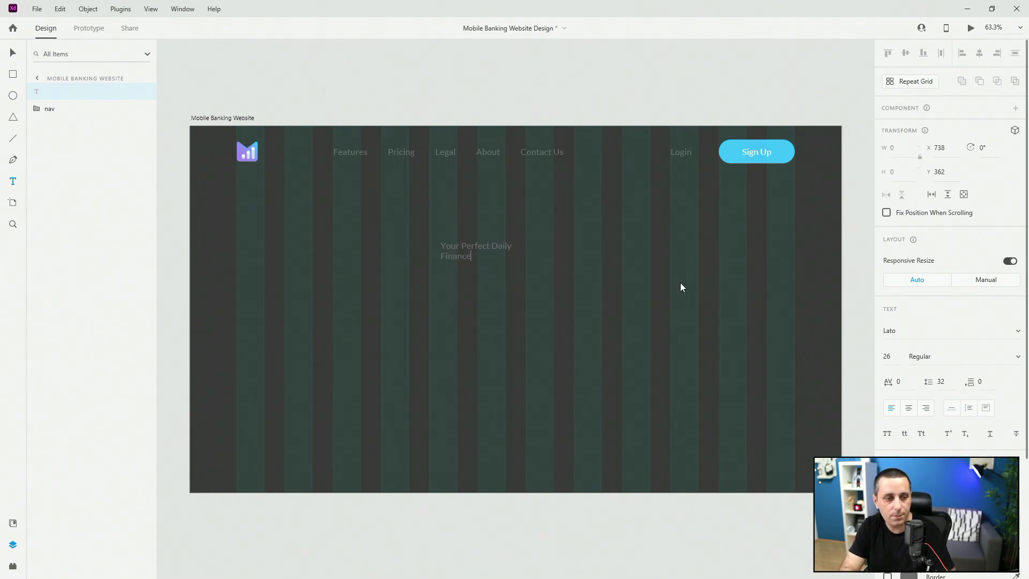
pyautogui.write('nion')
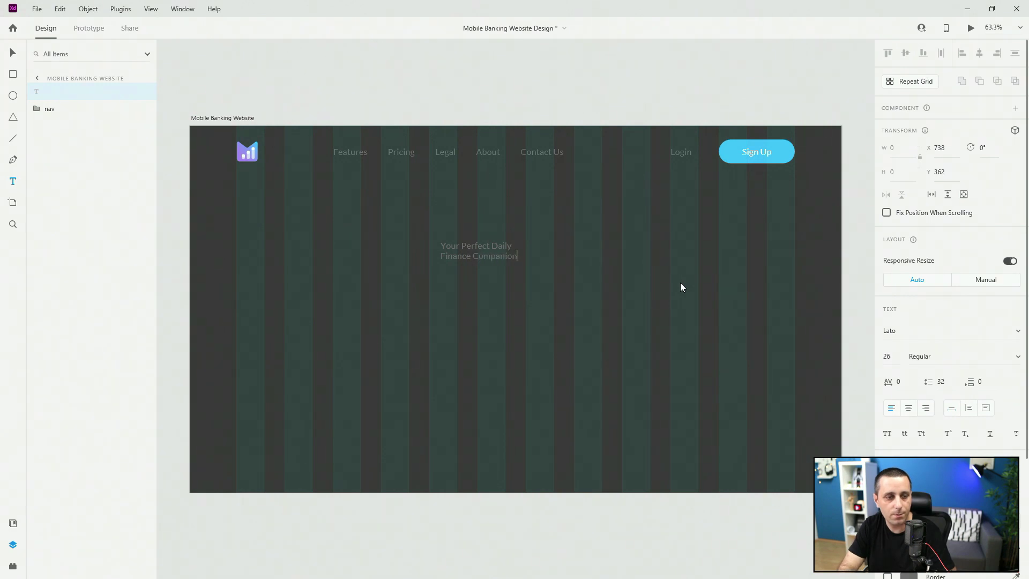
pyautogui.hotkey('ctrl', 'a')
pyautogui.hotkey('ctrl', 'shift', 'c')
pyautogui.press('Escape')
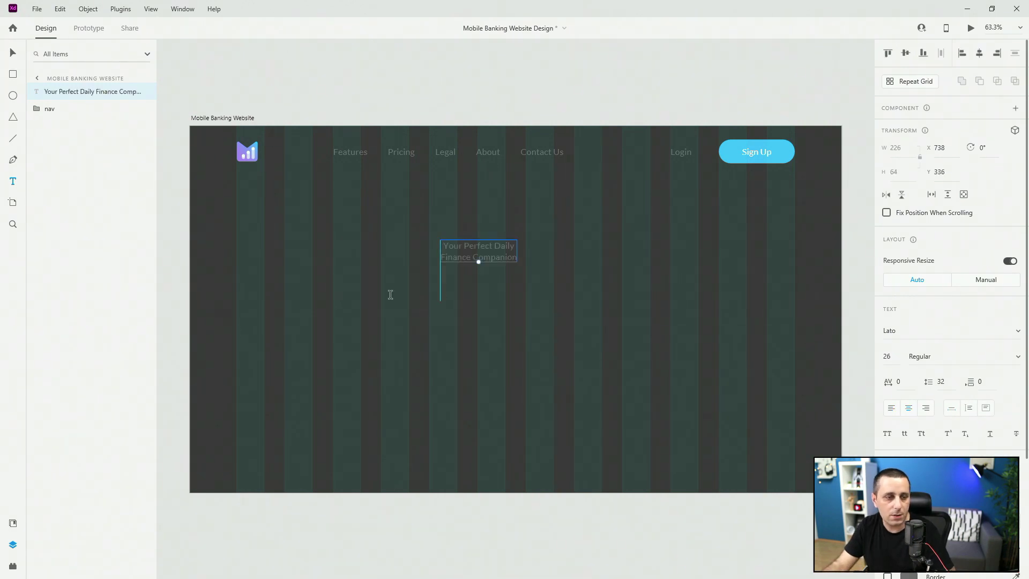
# Apply the Raleway 60pt character style to the headline and centre it horizontally on the artboard
pyautogui.click(12, 523)
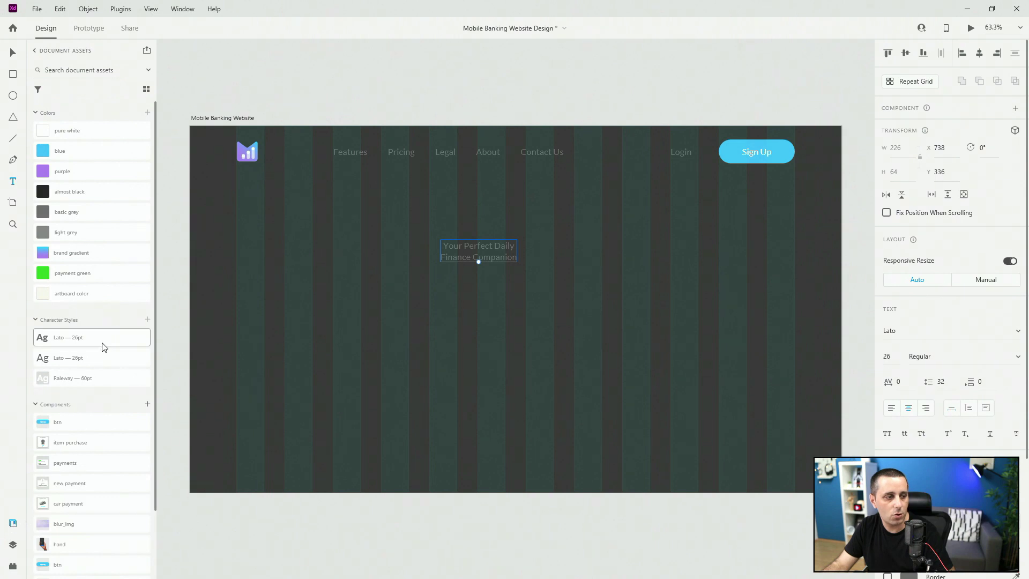
pyautogui.click(96, 378)
pyautogui.click(13, 53)
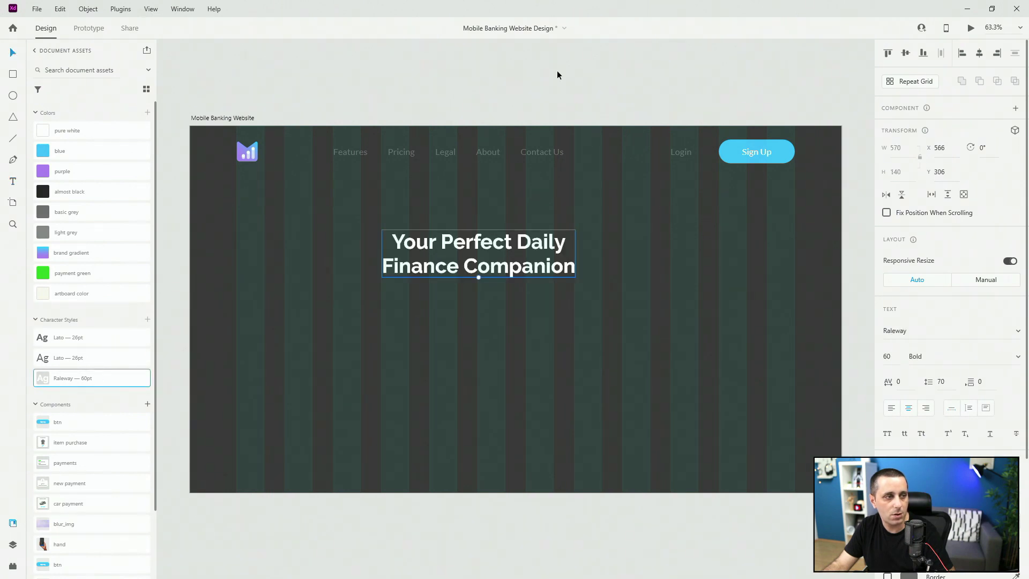
pyautogui.click(979, 53)
# Duplicate the headline below itself and replace the copy's text with "Manage all of your finances with a single tap"
pyautogui.moveTo(535, 229); pyautogui.dragTo(552, 280)
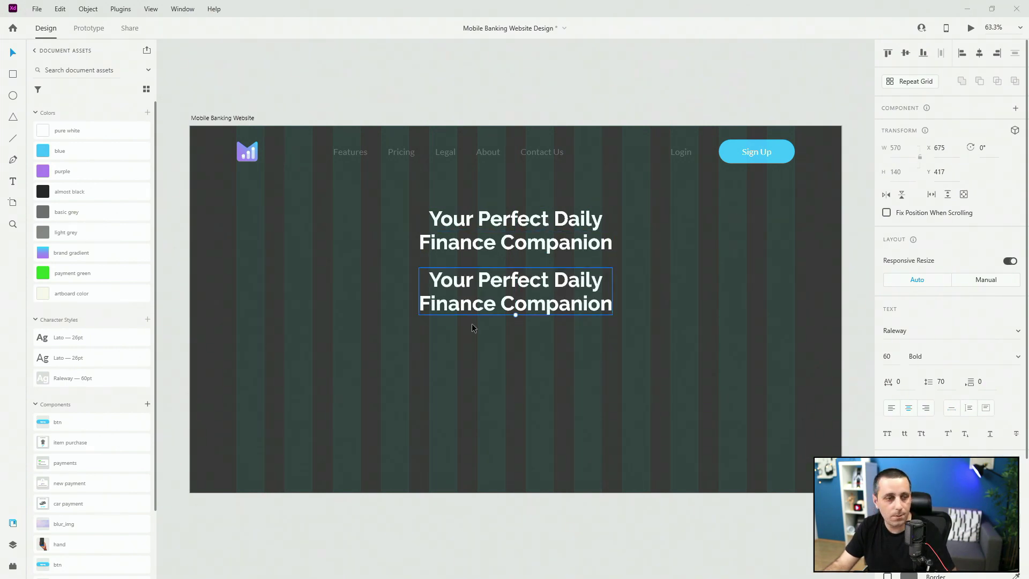
pyautogui.doubleClick(516, 283)
pyautogui.hotkey('ctrl', 'a')
pyautogui.hotkey('ctrl', 'v')
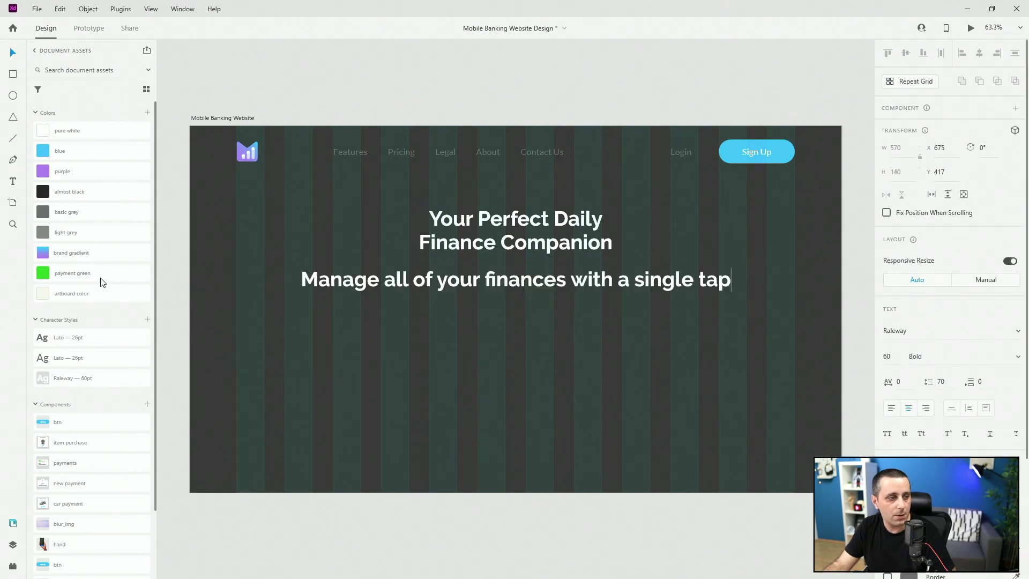
# Apply the grey Lato Regular 26 character style to the subheading text
pyautogui.hotkey('ctrl', 'a')
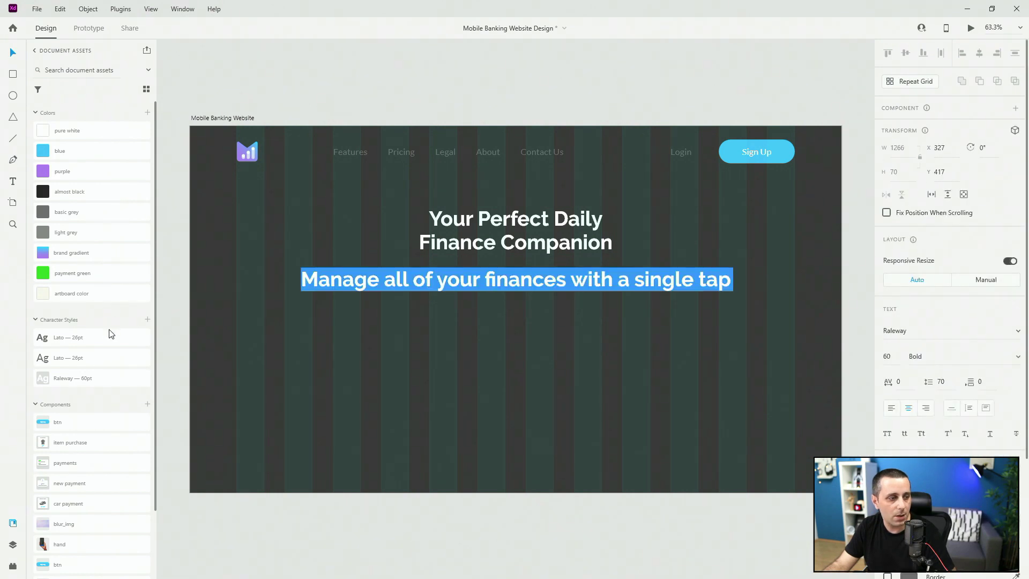
pyautogui.click(103, 357)
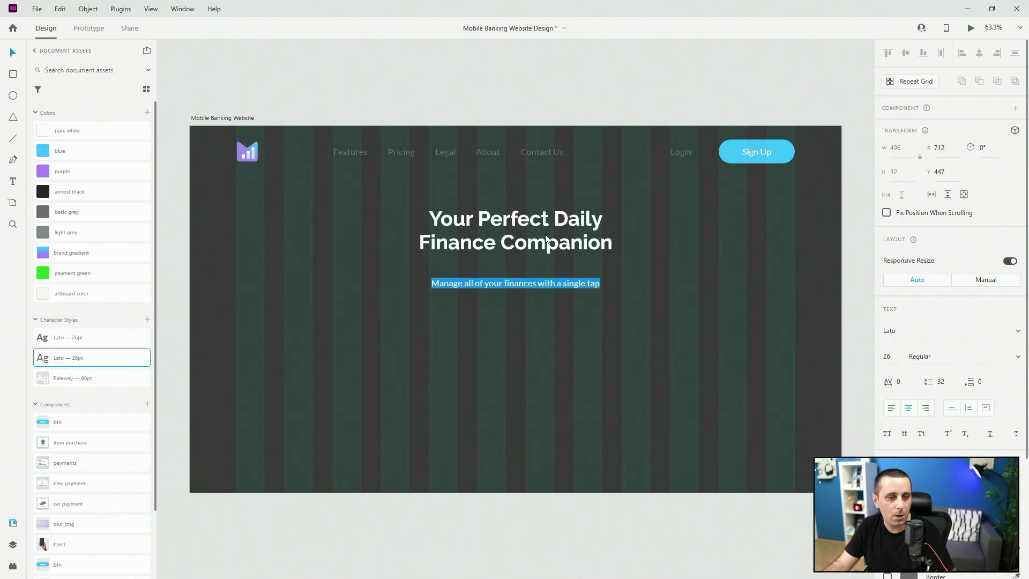
pyautogui.press('Escape')
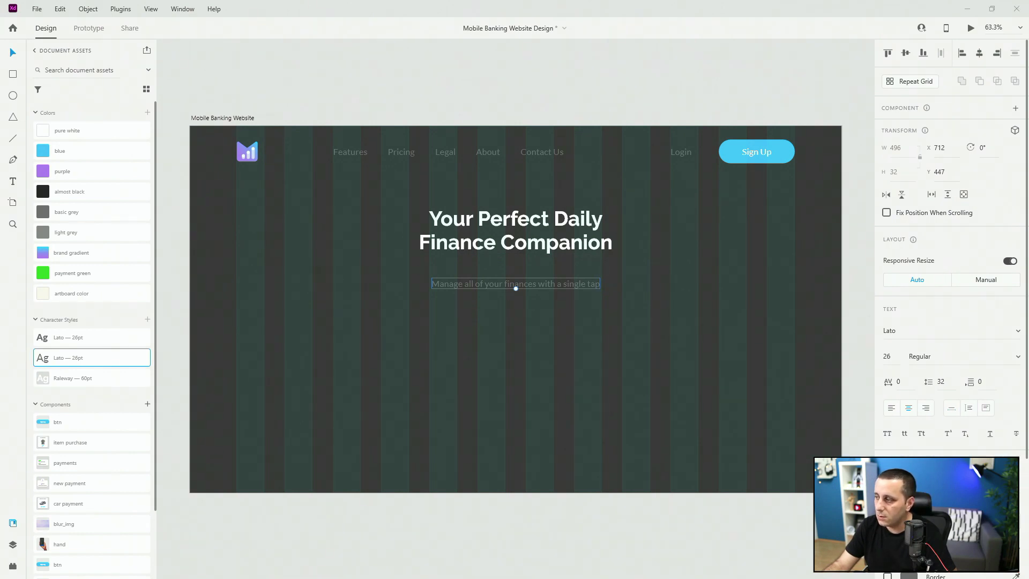
# Move the headline down to Y 267, closer to the subheading, and group the two texts
pyautogui.click(516, 231)
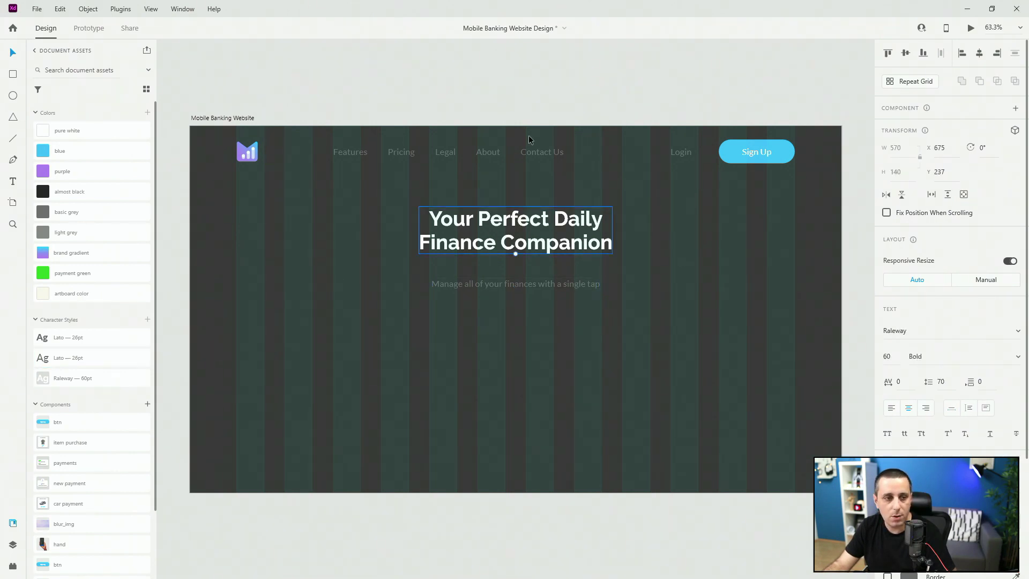
pyautogui.moveTo(571, 236); pyautogui.dragTo(538, 244)
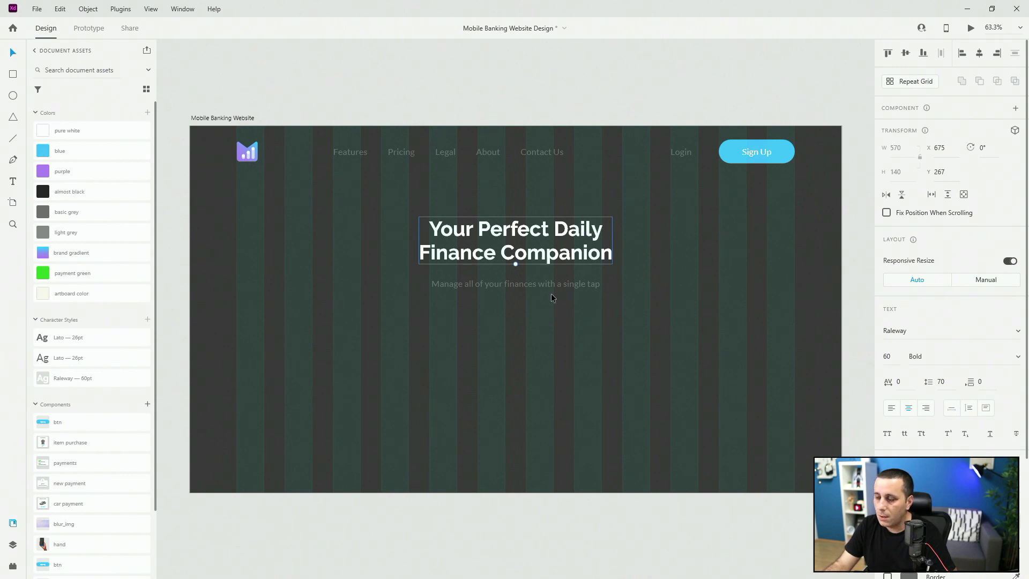
pyautogui.keyDown('shift'); pyautogui.click(551, 290); pyautogui.keyUp('shift')
pyautogui.click(22, 544)
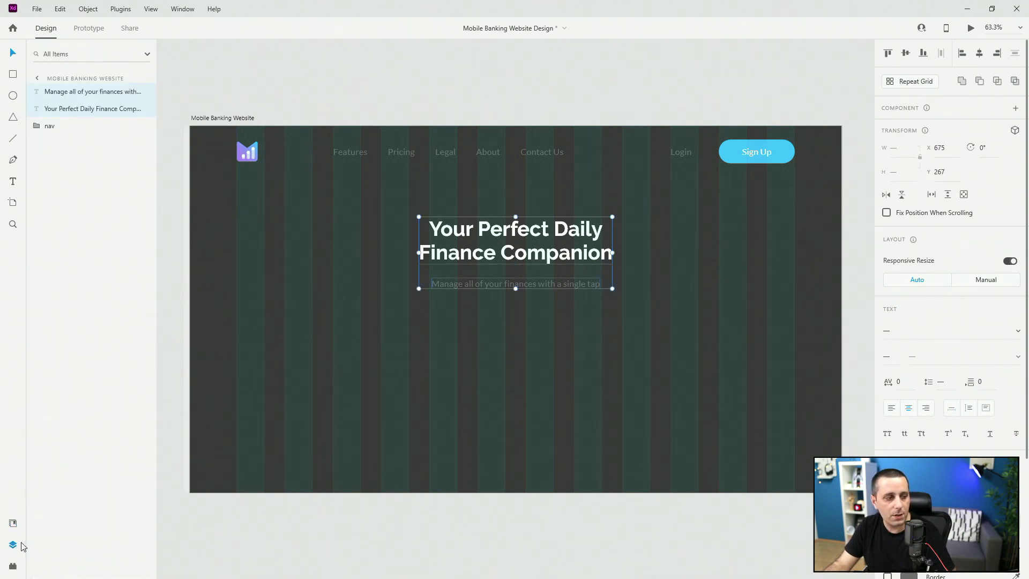
pyautogui.hotkey('ctrl', 'g')
# Place the headline above the subheading in the new group's layer order and rename the group text
pyautogui.click(37, 92)
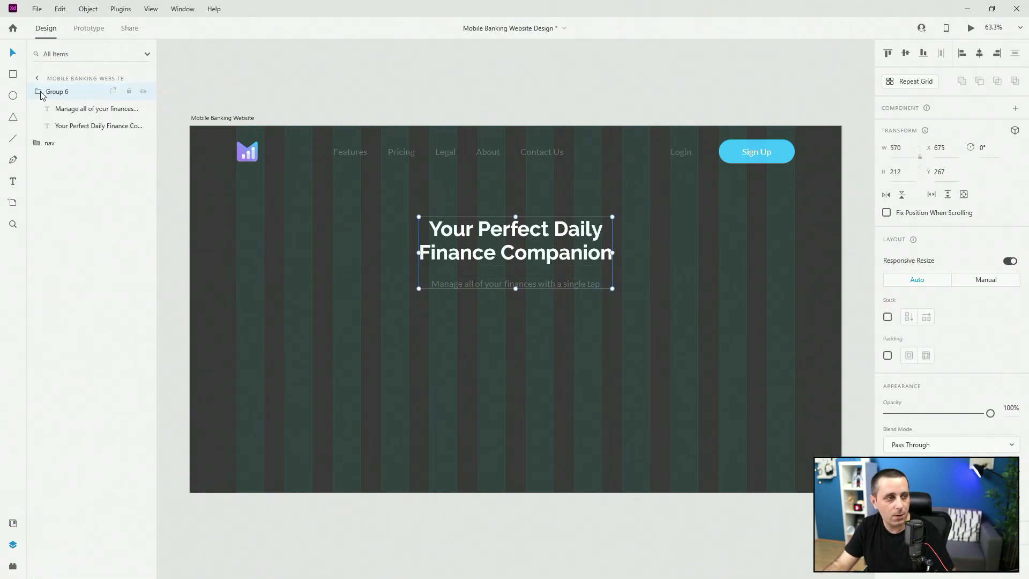
pyautogui.click(78, 126)
pyautogui.moveTo(78, 127); pyautogui.dragTo(81, 107)
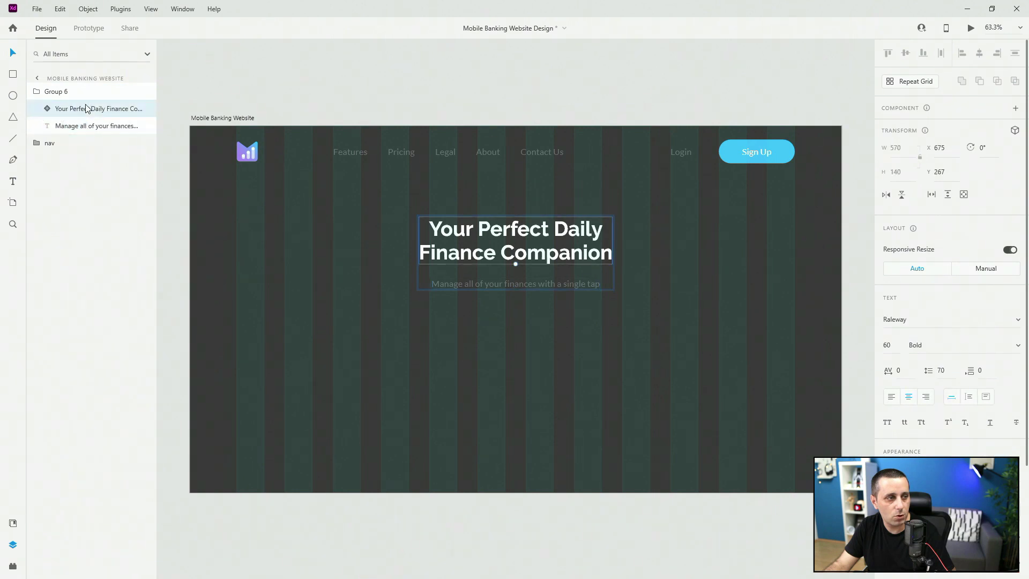
pyautogui.doubleClick(58, 92)
pyautogui.write('text')
pyautogui.press('Return')
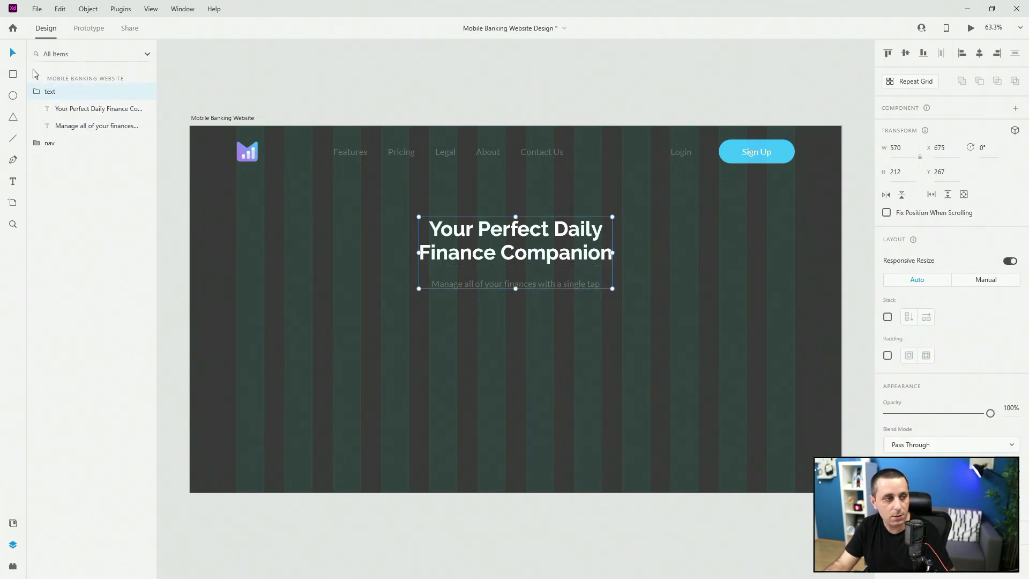
pyautogui.click(37, 91)
# Move the text group up to Y 170 and place it beneath the nav group in the layer order
pyautogui.moveTo(583, 227); pyautogui.dragTo(585, 174)
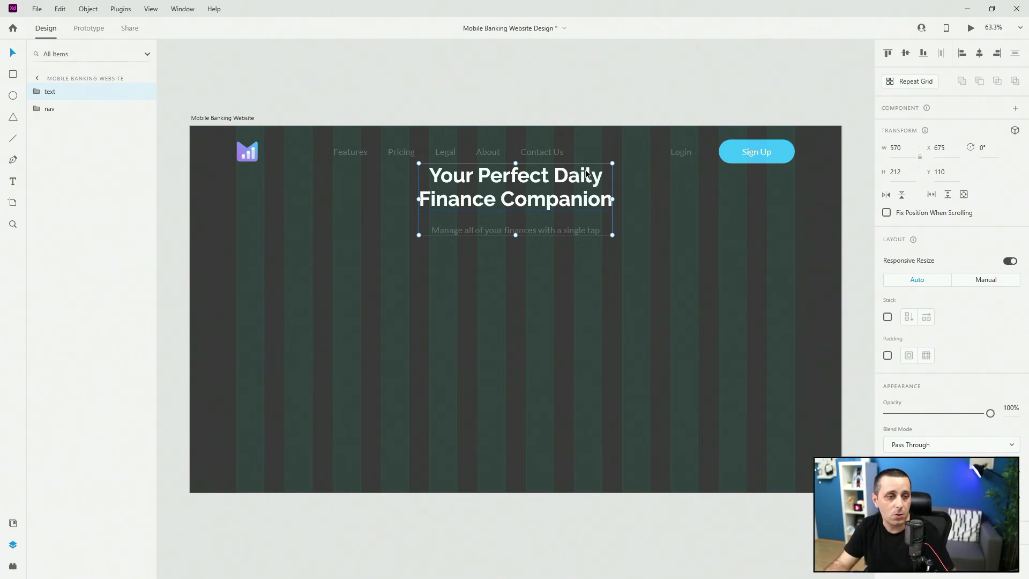
pyautogui.moveTo(581, 173); pyautogui.dragTo(579, 199)
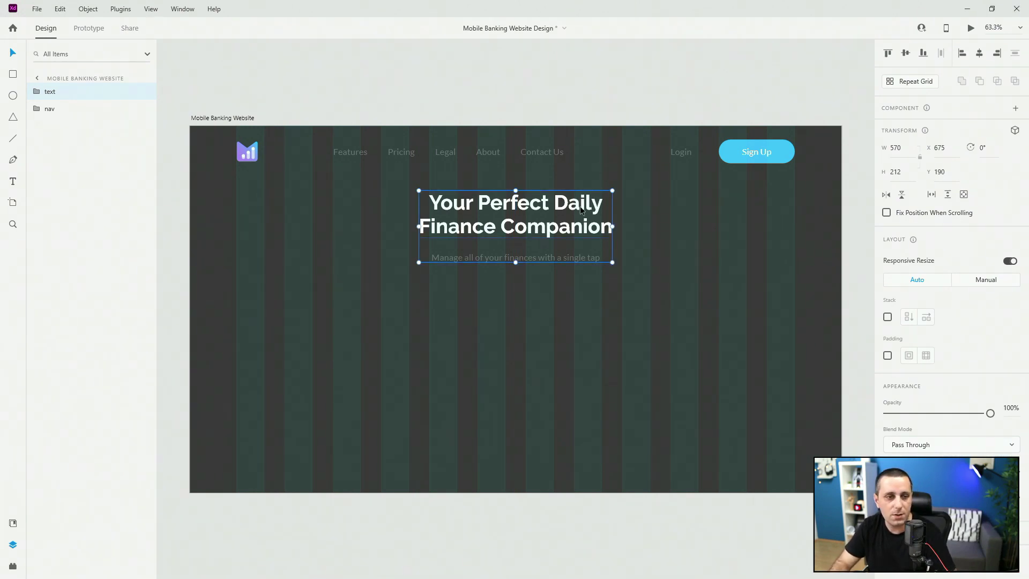
pyautogui.moveTo(580, 209); pyautogui.dragTo(577, 206)
pyautogui.moveTo(29, 95); pyautogui.dragTo(70, 130)
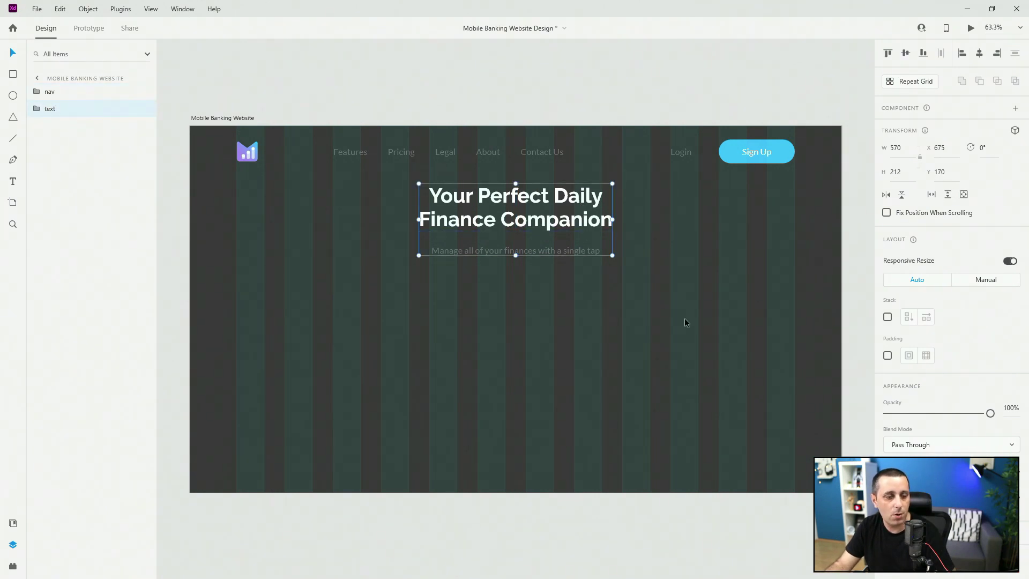
# Draw a large circle about 1954 px in diameter over the artboard
pyautogui.scroll(-3, 658, 283)
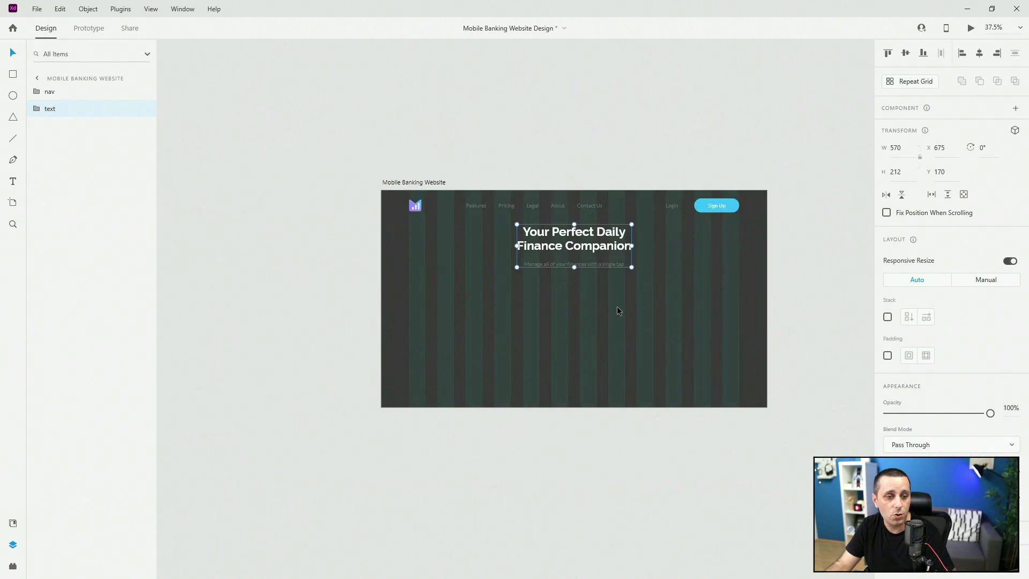
pyautogui.click(12, 95)
pyautogui.moveTo(568, 376); pyautogui.dragTo(372, 24)
pyautogui.scroll(-4, 487, 193)
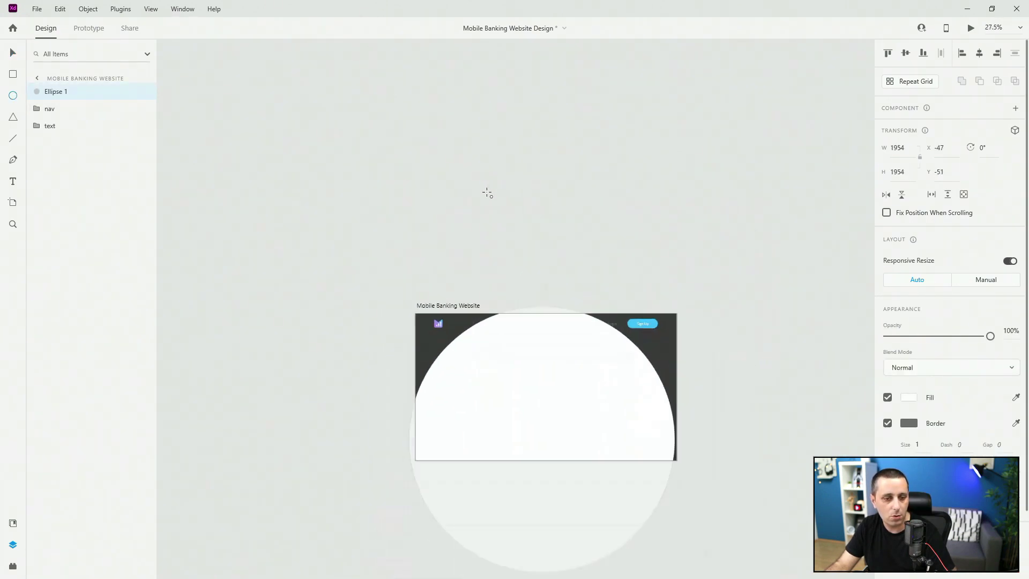
pyautogui.scroll(-1, 513, 217)
# Move the circle down to about Y 382 and shift it 30 px right, to X -17
pyautogui.moveTo(555, 244); pyautogui.dragTo(562, 277)
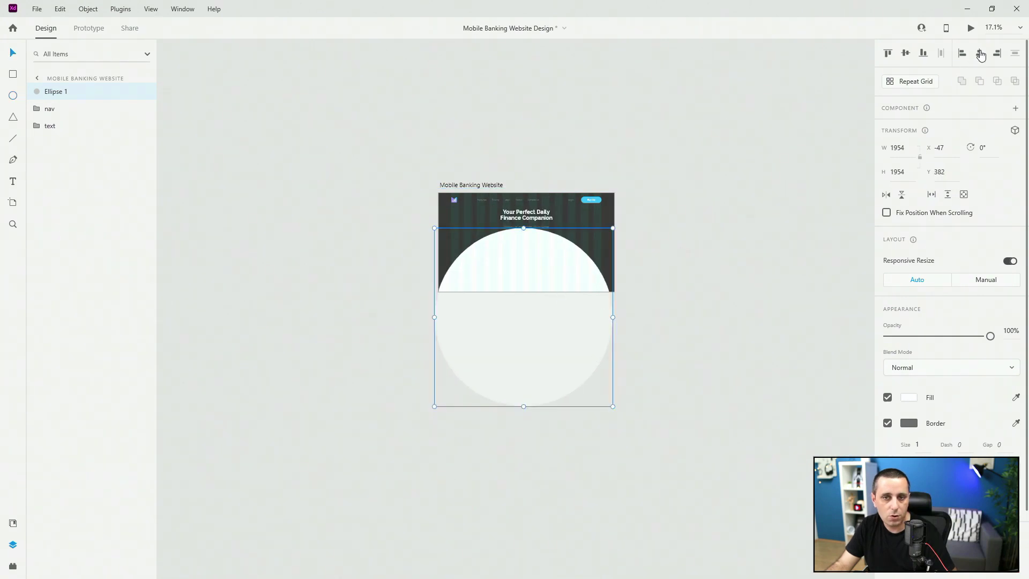
pyautogui.hotkey('shift', 'Right')
pyautogui.hotkey('shift', 'Right')
pyautogui.hotkey('shift', 'Right')
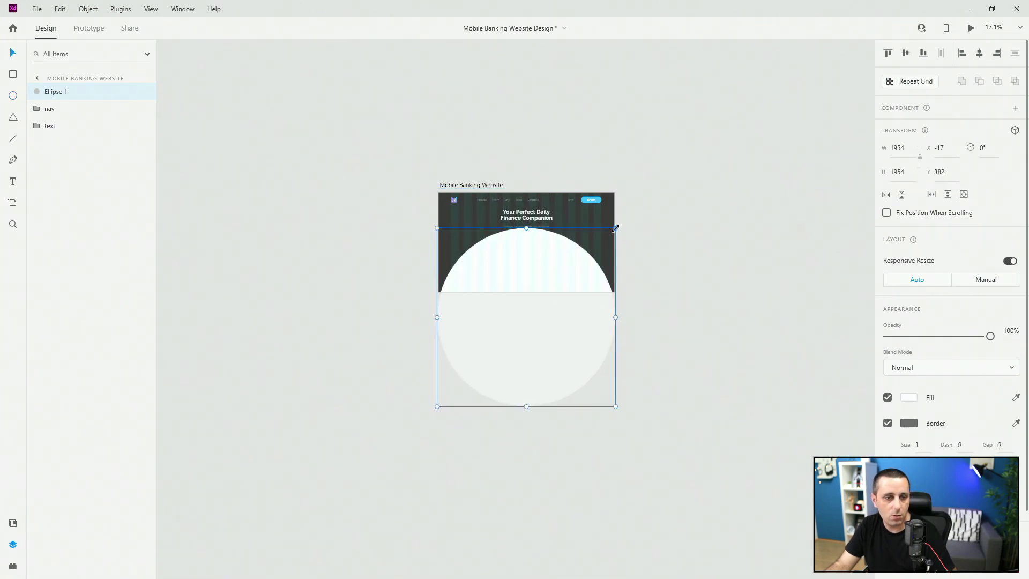
# Enlarge the circle to about 2144 px, centre it horizontally on the artboard and lower it to about Y 524, clear of the subheading
pyautogui.moveTo(614, 228); pyautogui.dragTo(626, 204)
pyautogui.moveTo(562, 251); pyautogui.dragTo(548, 263)
pyautogui.scroll(1, 493, 227)
pyautogui.scroll(5, 493, 230)
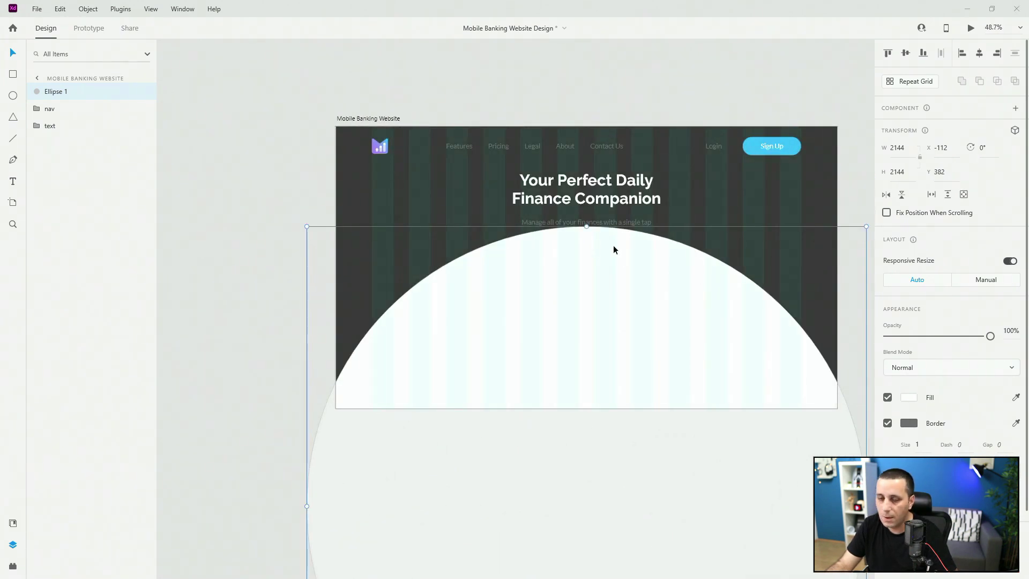
pyautogui.moveTo(653, 262); pyautogui.dragTo(628, 289)
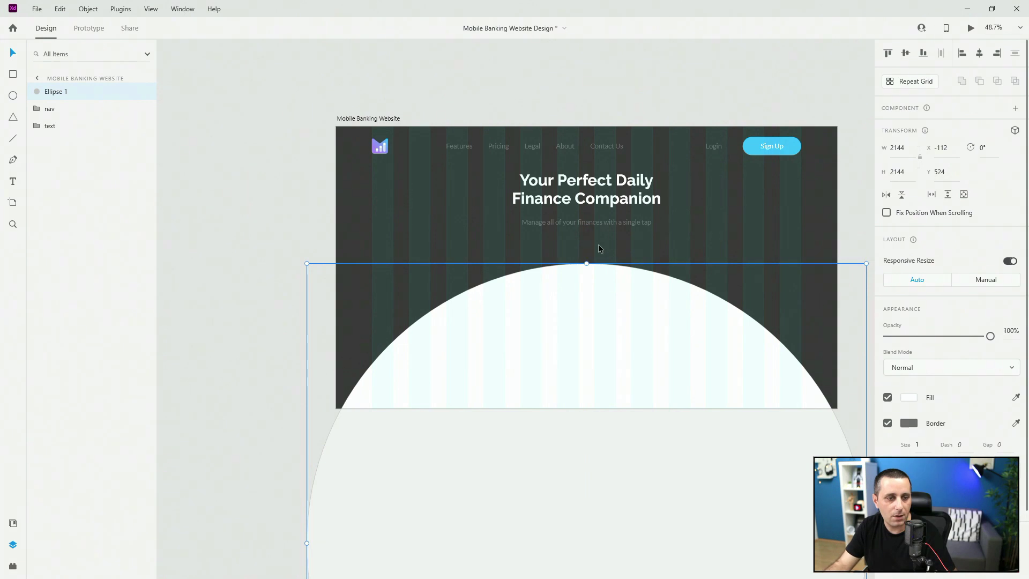
# Rename the circle's layer to bg_circle and place it below the nav and text groups in the layer order
pyautogui.doubleClick(55, 92)
pyautogui.write('bg')
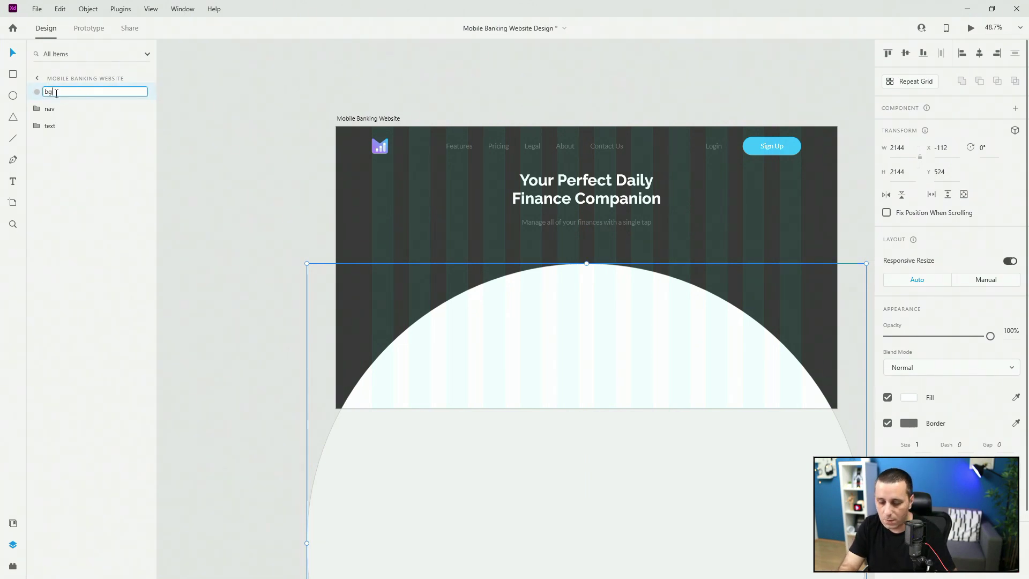
pyautogui.write('_circle')
pyautogui.press('Return')
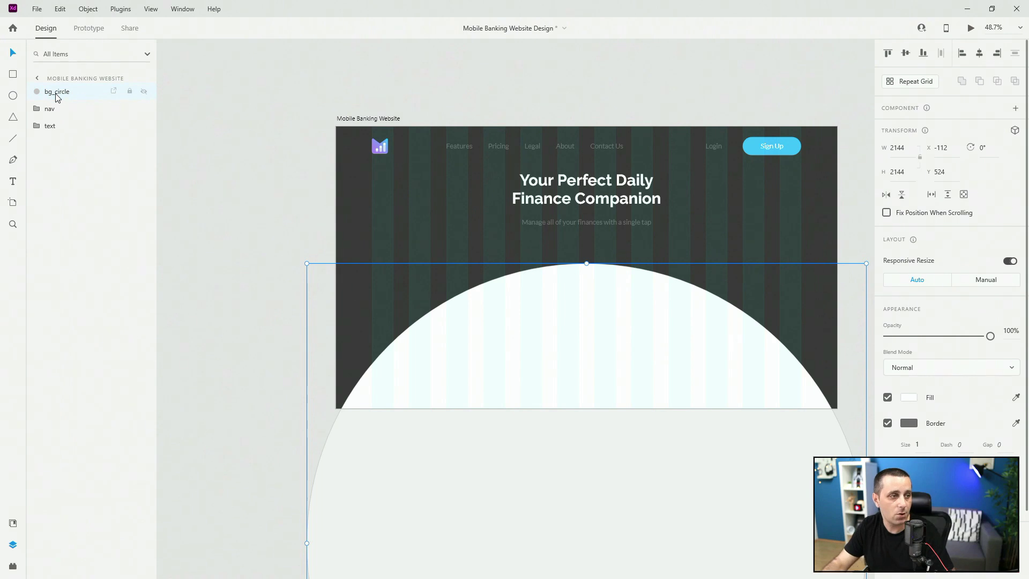
pyautogui.moveTo(56, 92); pyautogui.dragTo(59, 166)
# Fill bg_circle with the brand gradient from the document's saved colours
pyautogui.click(13, 523)
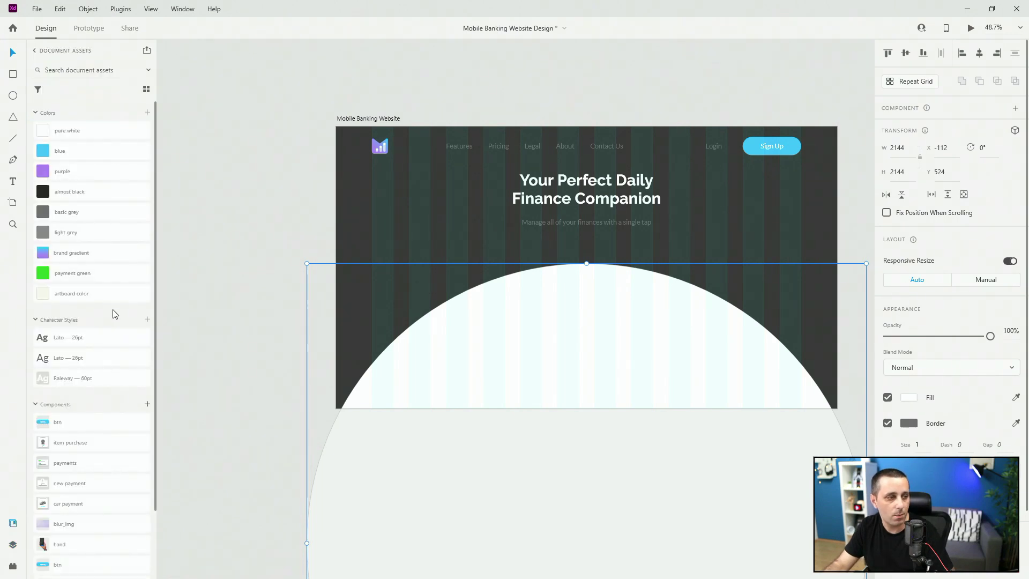
pyautogui.click(87, 253)
pyautogui.scroll(-5, 527, 243)
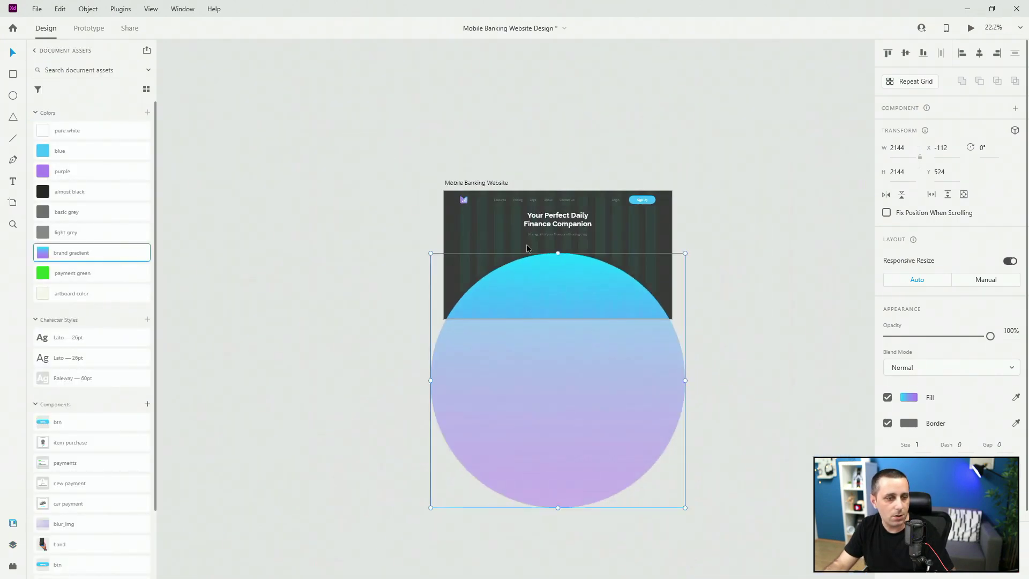
# Angle the circle's linear gradient diagonally, starting above and left of its top edge and ending slightly right of and below its centre
pyautogui.click(917, 399)
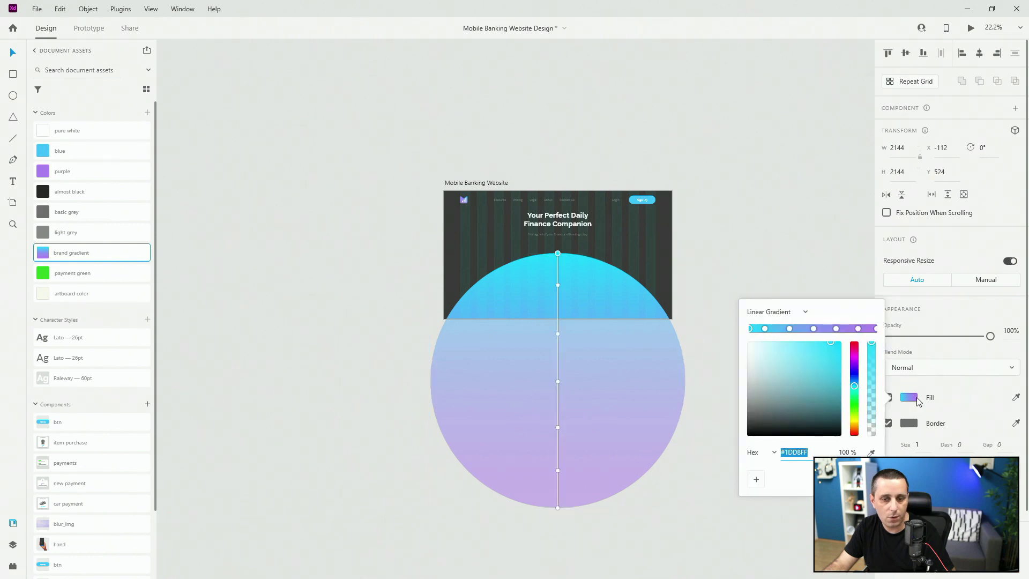
pyautogui.moveTo(557, 253); pyautogui.dragTo(538, 252)
pyautogui.moveTo(557, 506); pyautogui.dragTo(592, 385)
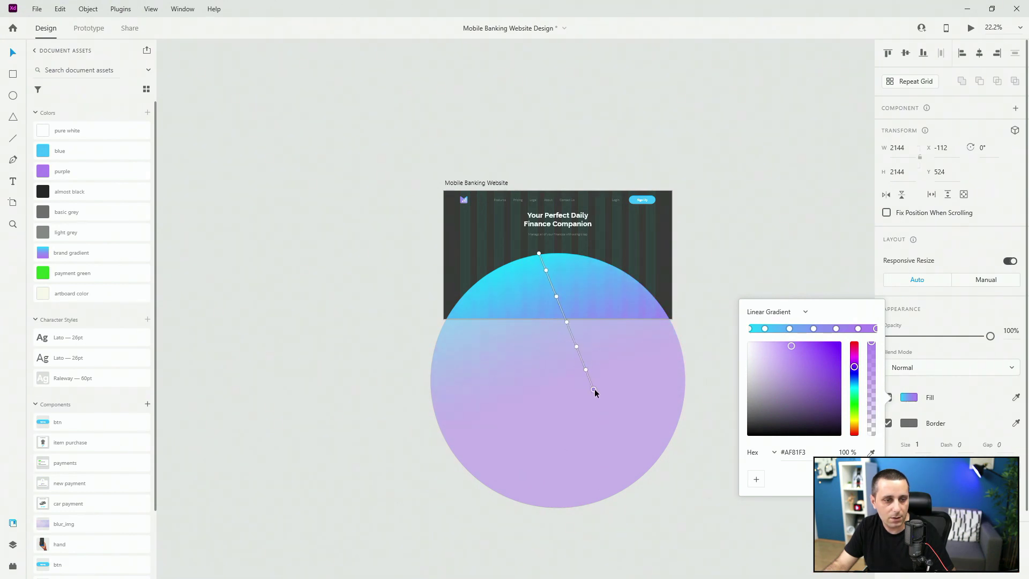
pyautogui.click(538, 252)
pyautogui.moveTo(533, 247)
pyautogui.mouseDown()
pyautogui.moveTo(521, 240)
pyautogui.moveTo(535, 231)
pyautogui.moveTo(518, 234)
pyautogui.mouseUp()
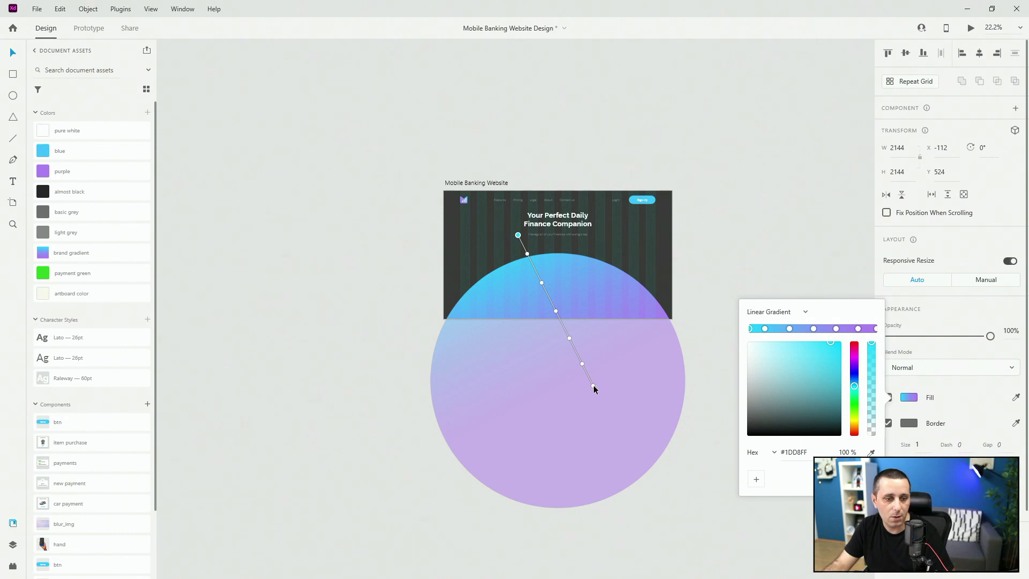
pyautogui.moveTo(593, 385)
pyautogui.mouseDown()
pyautogui.moveTo(597, 376)
pyautogui.moveTo(593, 392)
pyautogui.mouseUp()
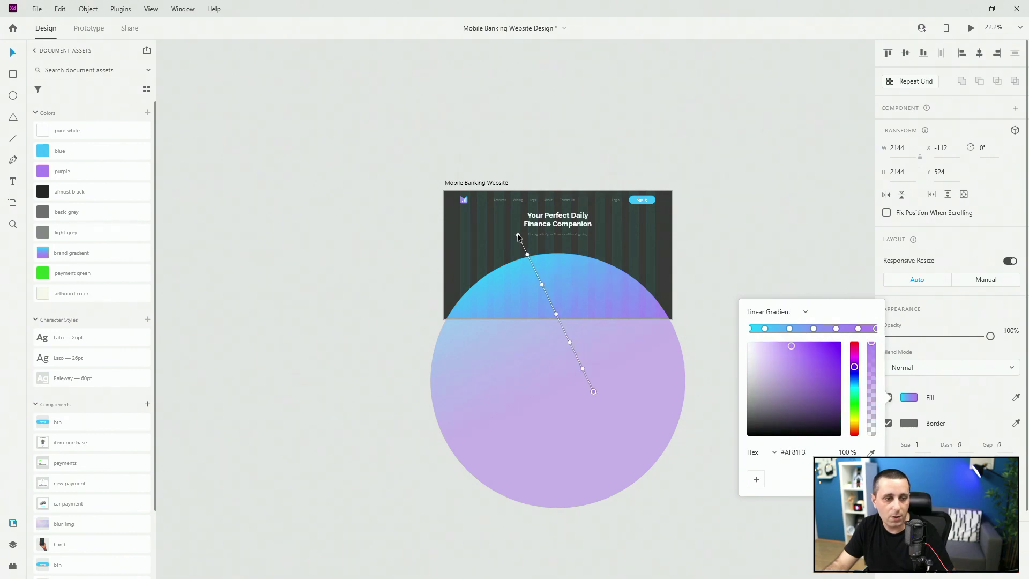
pyautogui.click(538, 143)
pyautogui.scroll(3, 571, 274)
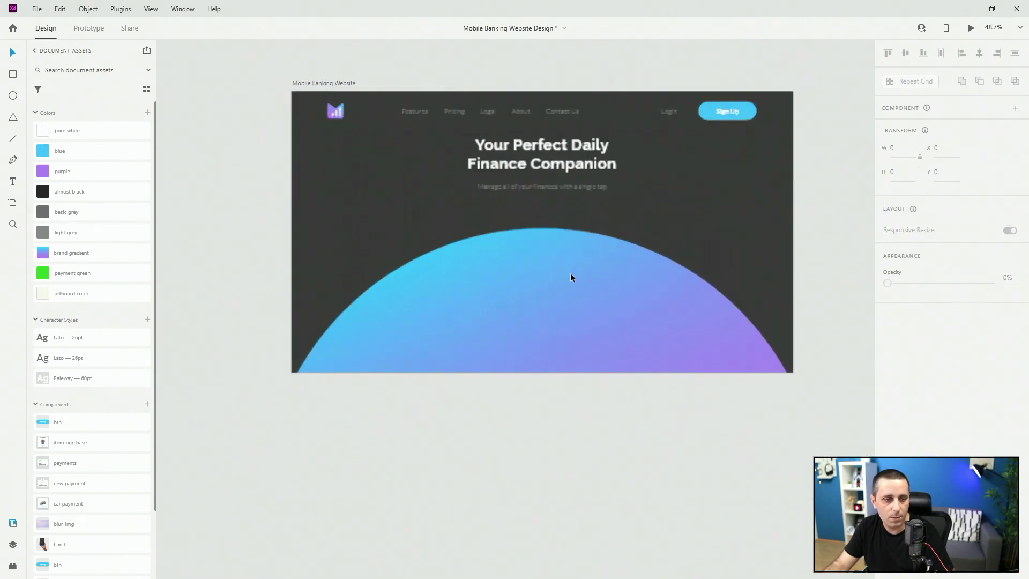
# Preview the Mobile Banking Website artboard to check the gradient circle, and close the preview
pyautogui.click(325, 83)
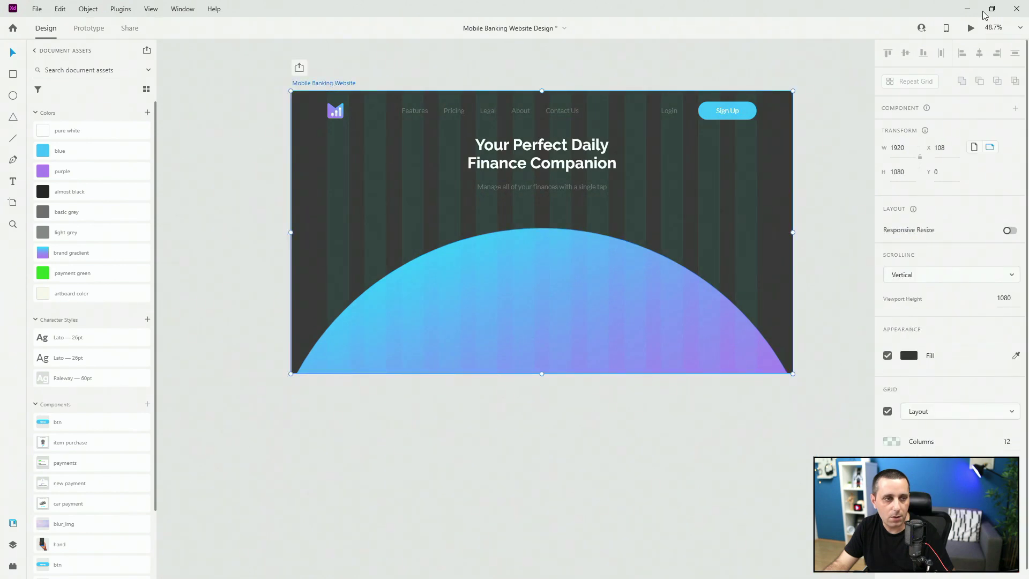
pyautogui.click(971, 28)
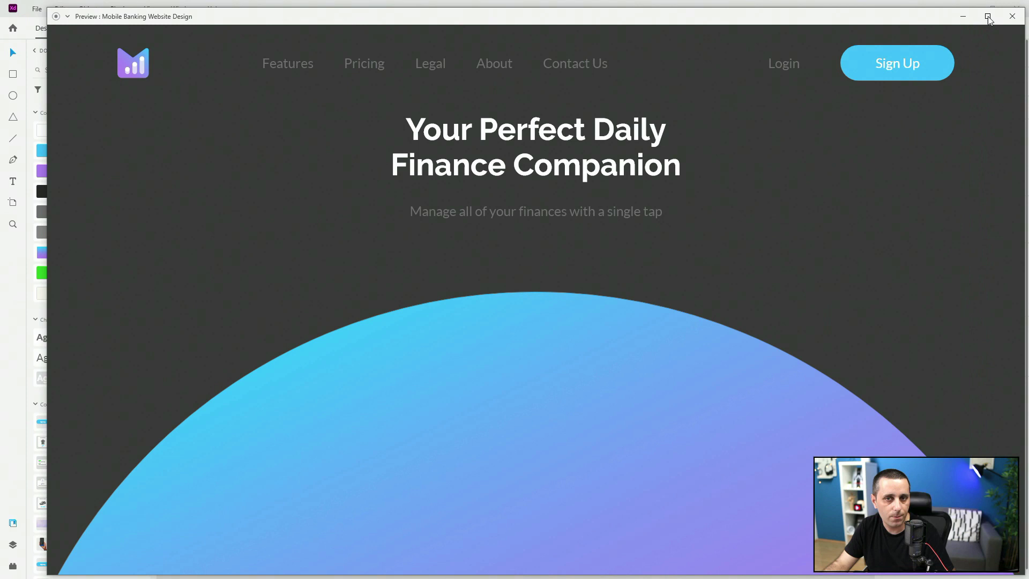
pyautogui.click(1012, 16)
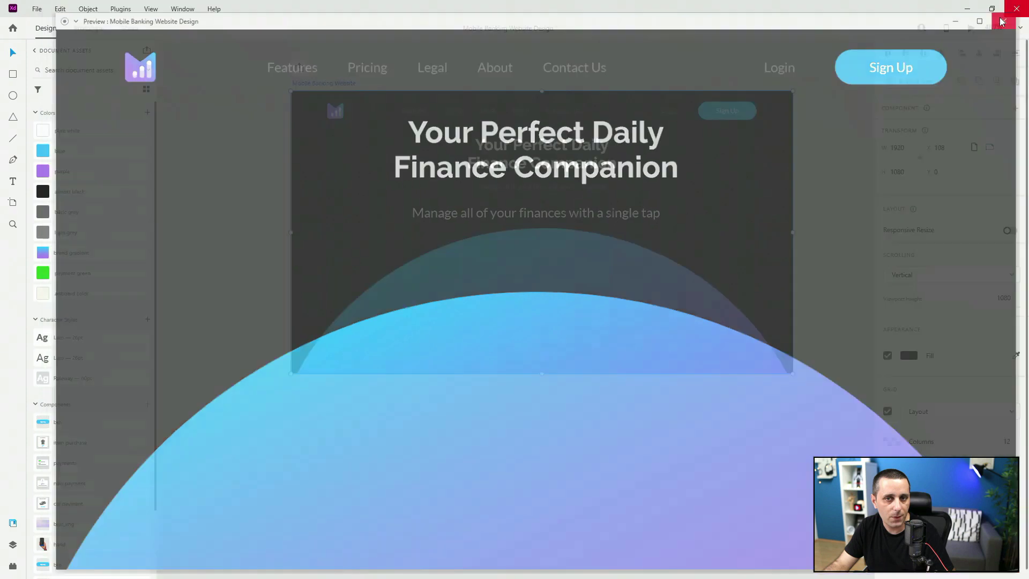
# Place the blur_img component on the artboard and align it to the top and horizontal centre, at X 0, Y 0
pyautogui.scroll(-3, 91, 482)
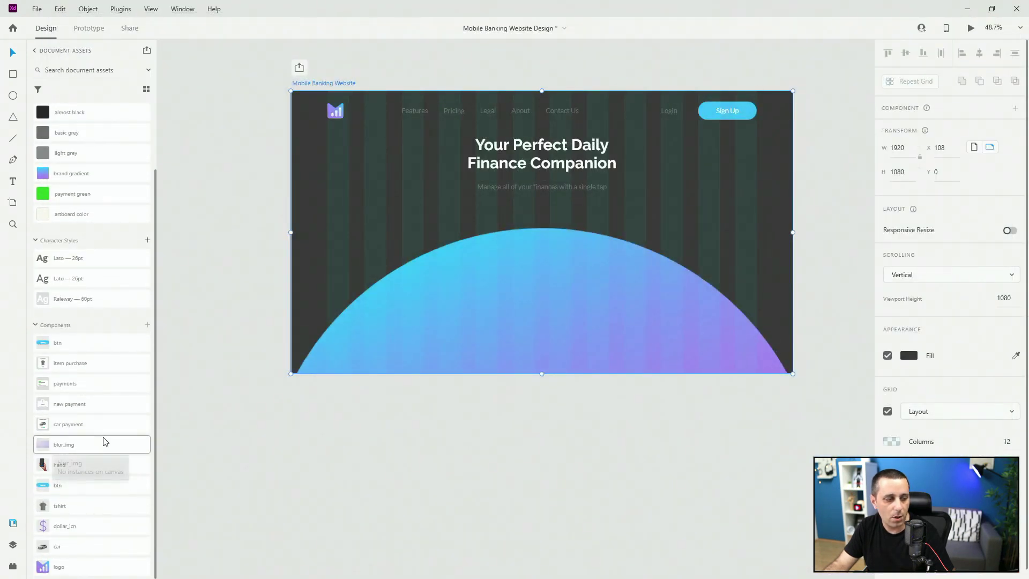
pyautogui.moveTo(256, 320); pyautogui.dragTo(435, 227)
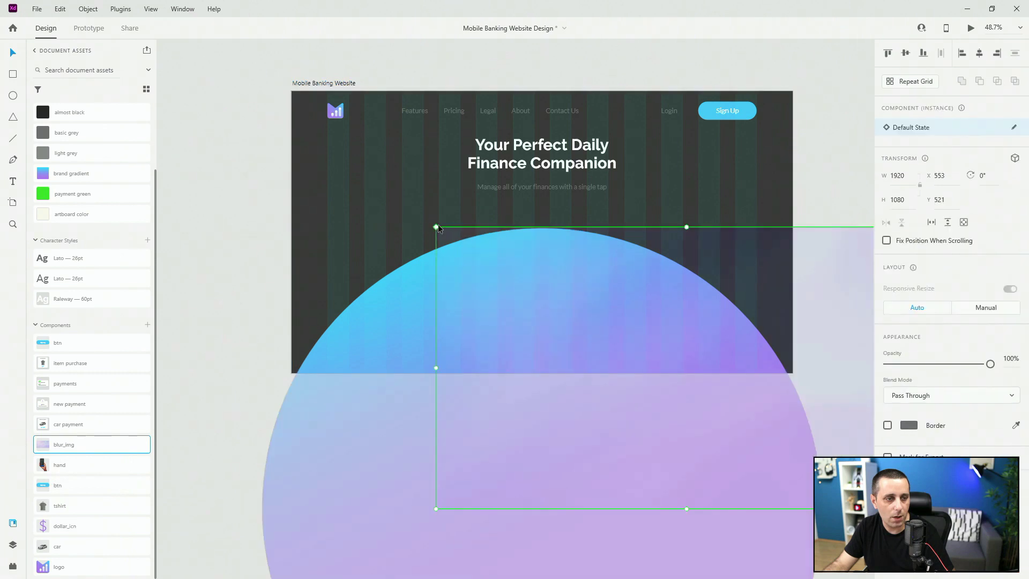
pyautogui.click(889, 53)
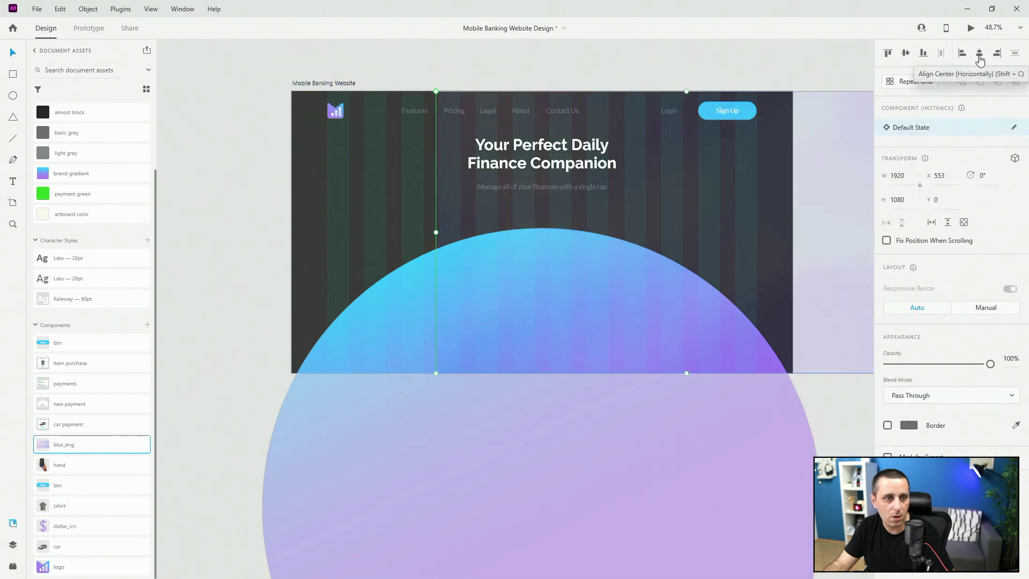
pyautogui.click(979, 54)
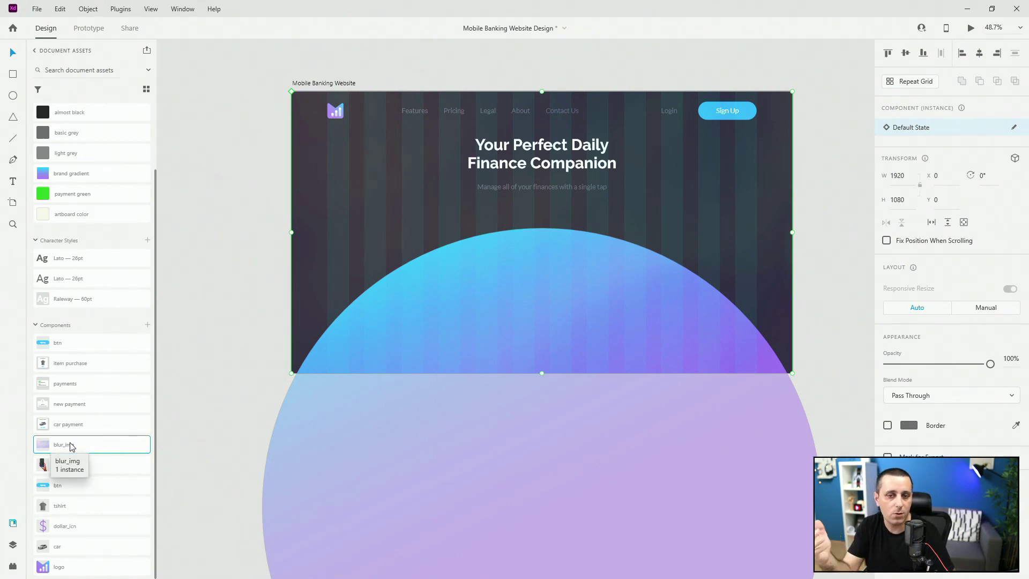
# Open the main blur_img component, try its inner image at 100% opacity, and undo that opacity change
pyautogui.click(1013, 128)
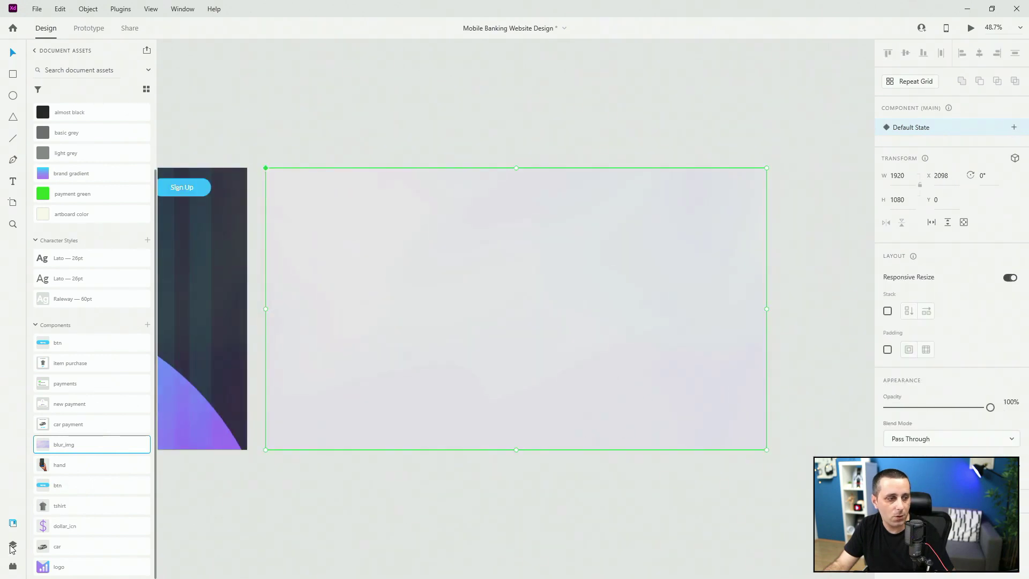
pyautogui.click(12, 545)
pyautogui.click(38, 91)
pyautogui.click(59, 108)
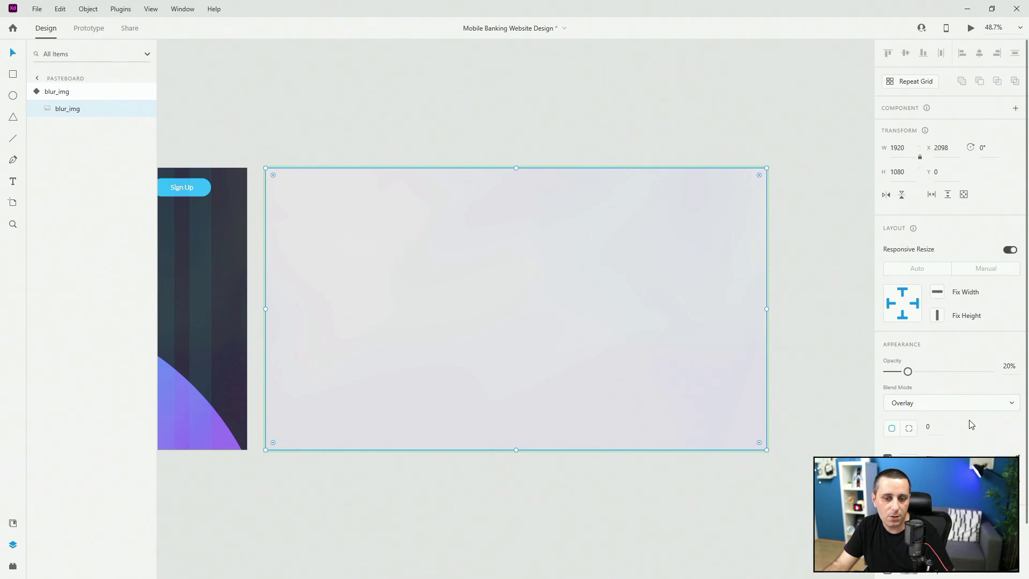
pyautogui.scroll(-2, 970, 439)
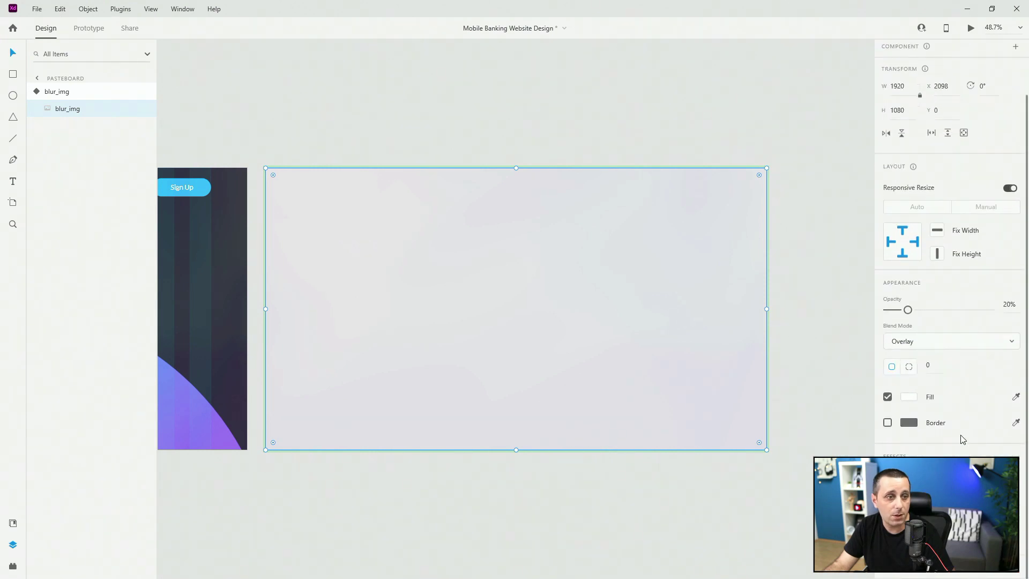
pyautogui.moveTo(906, 310); pyautogui.dragTo(990, 309)
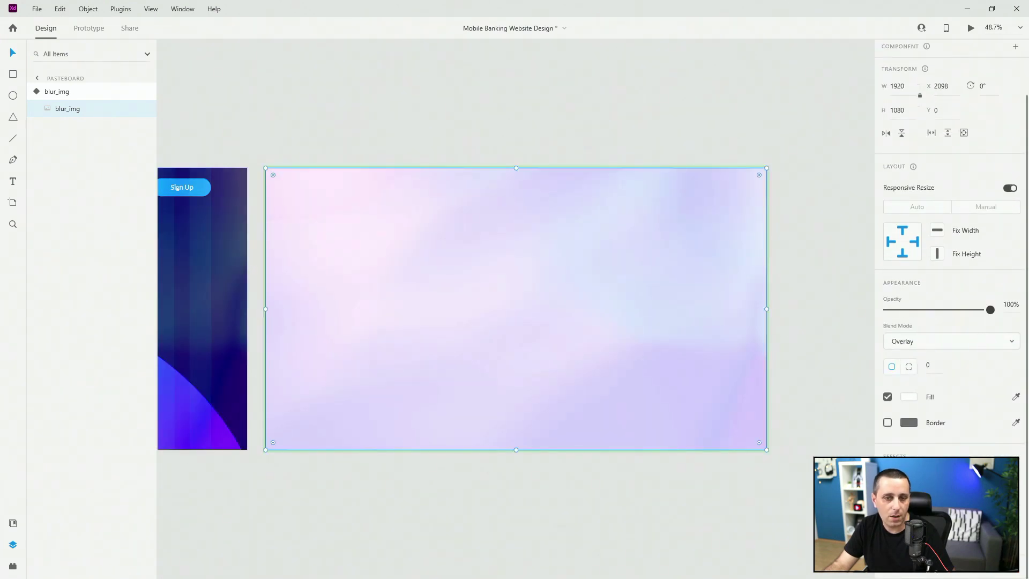
pyautogui.hotkey('ctrl', 'z')
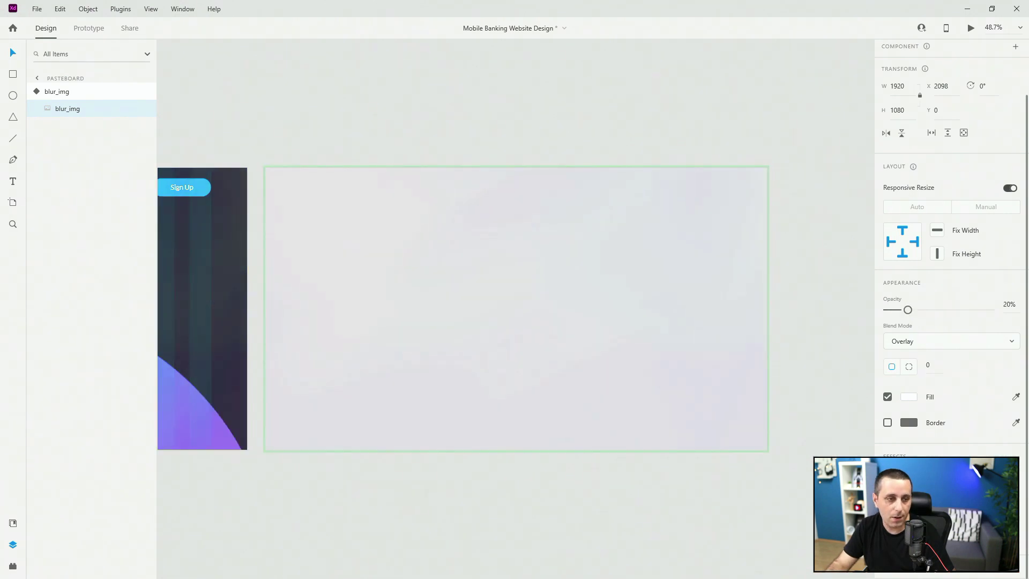
# Delete the main blur_img component from the pasteboard and return to its instance on the Mobile Banking Website artboard
pyautogui.click(38, 80)
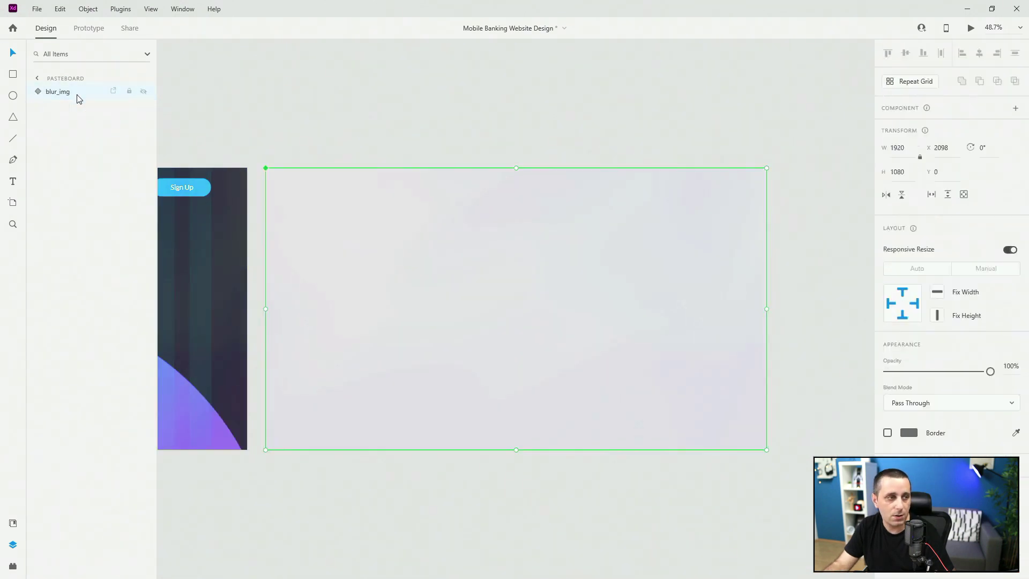
pyautogui.press('Delete')
pyautogui.click(107, 97)
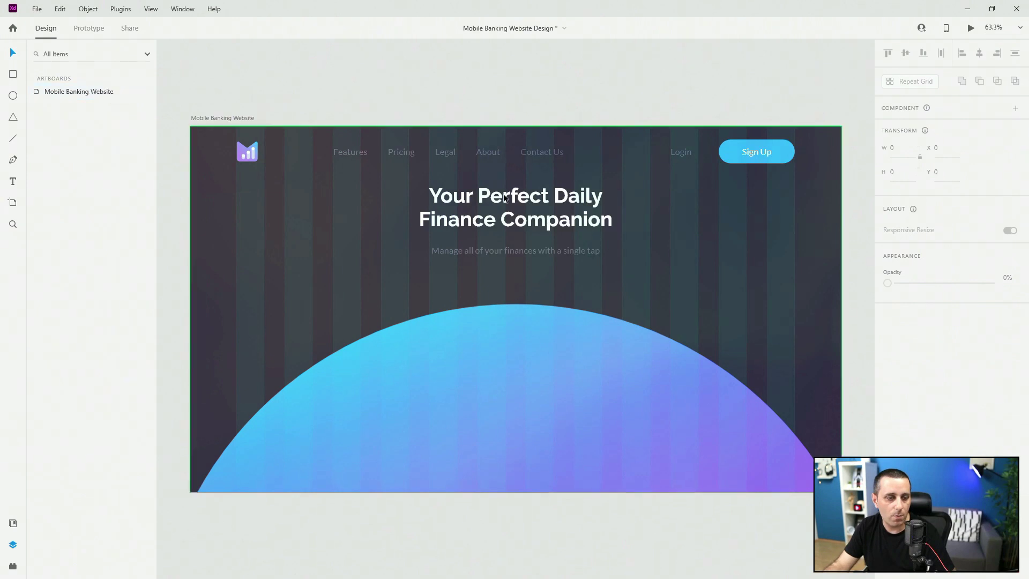
pyautogui.hotkey('ctrl', 'z')
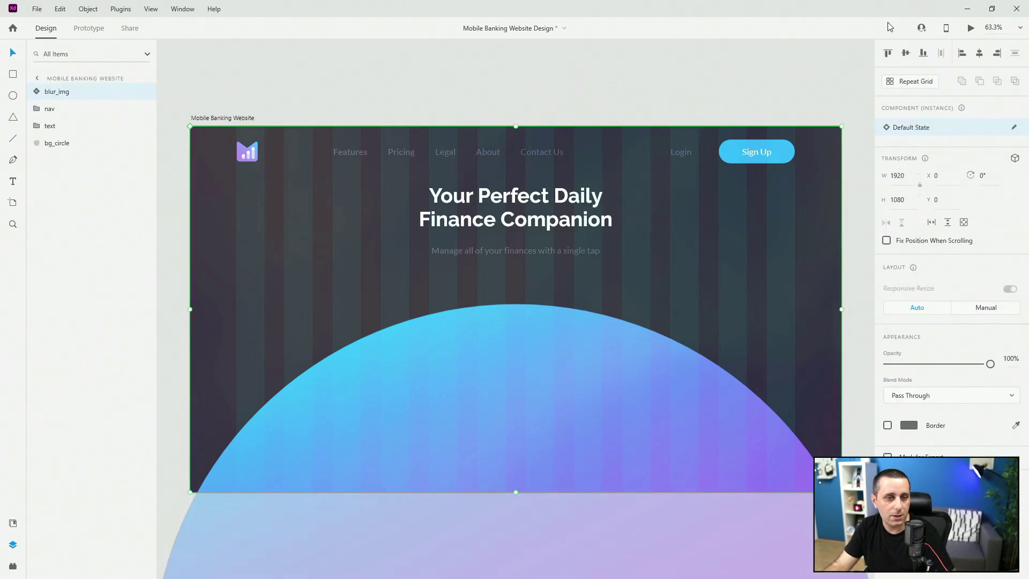
# Preview the page to examine the blur overlay and the Sign Up button's hover state, and close the preview
pyautogui.click(970, 28)
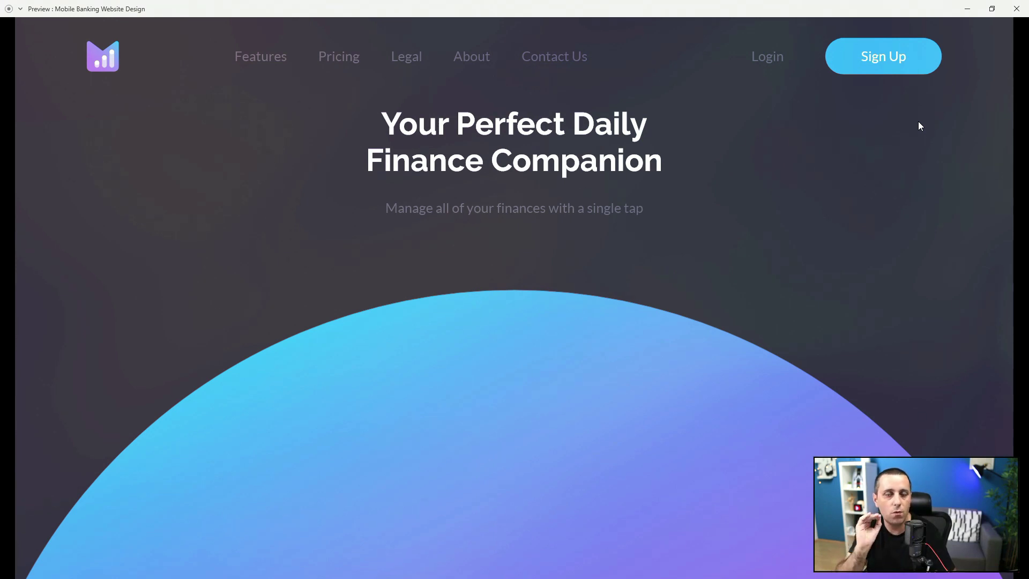
pyautogui.click(1016, 9)
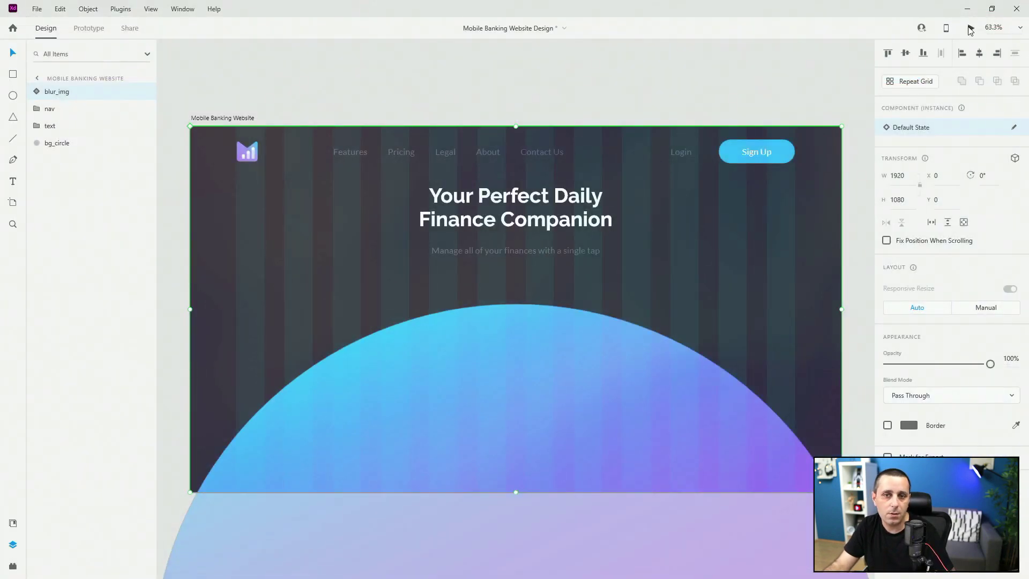
pyautogui.click(970, 29)
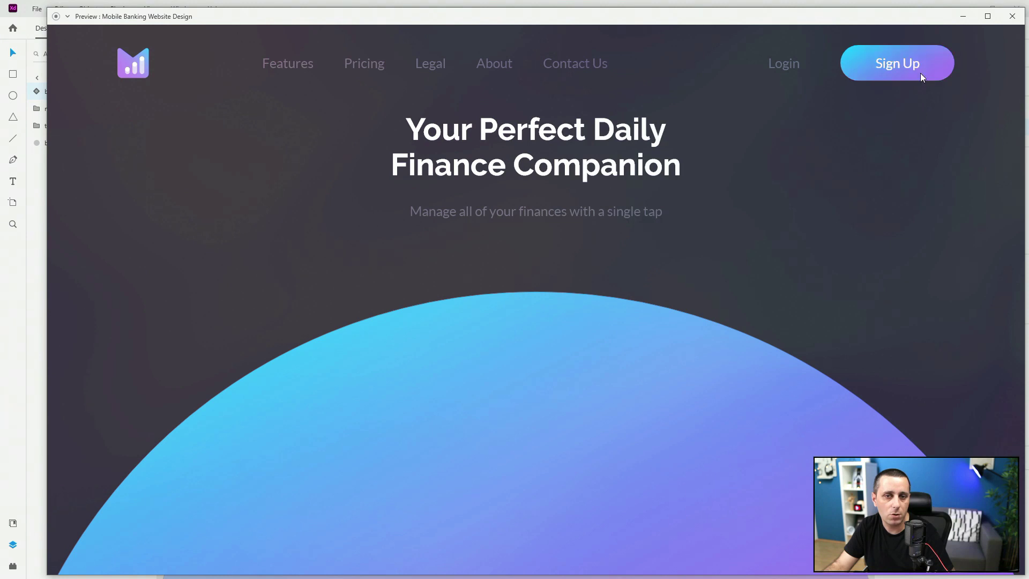
pyautogui.click(1011, 16)
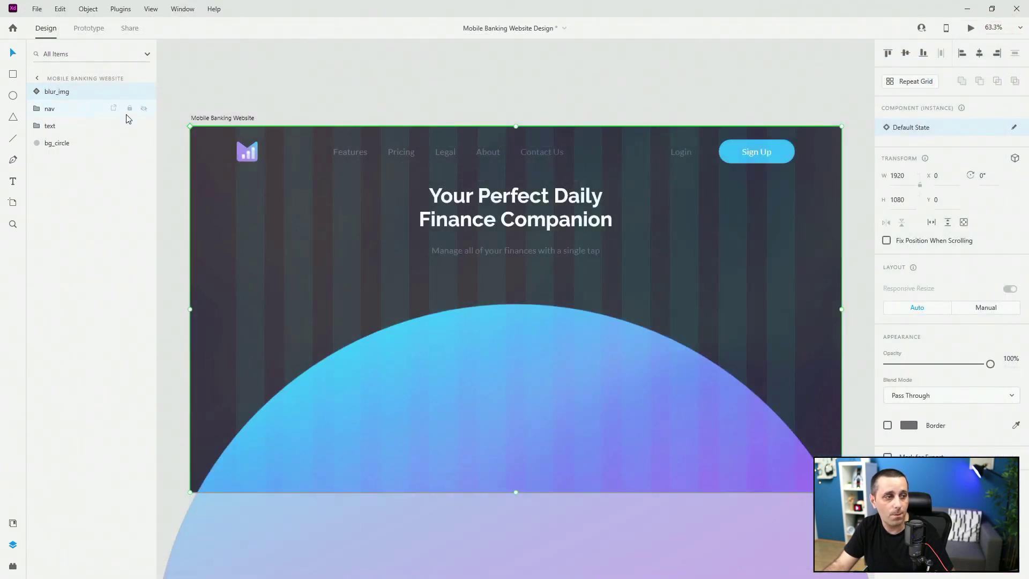
# Place the blur_img layer at the bottom of the layer order, beneath bg_circle
pyautogui.moveTo(81, 96); pyautogui.dragTo(84, 173)
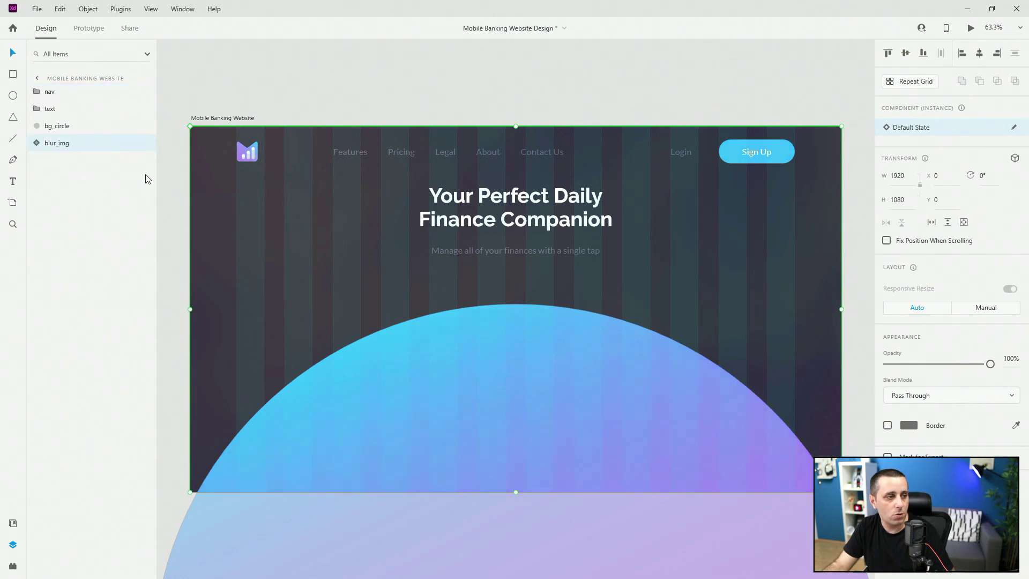
# Place the hand component over the gradient circle and centre it horizontally on the artboard, at about Y 442
pyautogui.click(12, 523)
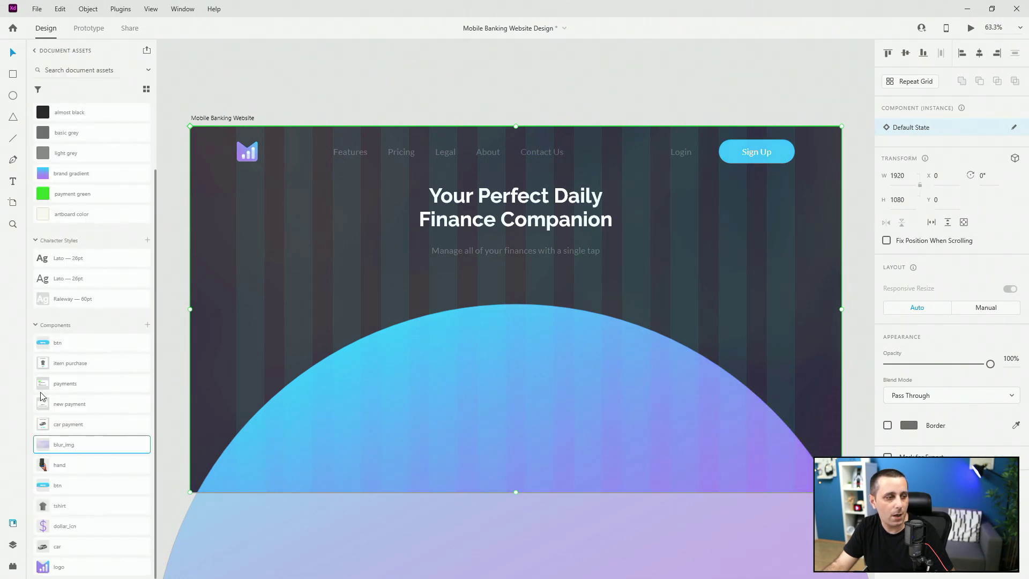
pyautogui.moveTo(111, 465); pyautogui.dragTo(498, 315)
pyautogui.click(980, 53)
pyautogui.scroll(-2, 591, 241)
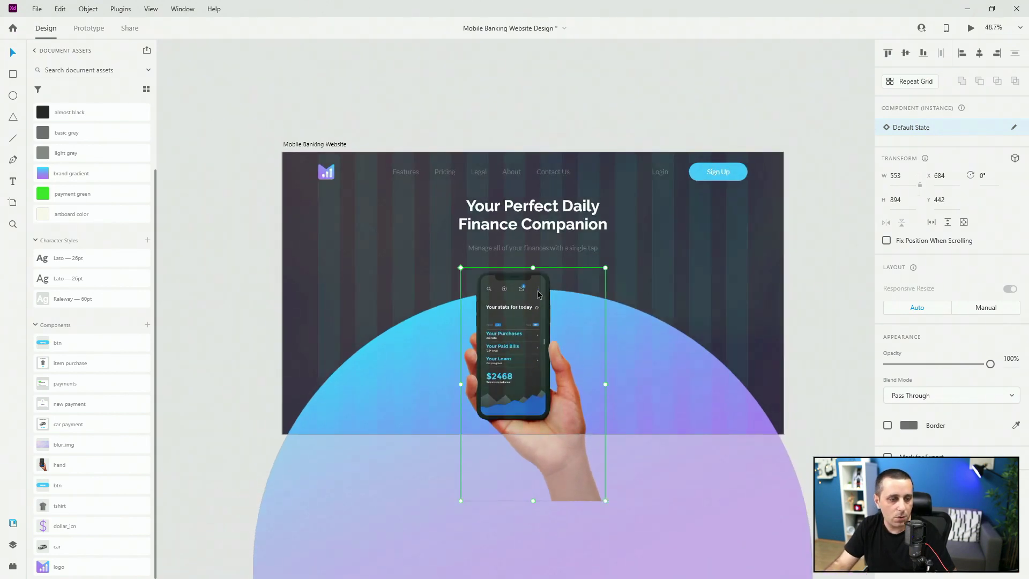
# Nudge the hand component right to X 755 so the phone sits centred under the headline, and check its distances to the artboard edges
pyautogui.hotkey('shift', 'Right')
pyautogui.hotkey('shift', 'Right')
pyautogui.hotkey('shift', 'Right')
pyautogui.hotkey('shift', 'Right')
pyautogui.hotkey('shift', 'Right')
pyautogui.hotkey('shift', 'Right')
pyautogui.hotkey('shift', 'Right')
pyautogui.hotkey('shift', 'Right')
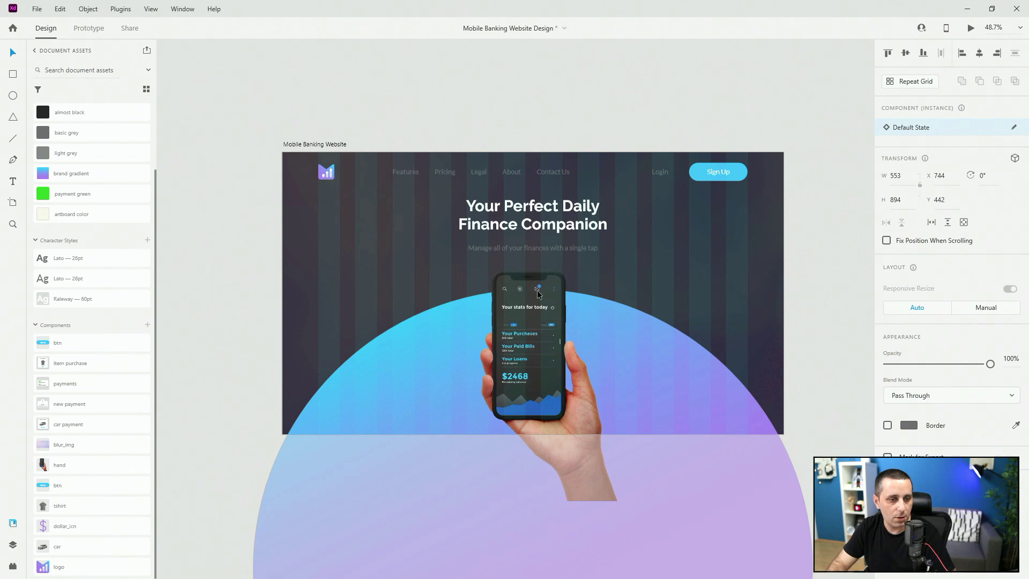
pyautogui.press('Left')
pyautogui.press('Left')
pyautogui.press('Left')
pyautogui.press('Left')
pyautogui.press('Left')
pyautogui.press('Left')
pyautogui.press('Left')
pyautogui.press('Left')
pyautogui.press('Left')
pyautogui.press('Left')
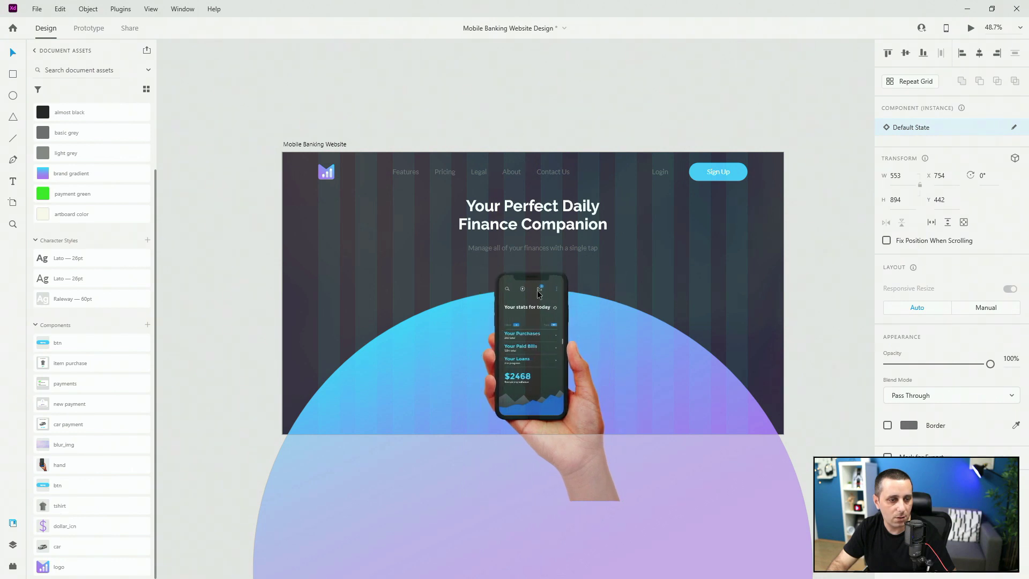
pyautogui.press('Right')
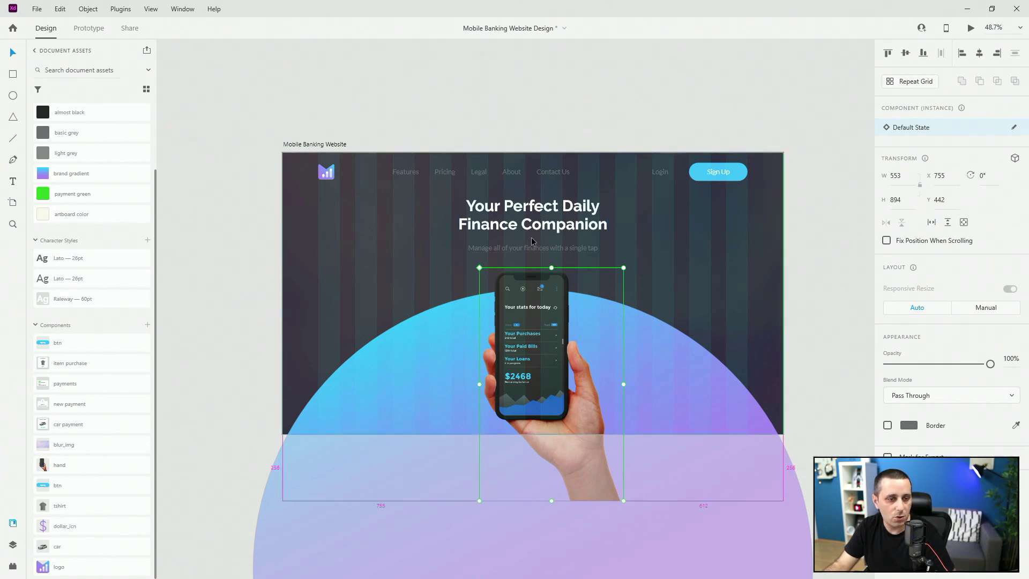
pyautogui.press('alt')
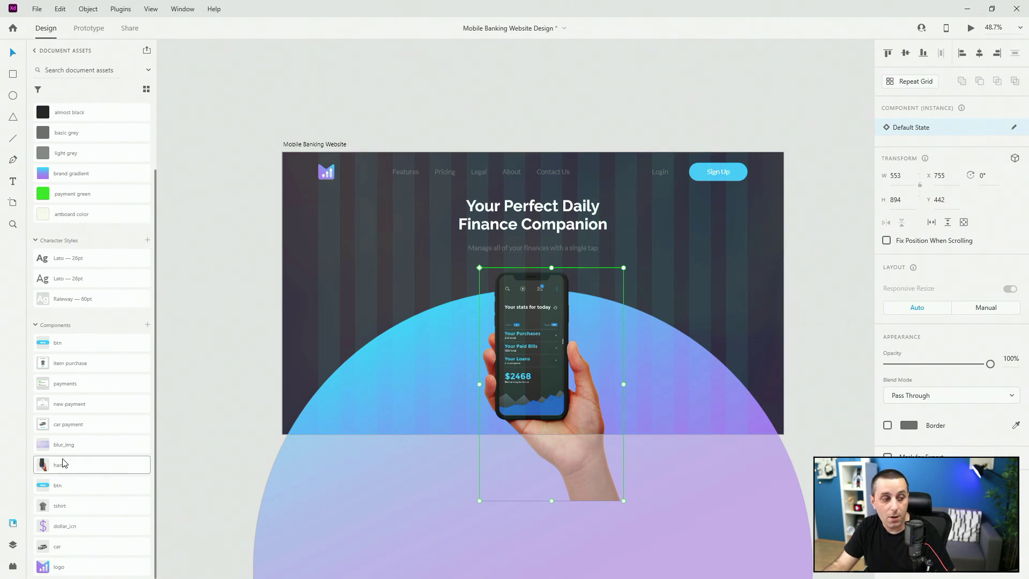
# Delete the duplicate btn component from the document assets, and place the hand layer directly beneath the text group
pyautogui.rightClick(81, 489)
pyautogui.click(104, 547)
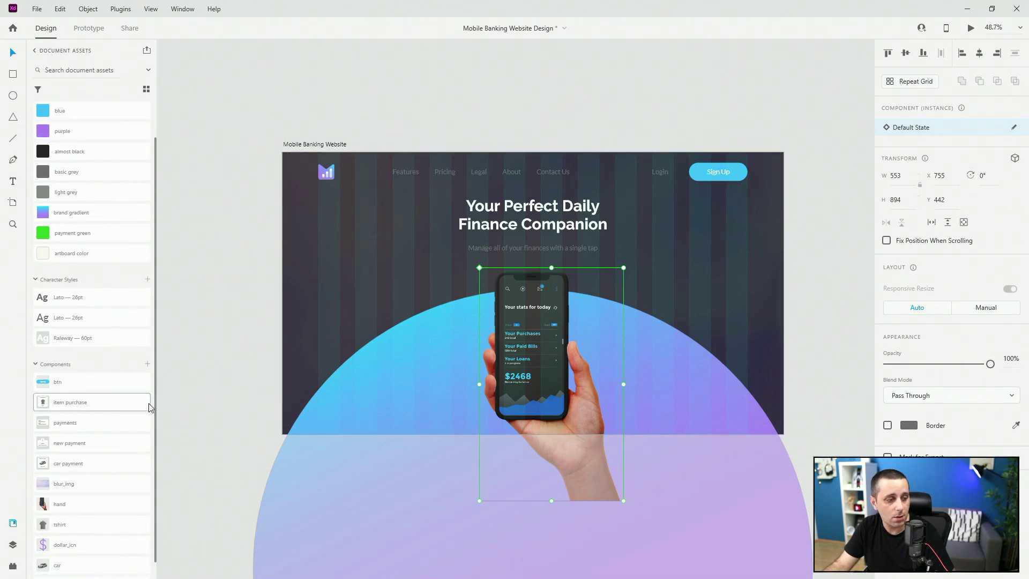
pyautogui.click(17, 543)
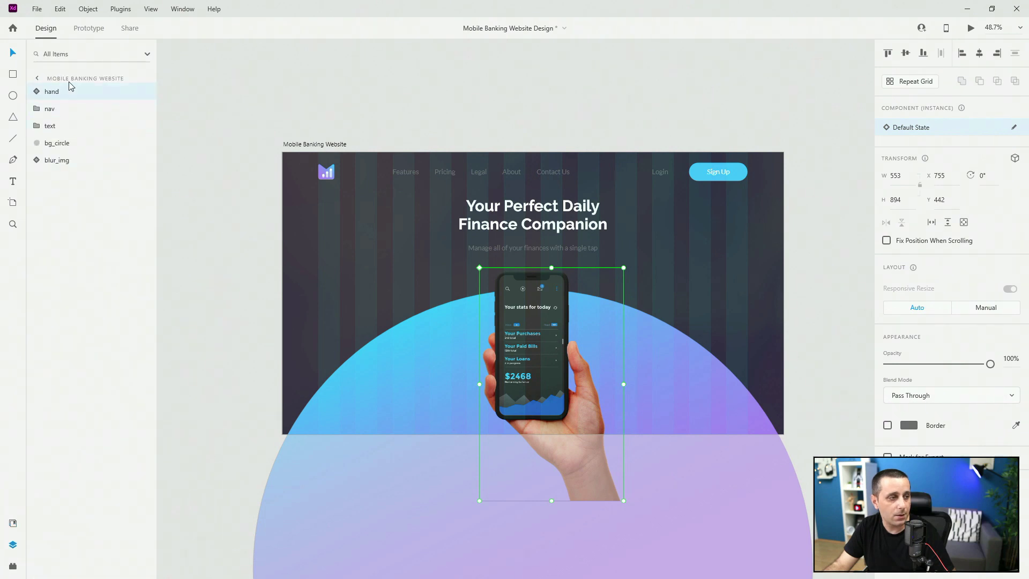
pyautogui.moveTo(70, 86); pyautogui.dragTo(69, 135)
# Place the car payment and new payment cards left of the phone, payments right of it, and item purchase below payments at about X 1453, Y 575
pyautogui.click(18, 524)
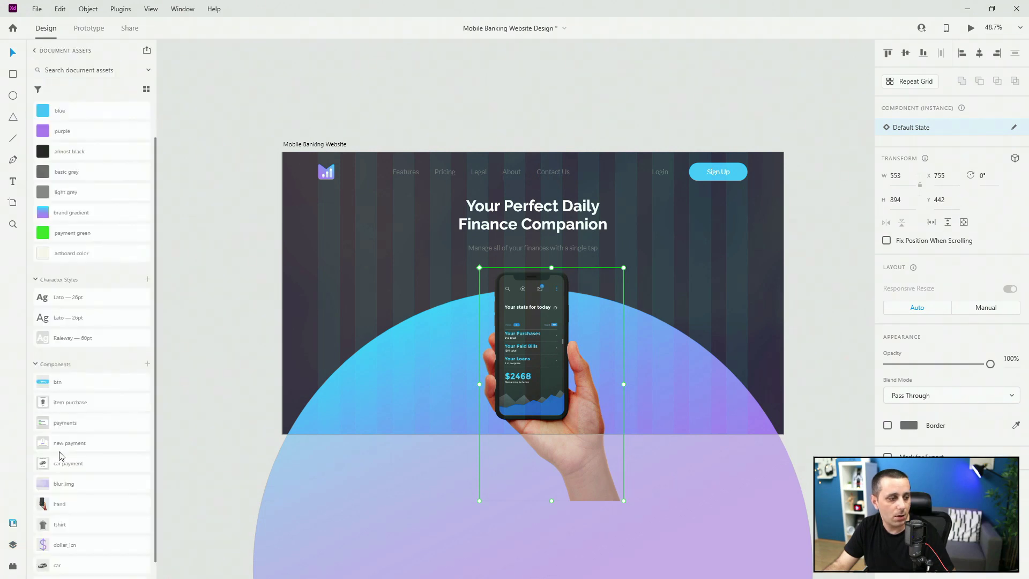
pyautogui.moveTo(90, 390); pyautogui.dragTo(693, 305)
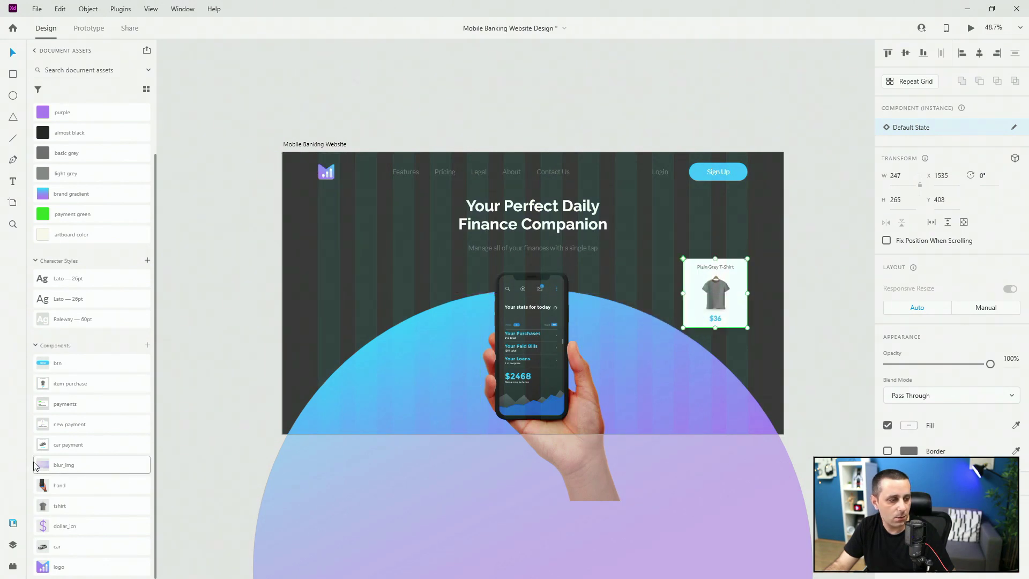
pyautogui.moveTo(45, 445); pyautogui.dragTo(371, 267)
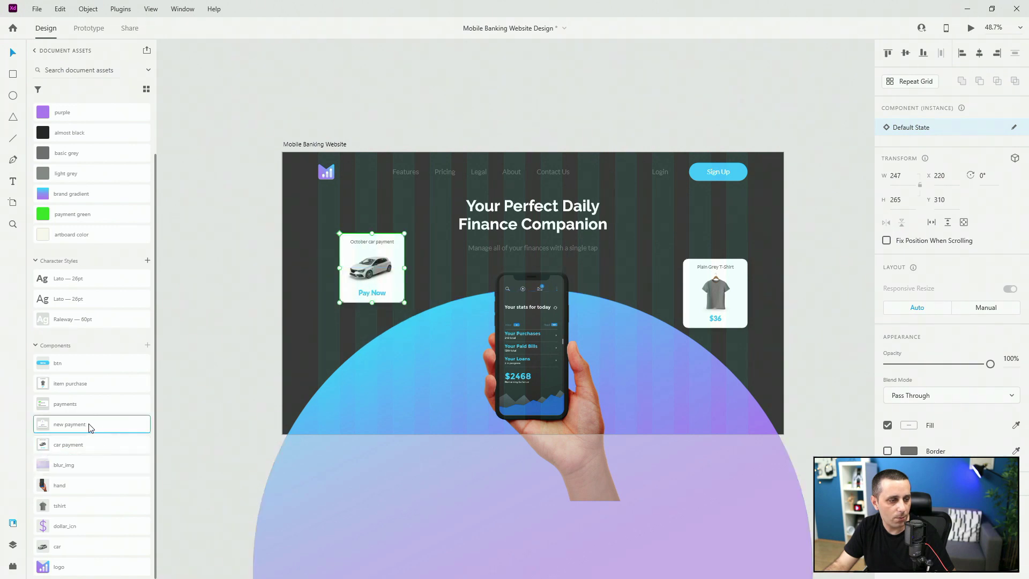
pyautogui.moveTo(91, 428); pyautogui.dragTo(304, 382)
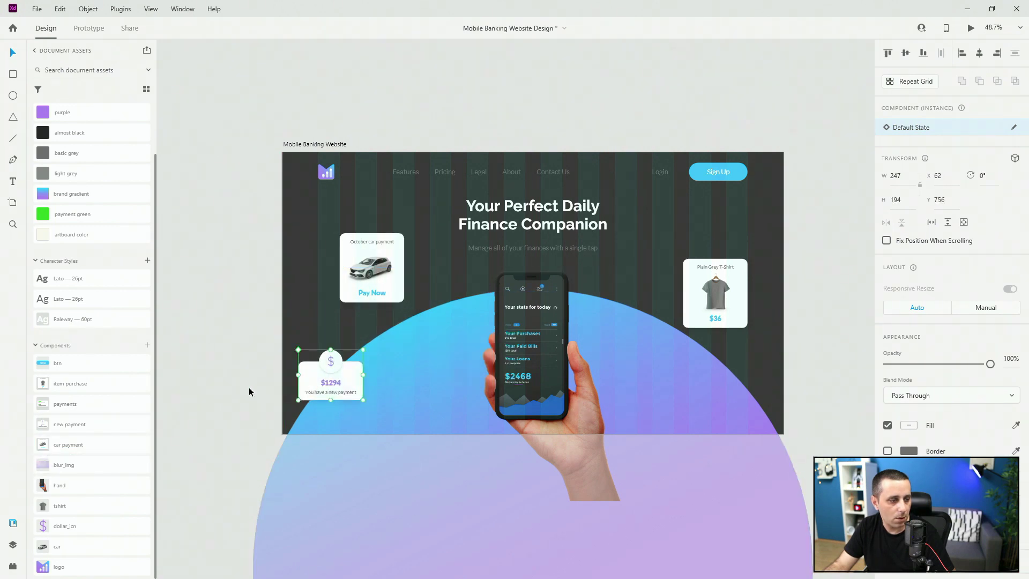
pyautogui.moveTo(78, 408); pyautogui.dragTo(31, 433)
pyautogui.moveTo(403, 299); pyautogui.dragTo(690, 329)
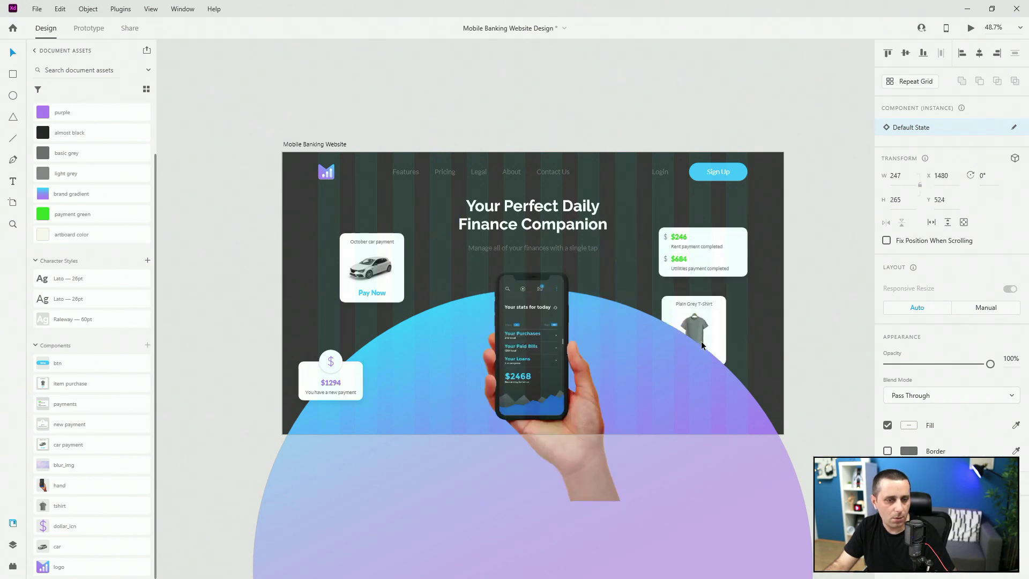
# Reorder the layers so payments, new payment, car payment and item purchase sit beneath the text group and above hand
pyautogui.click(13, 544)
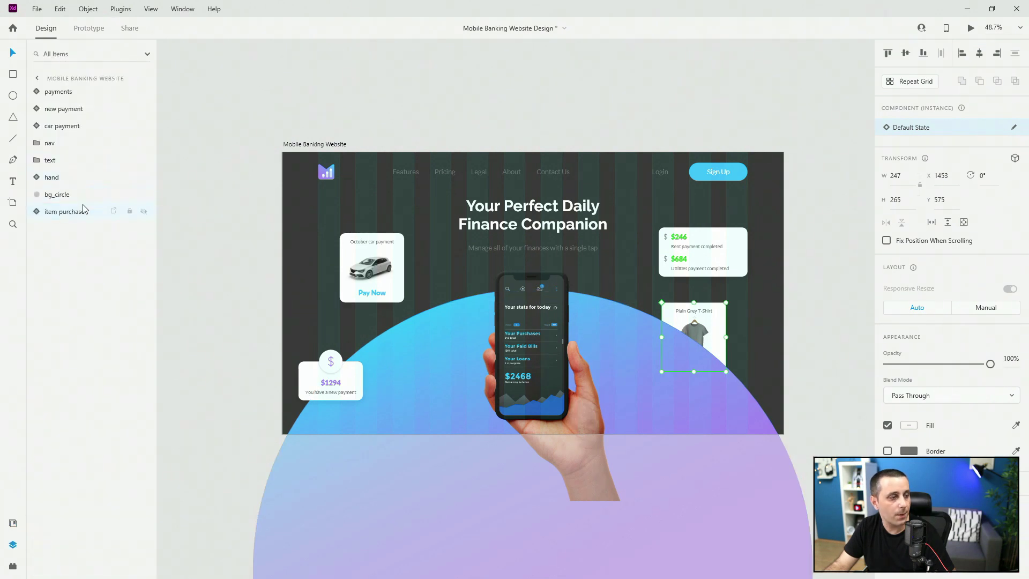
pyautogui.moveTo(80, 210); pyautogui.dragTo(84, 178)
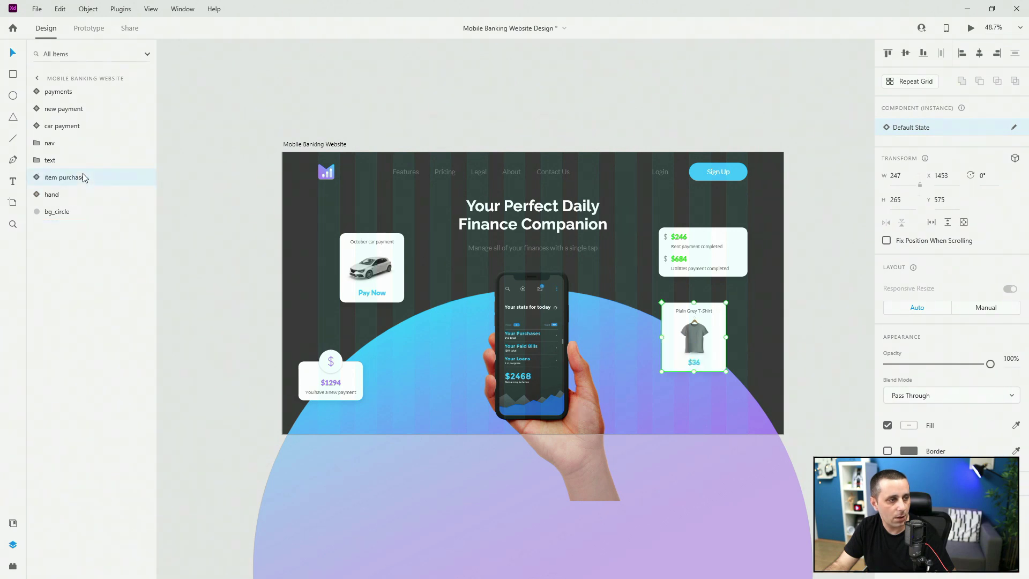
pyautogui.click(80, 126)
pyautogui.keyDown('shift'); pyautogui.click(86, 92); pyautogui.keyUp('shift')
pyautogui.moveTo(85, 92); pyautogui.dragTo(81, 169)
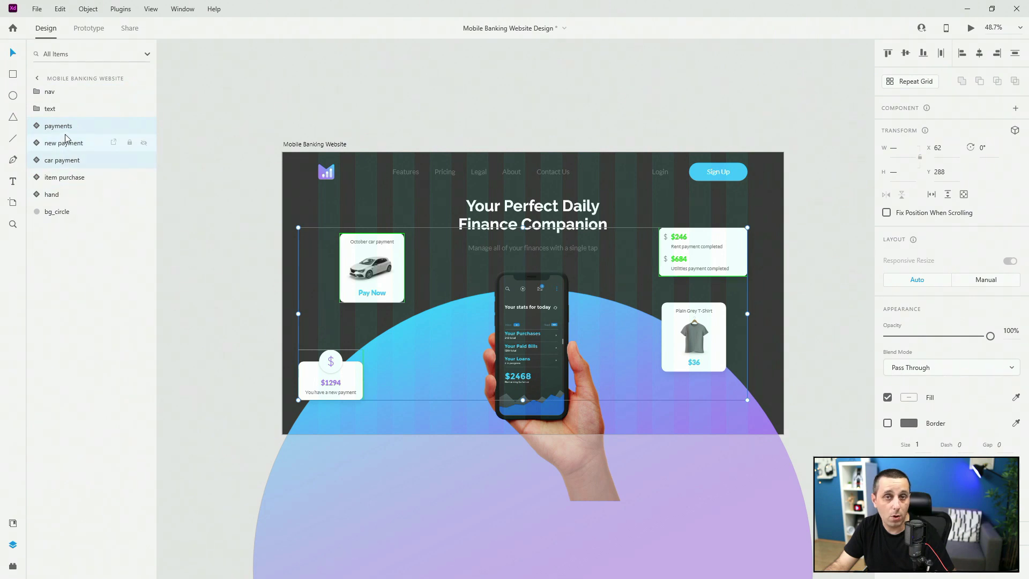
pyautogui.press('Escape')
# Reposition the two cards left of the phone, with car payment at about X 280, Y 231 and new payment shifted inward below it
pyautogui.click(373, 260)
pyautogui.scroll(2, 372, 260)
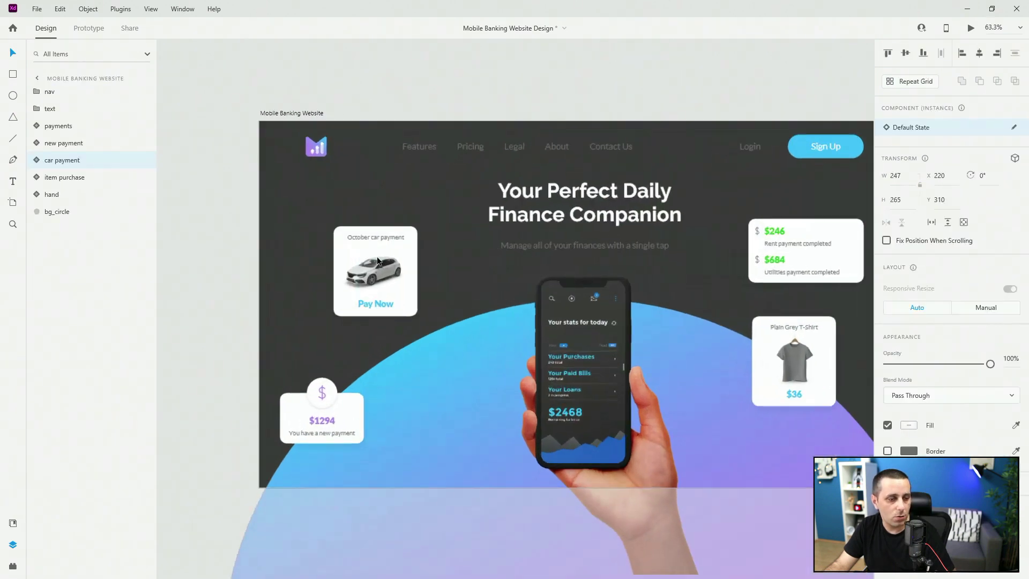
pyautogui.hotkey('ctrl', 'shift', "'")
pyautogui.moveTo(377, 260); pyautogui.dragTo(378, 224)
pyautogui.click(337, 393)
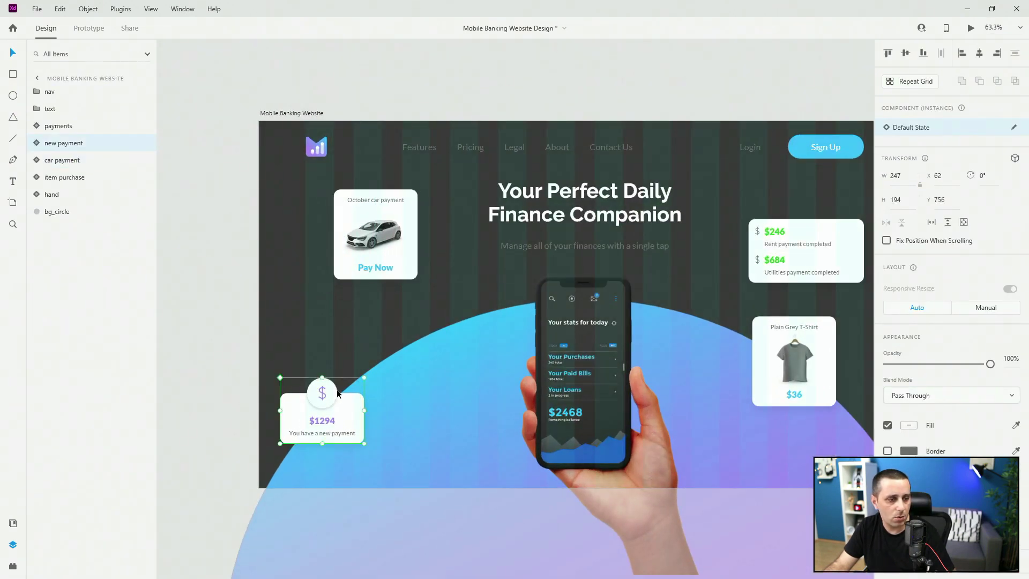
pyautogui.moveTo(337, 393); pyautogui.dragTo(362, 391)
pyautogui.moveTo(389, 254); pyautogui.dragTo(356, 259)
pyautogui.moveTo(359, 260); pyautogui.dragTo(416, 263)
pyautogui.hscroll(5, 514, 106)
pyautogui.scroll(-1, 514, 105)
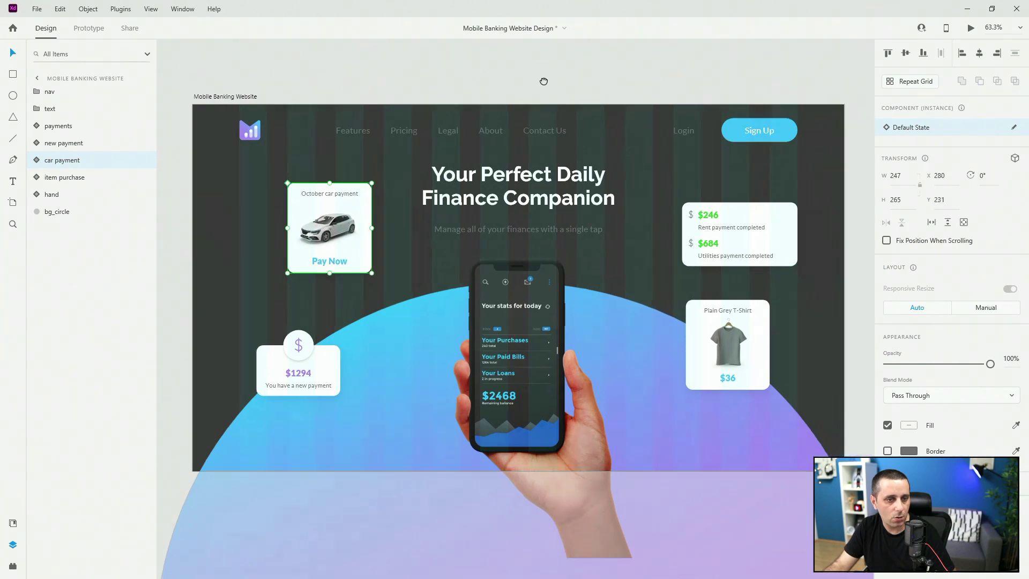
# Reposition the two cards right of the phone, with payments at about X 1498, Y 276 and item purchase closer to the hand below it
pyautogui.click(688, 325)
pyautogui.moveTo(689, 326); pyautogui.dragTo(669, 348)
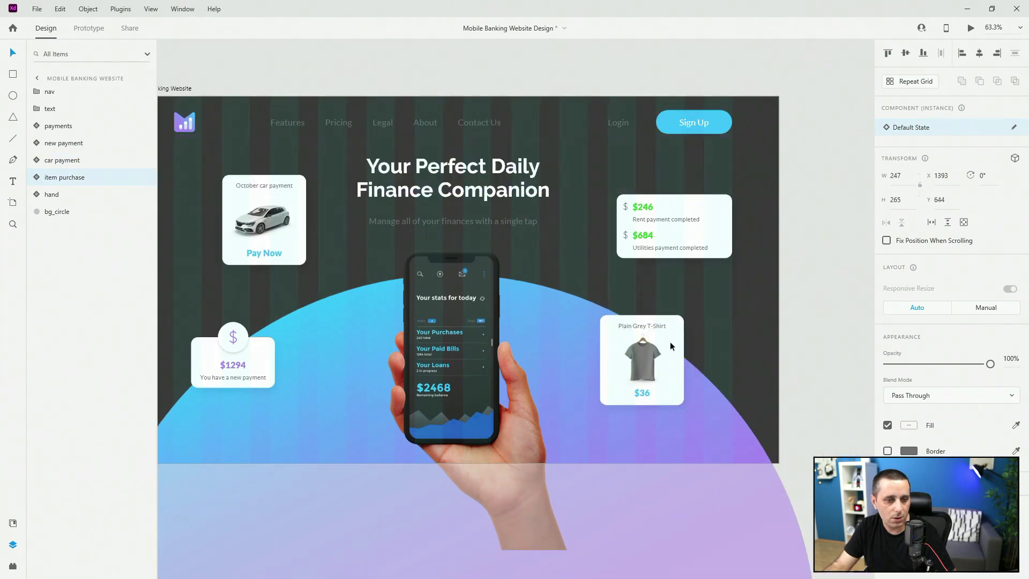
pyautogui.moveTo(674, 227); pyautogui.dragTo(693, 234)
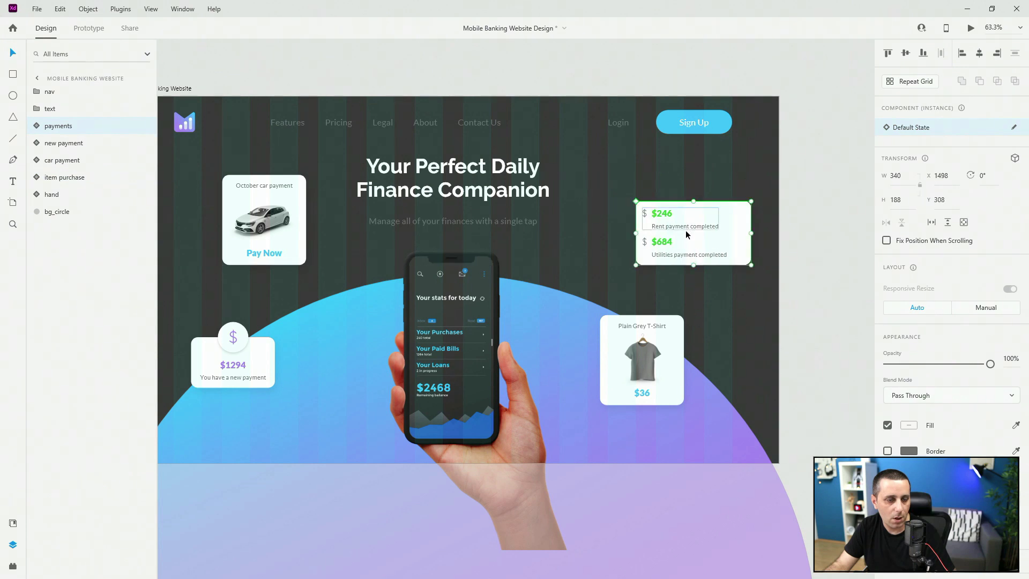
pyautogui.moveTo(645, 355); pyautogui.dragTo(626, 333)
pyautogui.moveTo(713, 225)
pyautogui.mouseDown()
pyautogui.moveTo(709, 206)
pyautogui.moveTo(707, 221)
pyautogui.mouseUp()
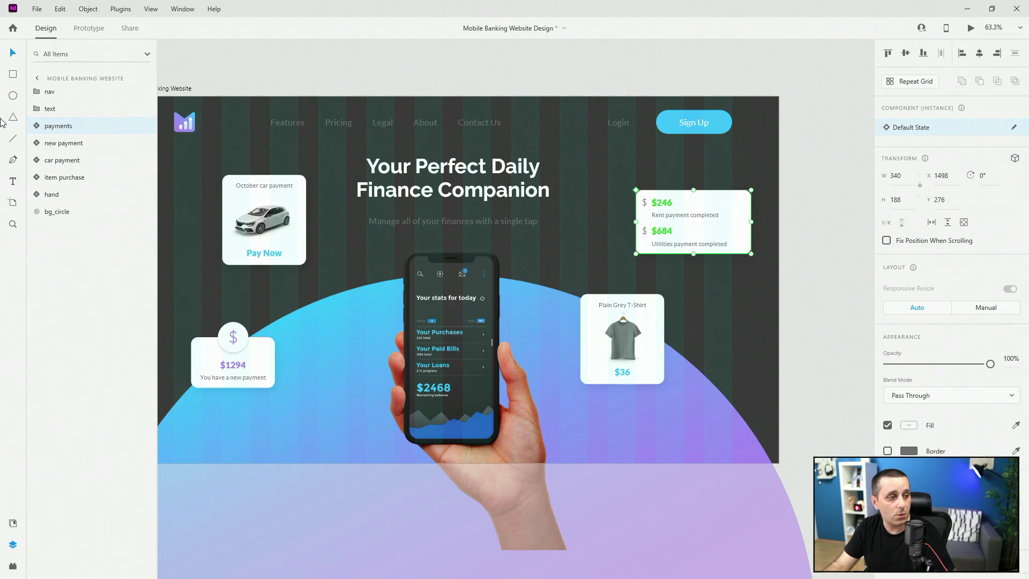
# Draw a circle about 398 px wide over the car payment card at about X 138, Y 165, and name its layer blur_circle
pyautogui.click(59, 211)
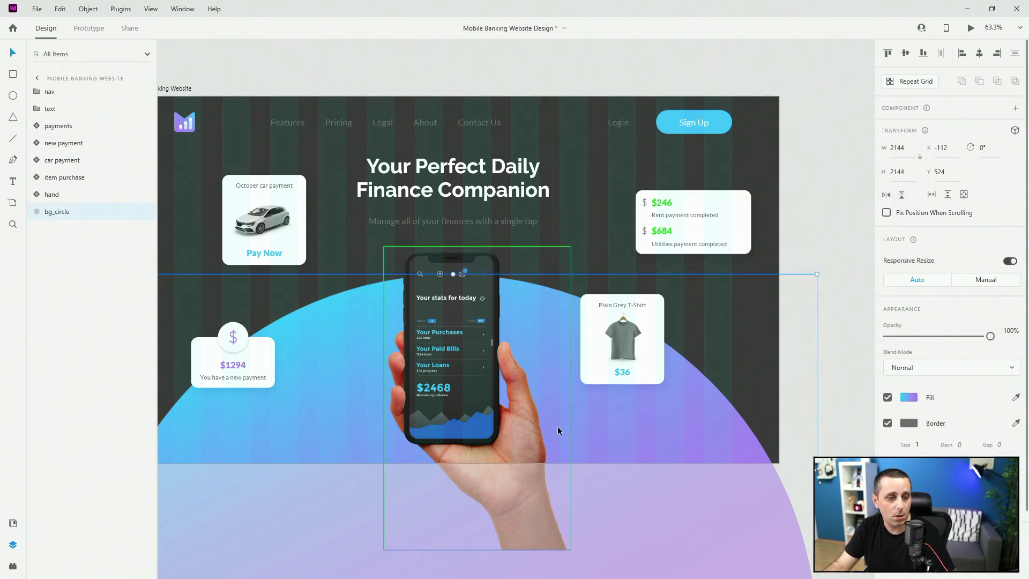
pyautogui.click(13, 95)
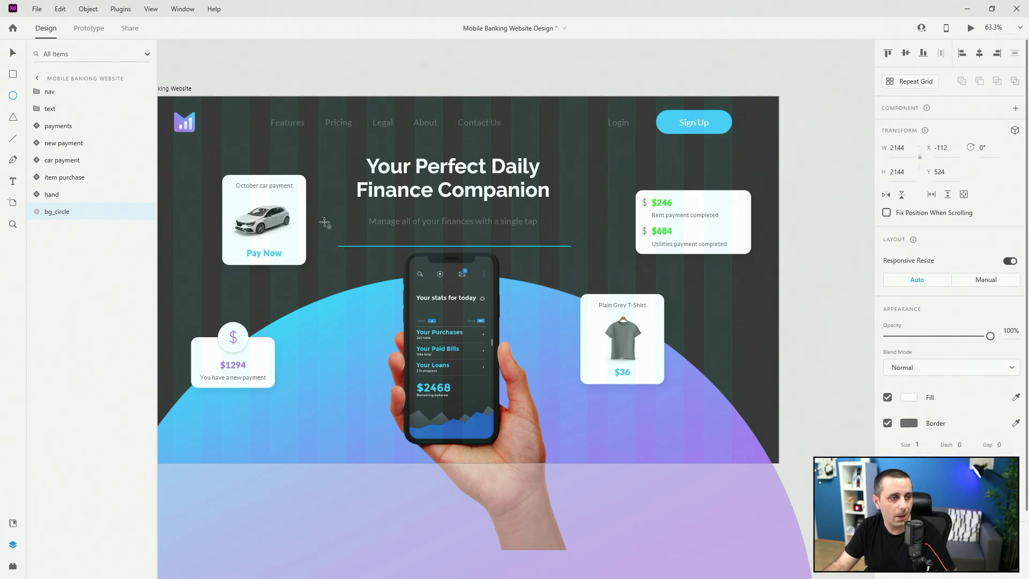
pyautogui.moveTo(338, 244); pyautogui.dragTo(270, 178)
pyautogui.moveTo(349, 237); pyautogui.dragTo(253, 210)
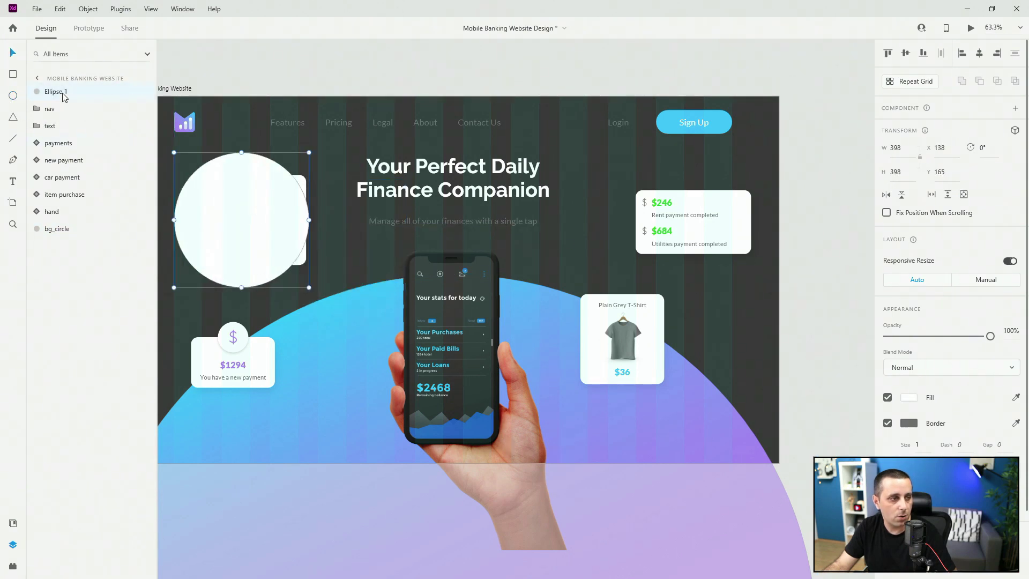
pyautogui.doubleClick(62, 93)
pyautogui.write('blur')
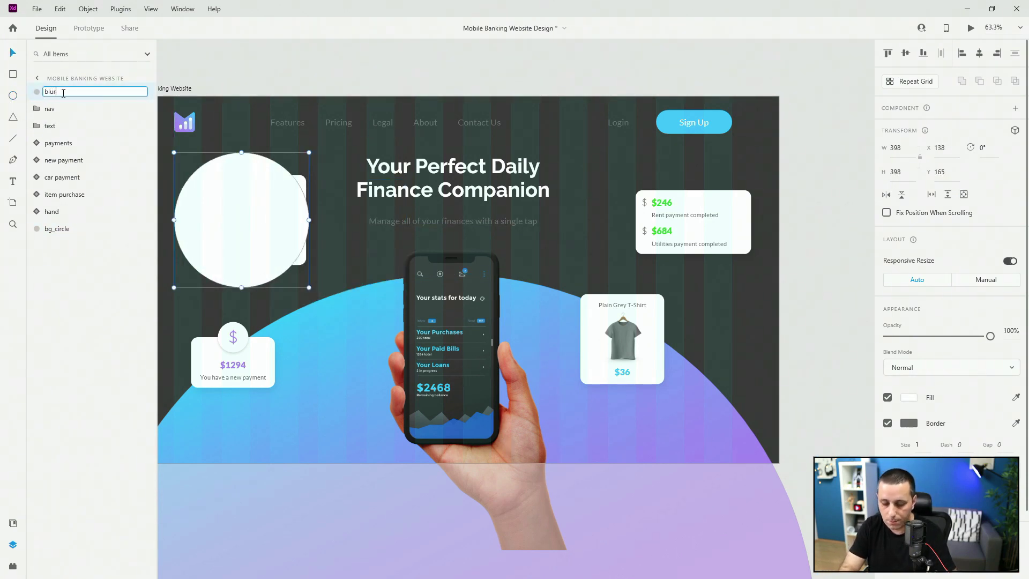
pyautogui.write('_circle')
pyautogui.press('Return')
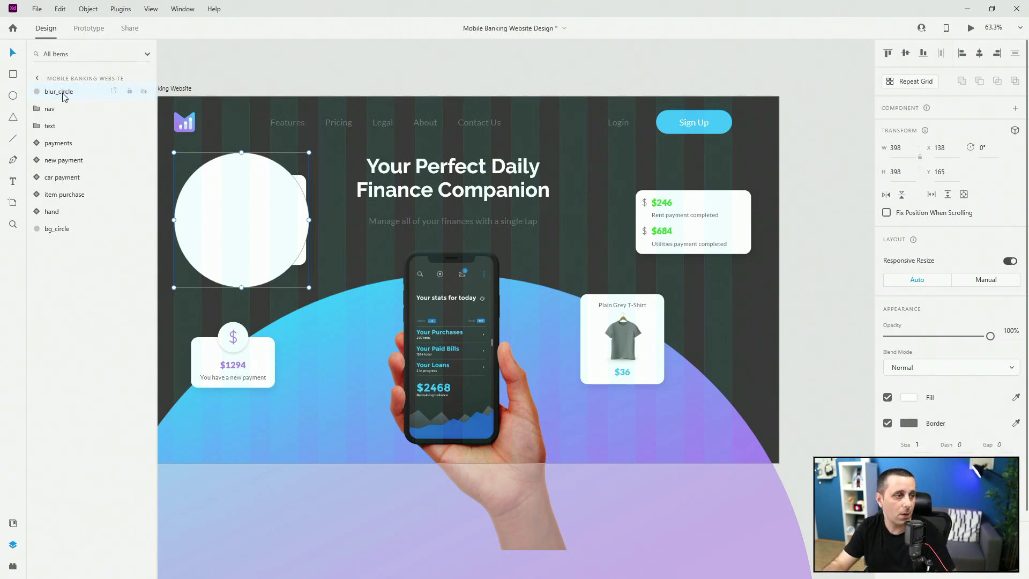
# Move the blur_circle layer directly beneath car payment so the circle sits behind that card
pyautogui.moveTo(62, 92); pyautogui.dragTo(64, 145)
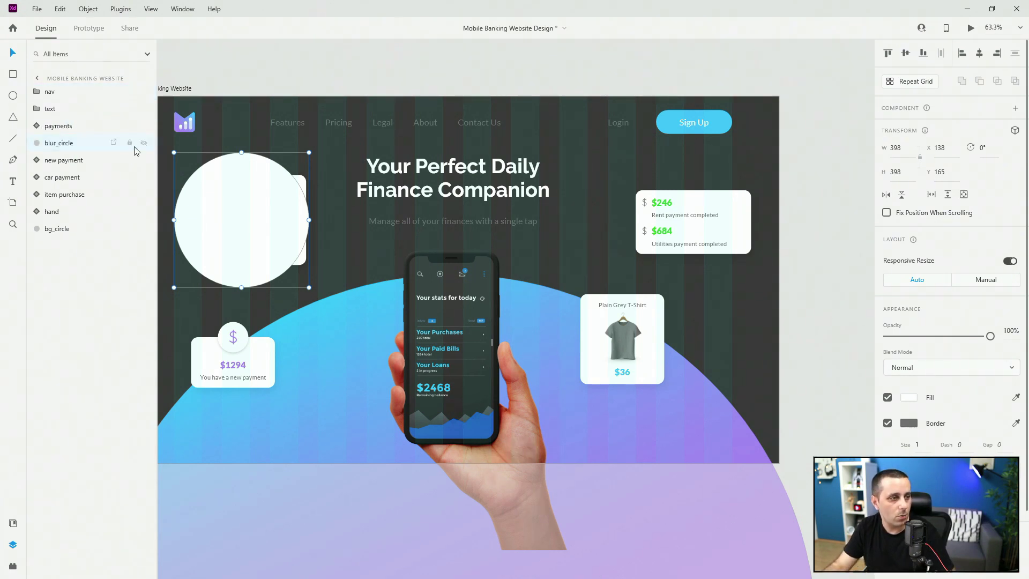
pyautogui.click(299, 181)
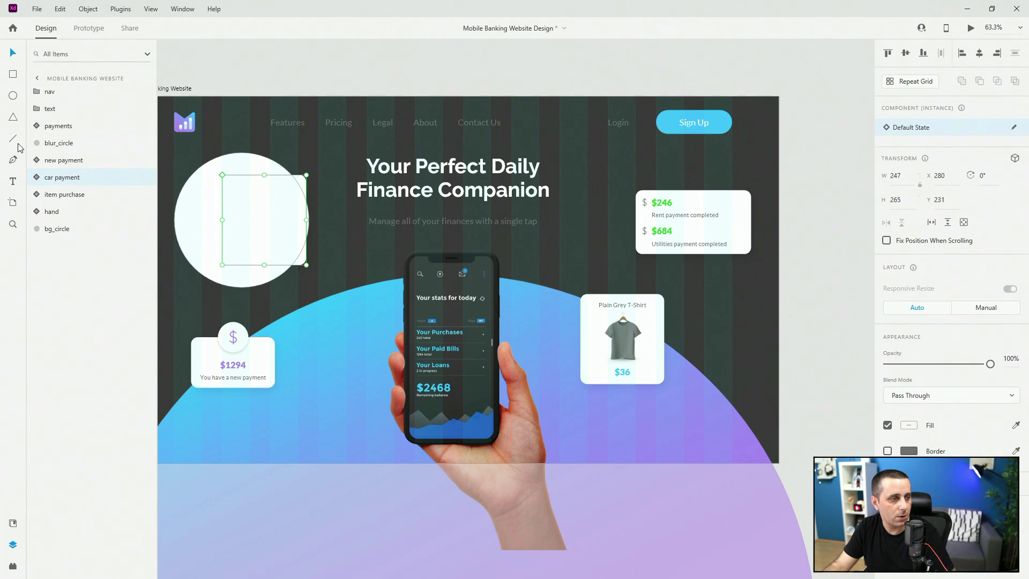
pyautogui.moveTo(64, 143); pyautogui.dragTo(64, 182)
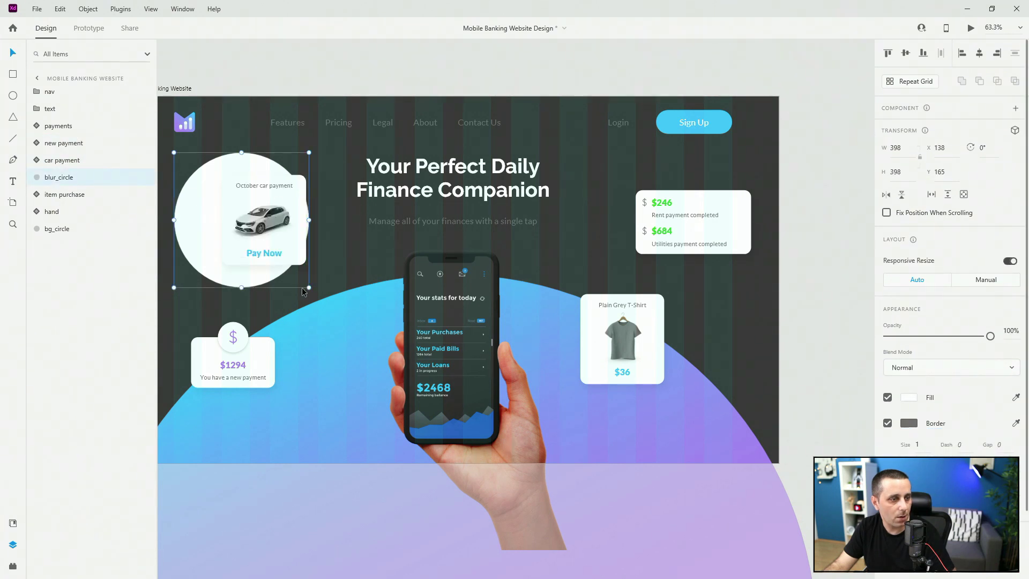
# Shrink blur_circle to about 250 px, place it behind the car card's upper-left corner at X 172, Y 170, and remove its border
pyautogui.moveTo(309, 286); pyautogui.dragTo(260, 262)
pyautogui.moveTo(187, 188)
pyautogui.mouseDown()
pyautogui.moveTo(202, 194)
pyautogui.moveTo(202, 186)
pyautogui.mouseUp()
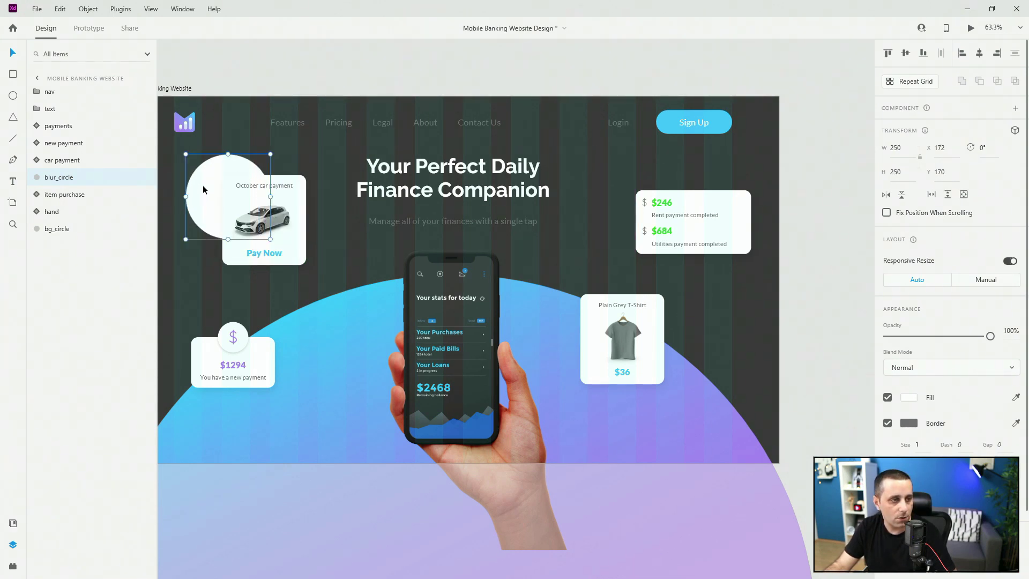
pyautogui.click(887, 423)
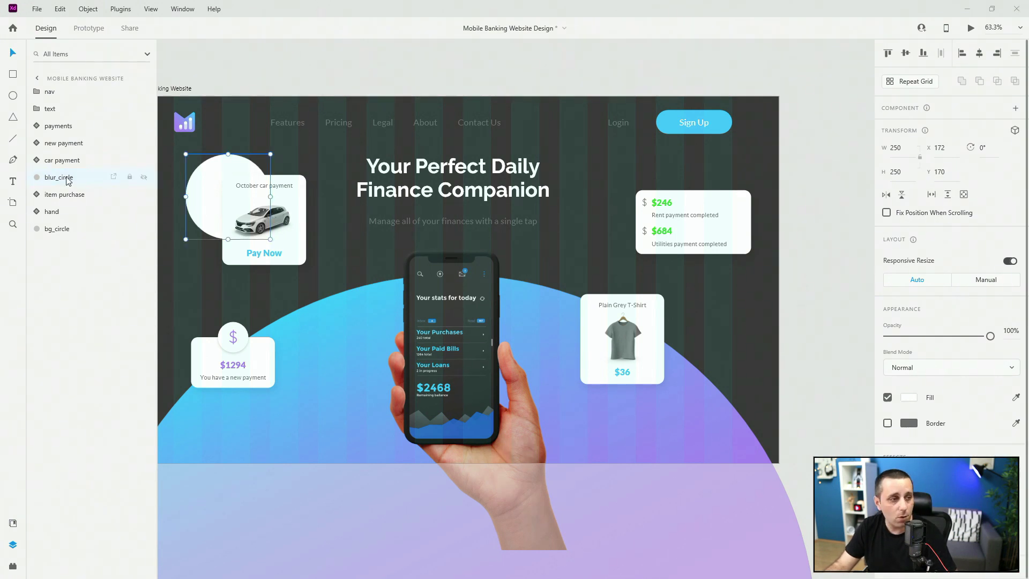
# Fill blur_circle with the brand gradient and tilt the gradient diagonally from its upper left to its lower right
pyautogui.click(13, 523)
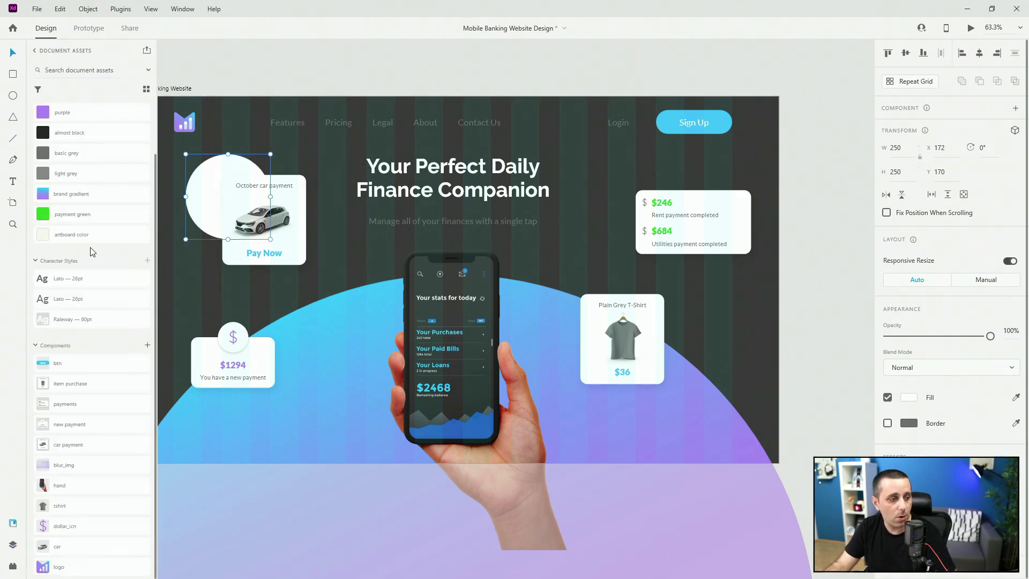
pyautogui.click(80, 194)
pyautogui.scroll(5, 198, 107)
pyautogui.moveTo(262, 50); pyautogui.dragTo(336, 39)
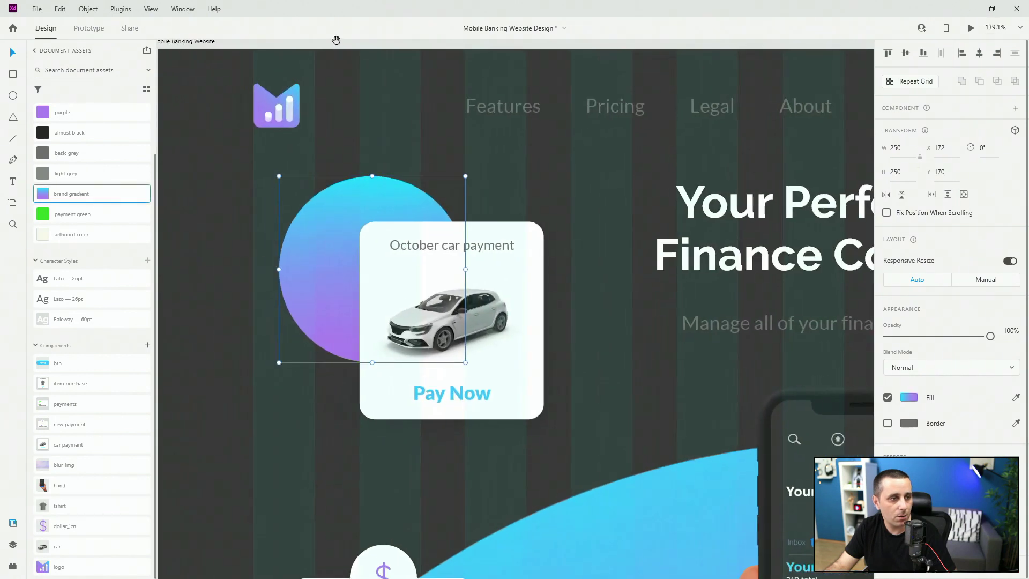
pyautogui.click(909, 397)
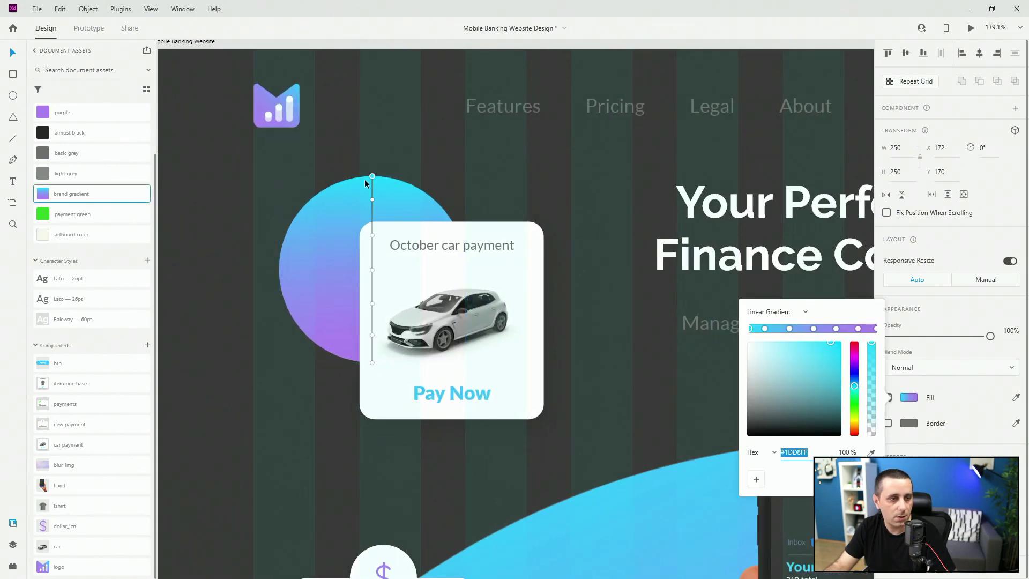
pyautogui.moveTo(371, 176); pyautogui.dragTo(320, 163)
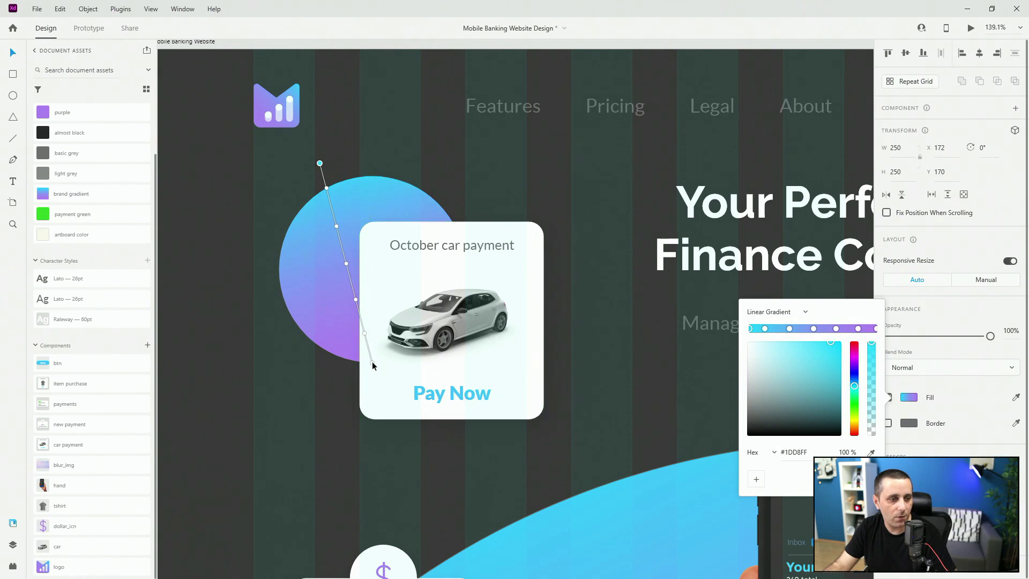
pyautogui.moveTo(374, 365); pyautogui.dragTo(409, 339)
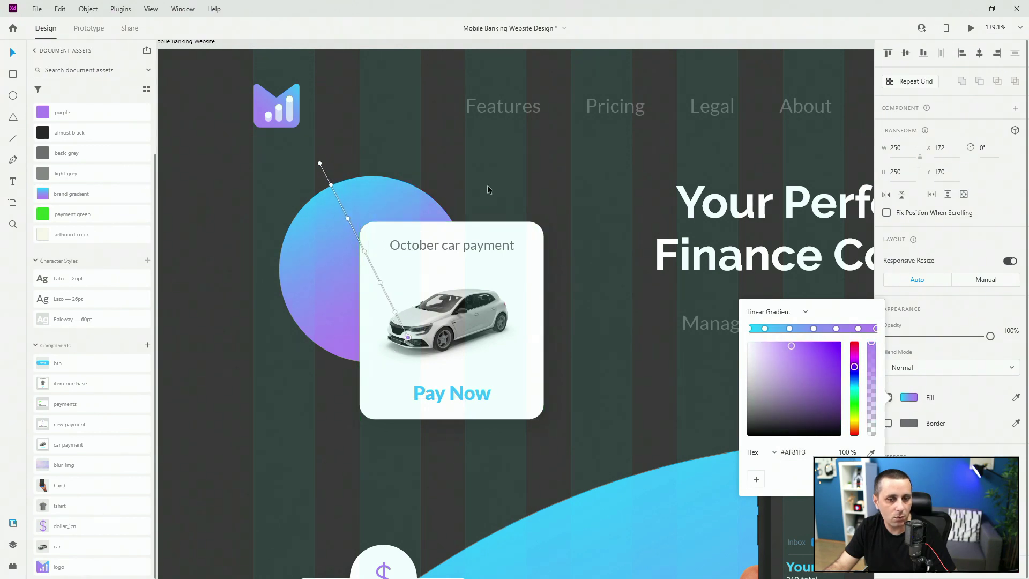
pyautogui.click(971, 396)
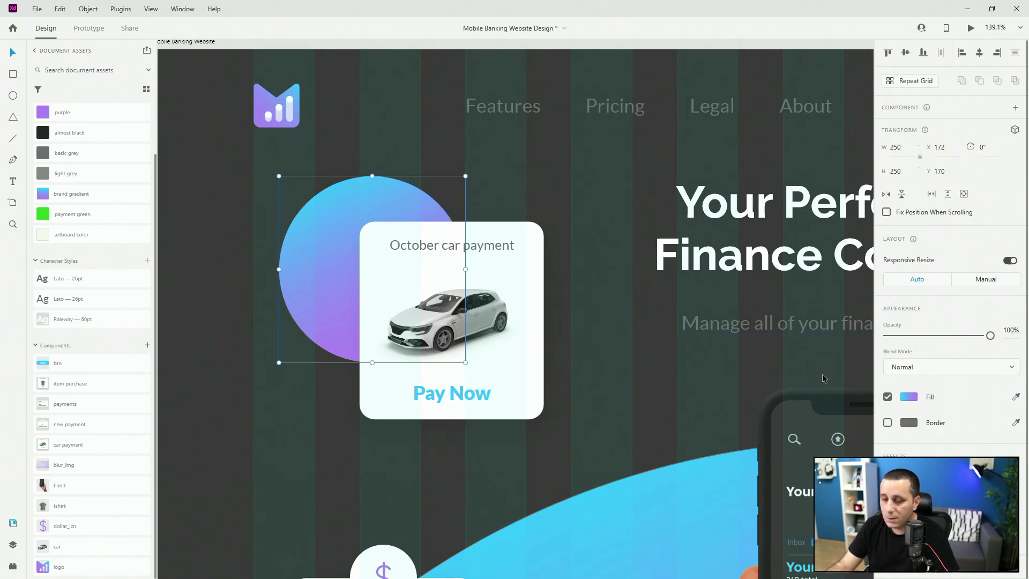
# Enable Background Blur on blur_circle and move the circle up to Y 151
pyautogui.click(887, 533)
pyautogui.scroll(-2, 952, 309)
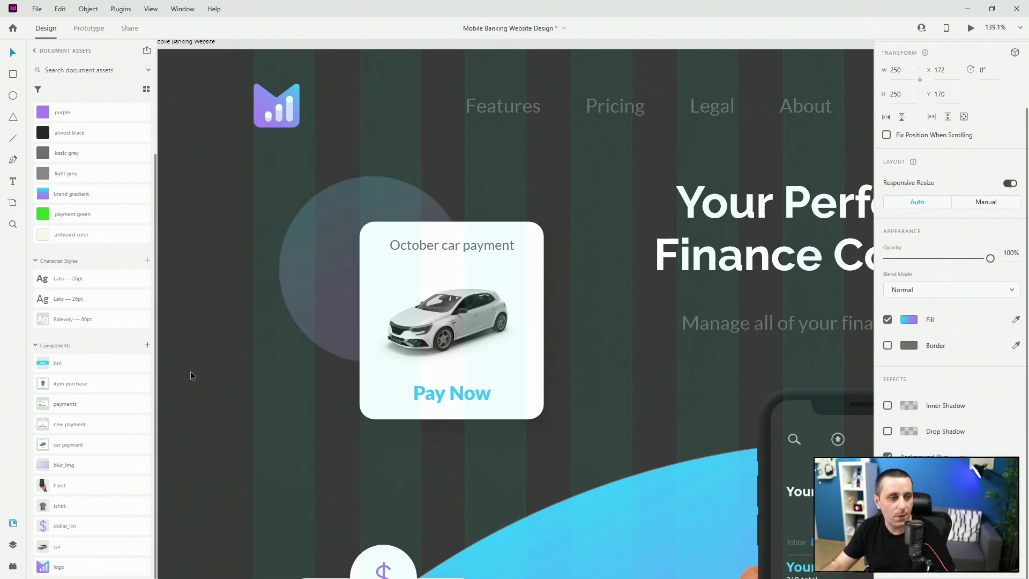
pyautogui.moveTo(342, 224); pyautogui.dragTo(343, 219)
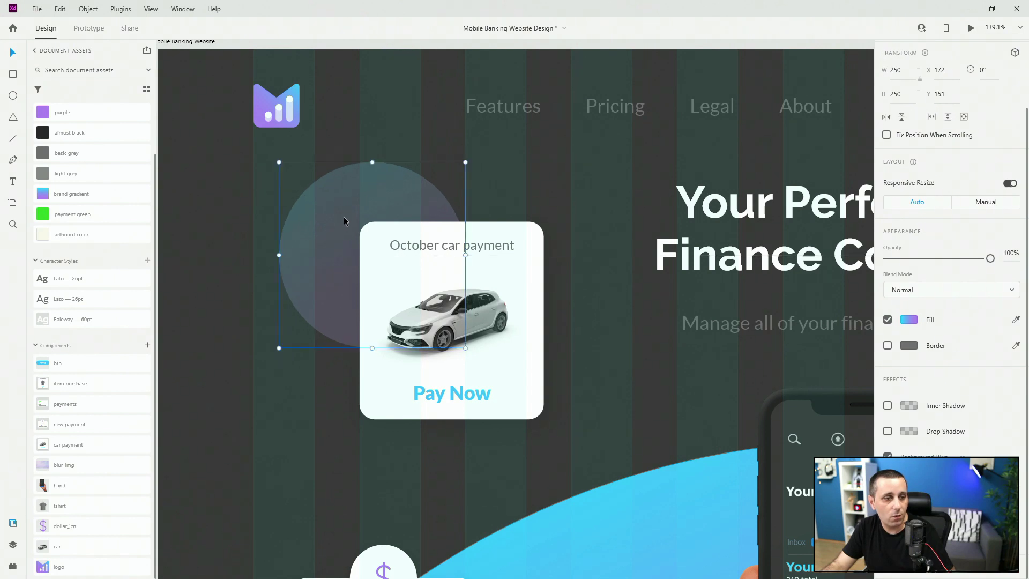
pyautogui.click(13, 544)
pyautogui.scroll(-6, 344, 130)
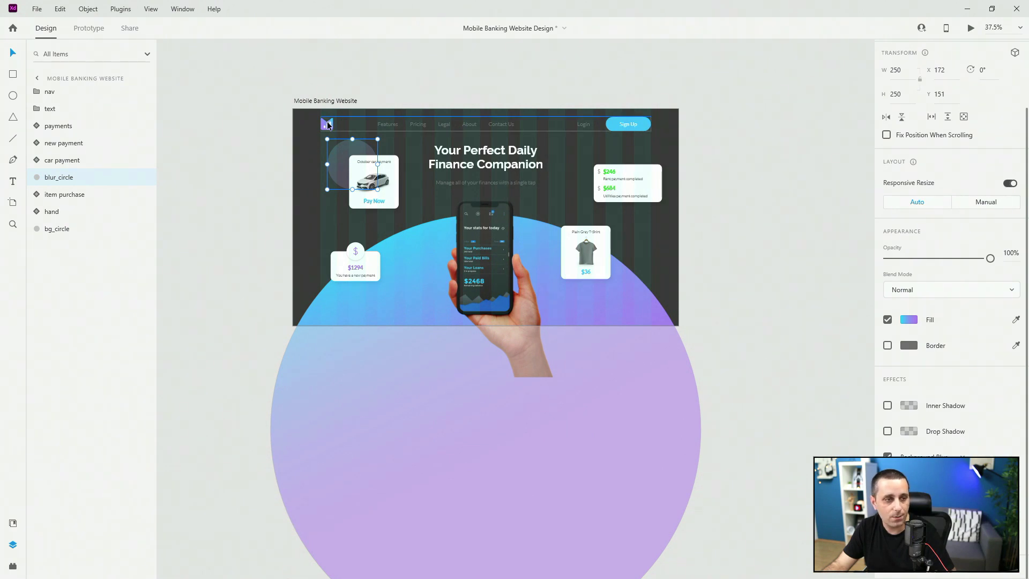
# Duplicate blur_circle over the payments card's lower-right corner at X 1640, Y 317, and move the copy's layer directly beneath item purchase
pyautogui.moveTo(358, 173); pyautogui.dragTo(663, 231)
pyautogui.scroll(5, 654, 162)
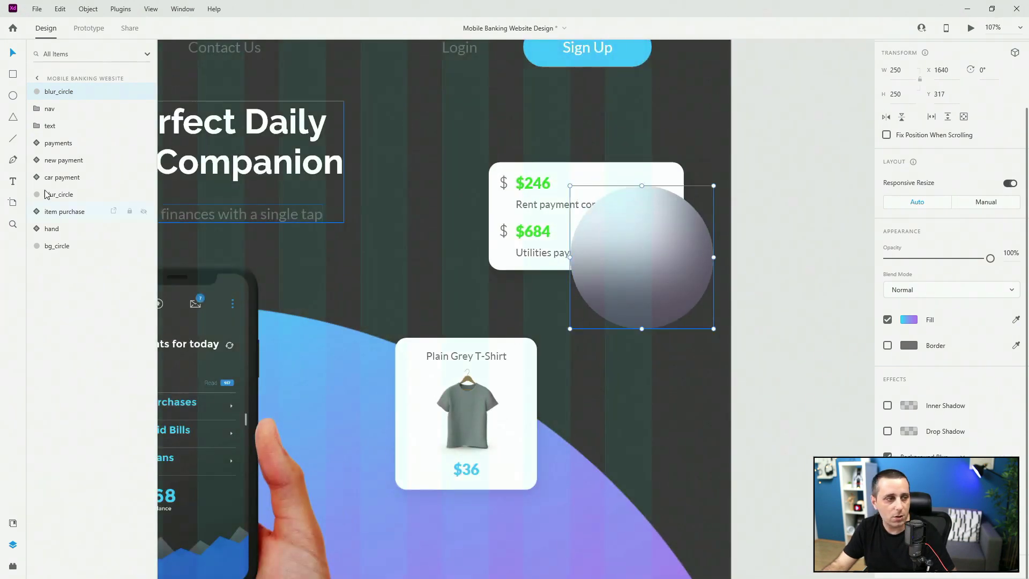
pyautogui.moveTo(59, 91); pyautogui.dragTo(72, 228)
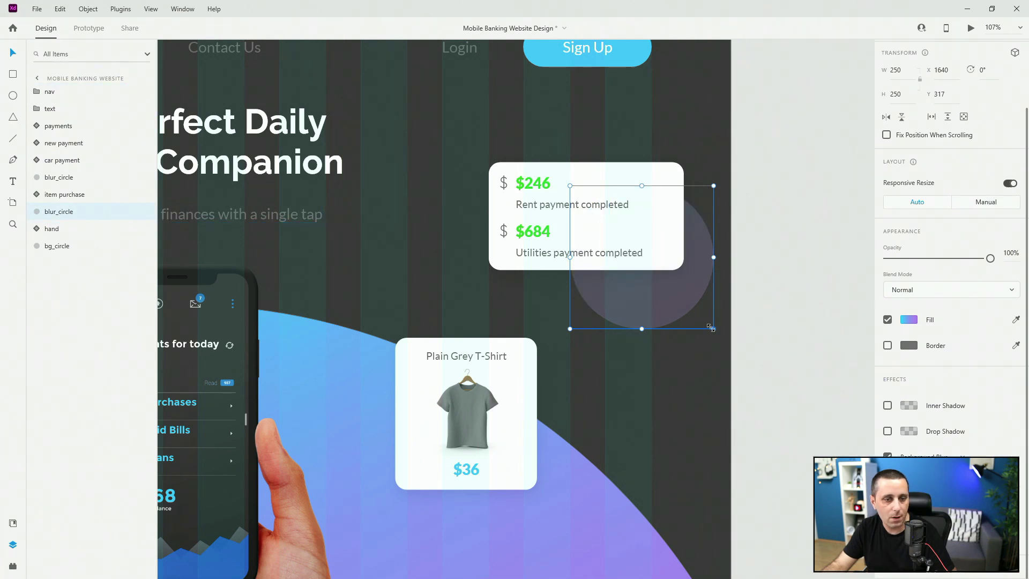
# Shrink the copied blur_circle and move it together with the payments card to X 1434, Y 243
pyautogui.moveTo(709, 326); pyautogui.dragTo(674, 300)
pyautogui.keyDown('shift'); pyautogui.click(593, 212); pyautogui.keyUp('shift')
pyautogui.moveTo(592, 212)
pyautogui.mouseDown()
pyautogui.moveTo(556, 195)
pyautogui.moveTo(584, 188)
pyautogui.moveTo(587, 198)
pyautogui.mouseUp()
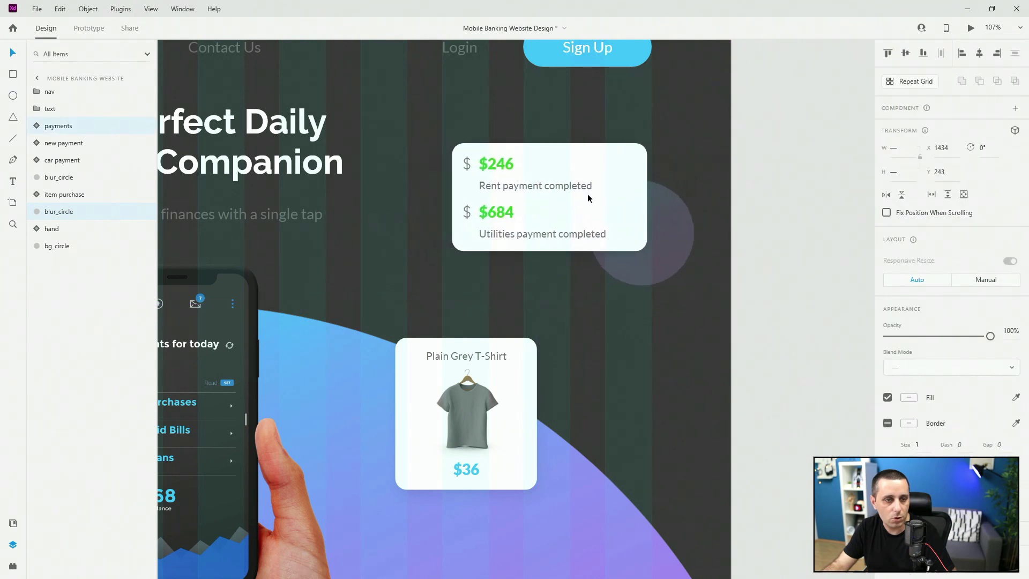
# Move the T-shirt card to X 1299, Y 540, and shift the payments card with its circle to X 1454, Y 247
pyautogui.moveTo(479, 377); pyautogui.dragTo(458, 352)
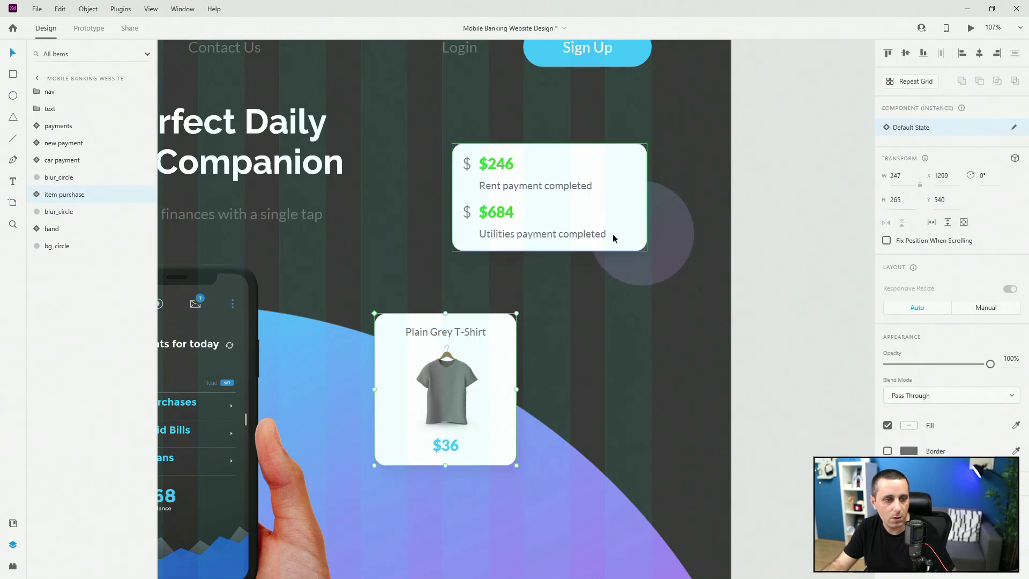
pyautogui.click(612, 238)
pyautogui.keyDown('shift'); pyautogui.click(667, 242); pyautogui.keyUp('shift')
pyautogui.moveTo(667, 243); pyautogui.dragTo(675, 242)
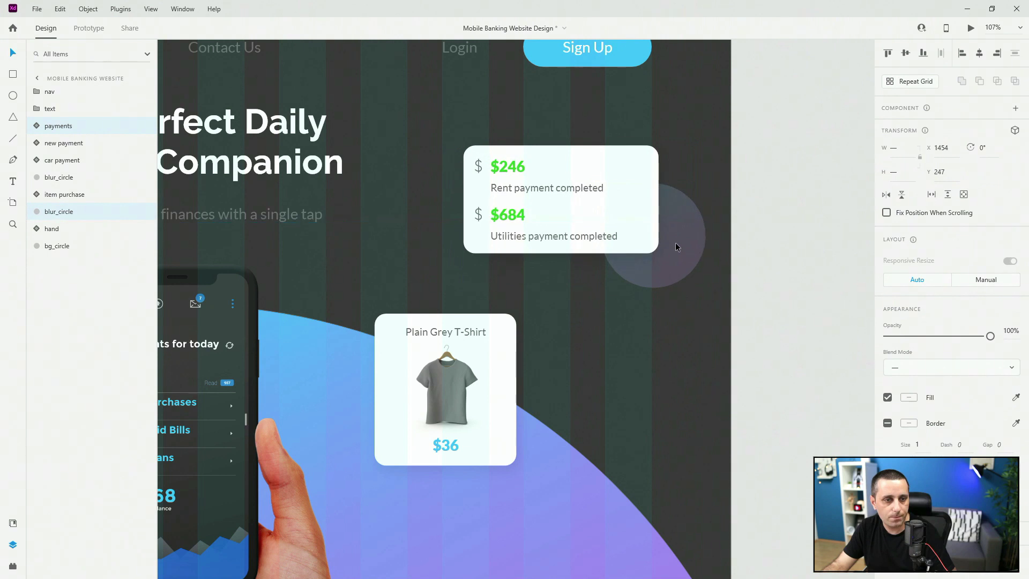
pyautogui.scroll(-5, 675, 242)
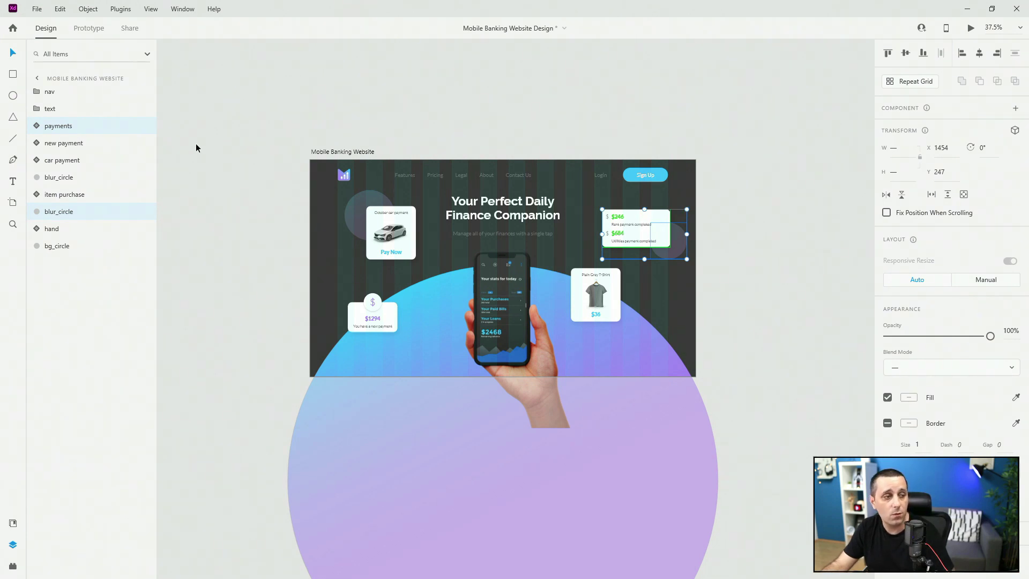
# Group the four payment and purchase cards together with both blur circles
pyautogui.click(70, 128)
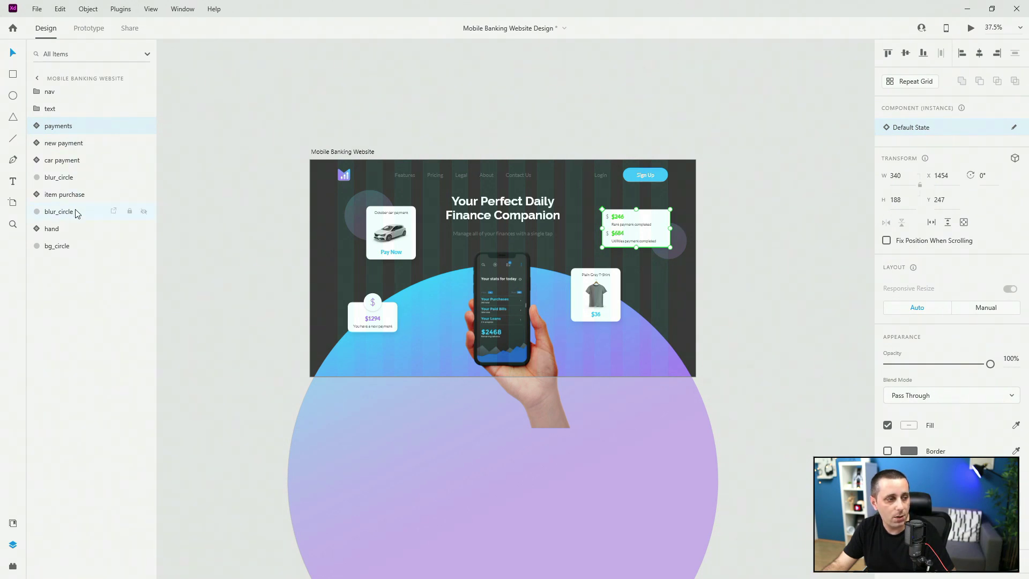
pyautogui.keyDown('shift'); pyautogui.click(75, 214); pyautogui.keyUp('shift')
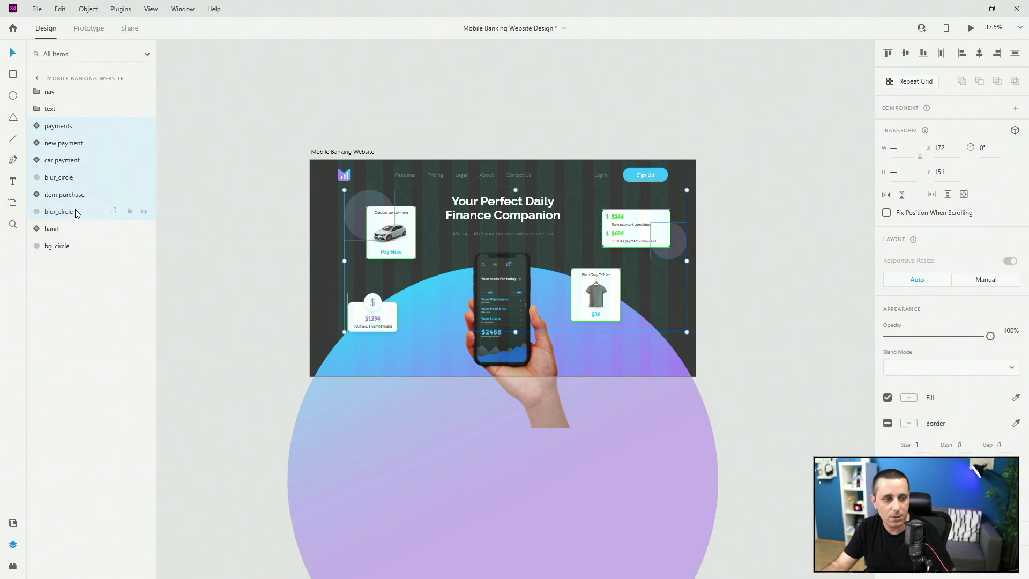
pyautogui.hotkey('ctrl', 'g')
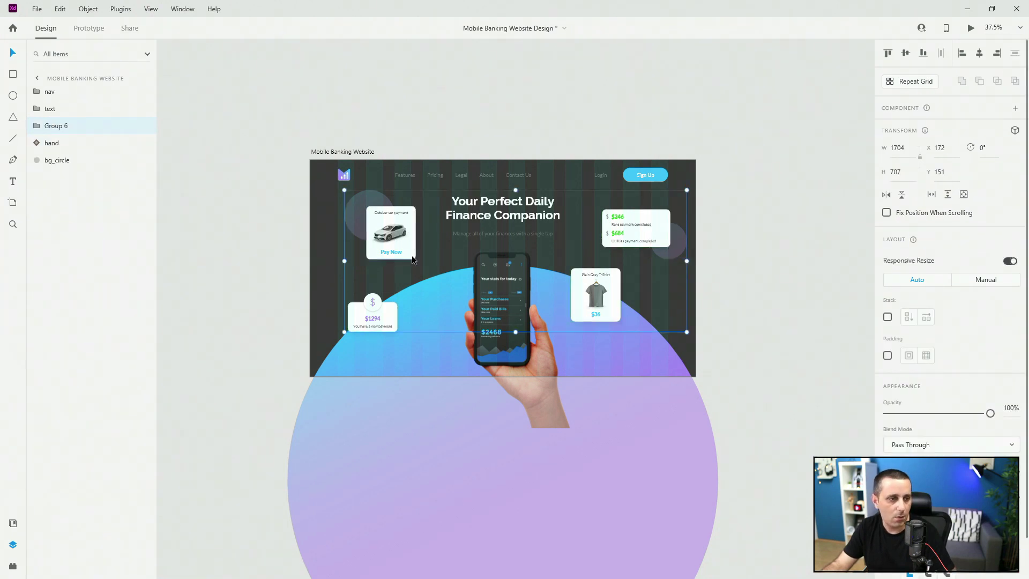
# Inside the group, move the new payment card to X 115, Y 673, and the car card with its circle down to Y 169
pyautogui.doubleClick(366, 311)
pyautogui.moveTo(388, 316); pyautogui.dragTo(369, 326)
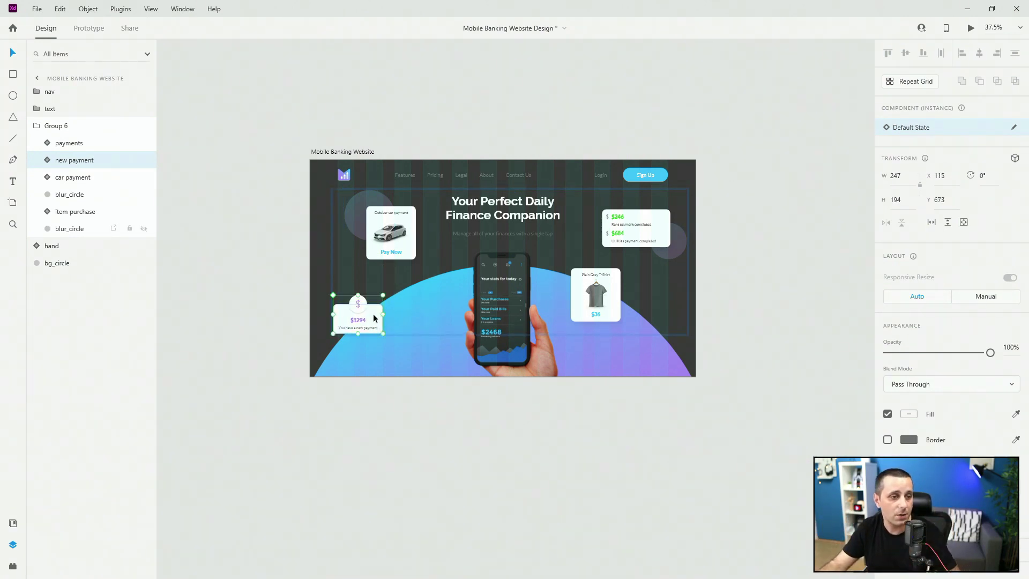
pyautogui.click(384, 227)
pyautogui.keyDown('shift'); pyautogui.click(384, 228); pyautogui.keyUp('shift')
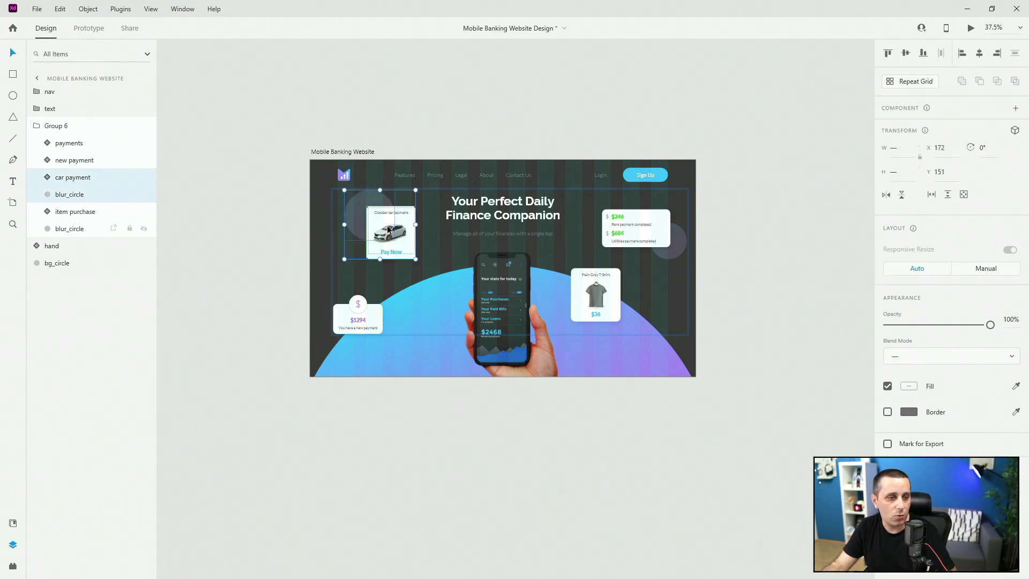
pyautogui.moveTo(384, 228)
pyautogui.mouseDown()
pyautogui.moveTo(391, 235)
pyautogui.moveTo(386, 227)
pyautogui.mouseUp()
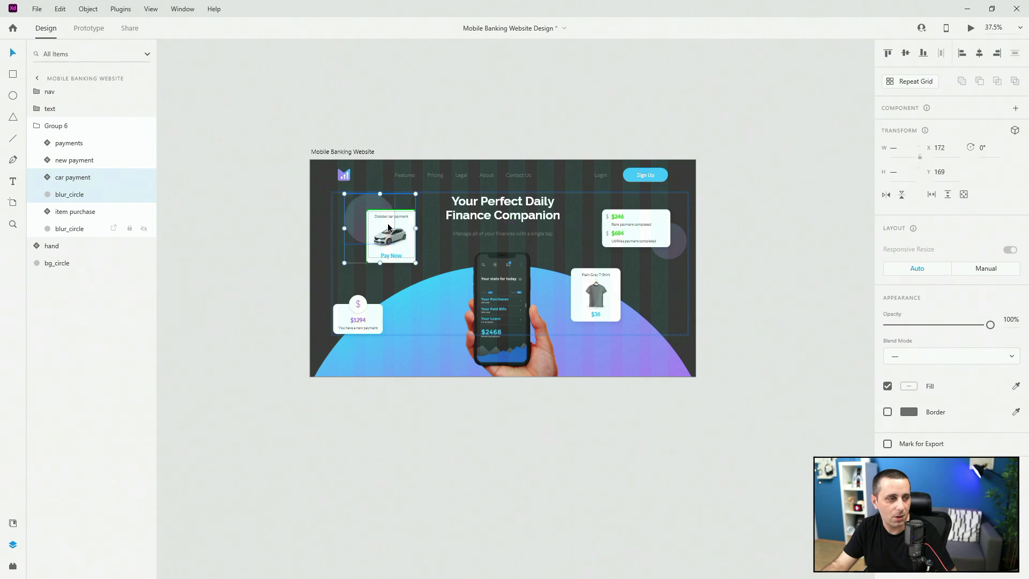
# Rename the group of cards and circles as elements
pyautogui.click(57, 129)
pyautogui.doubleClick(56, 127)
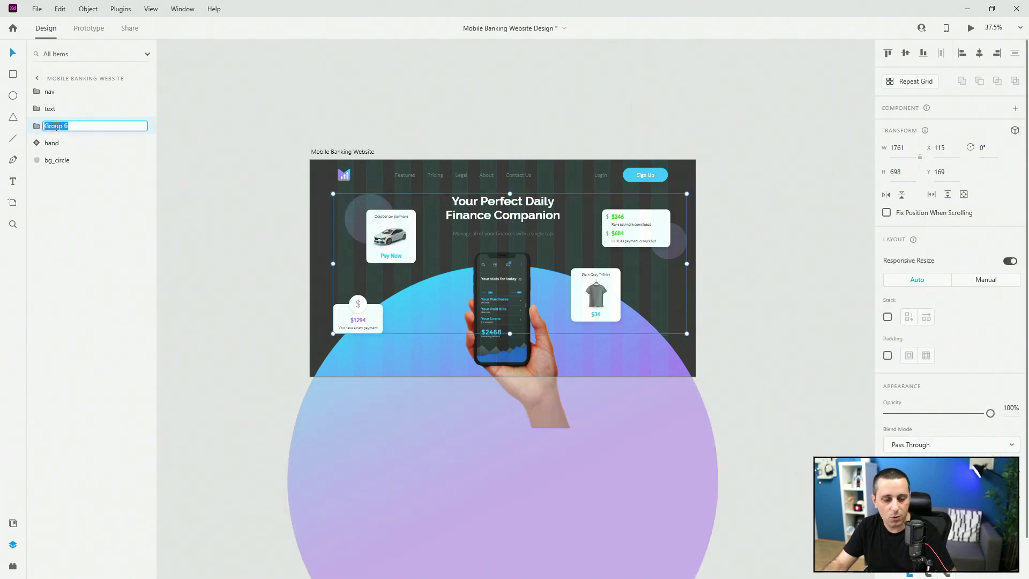
pyautogui.write('elements')
pyautogui.press('Return')
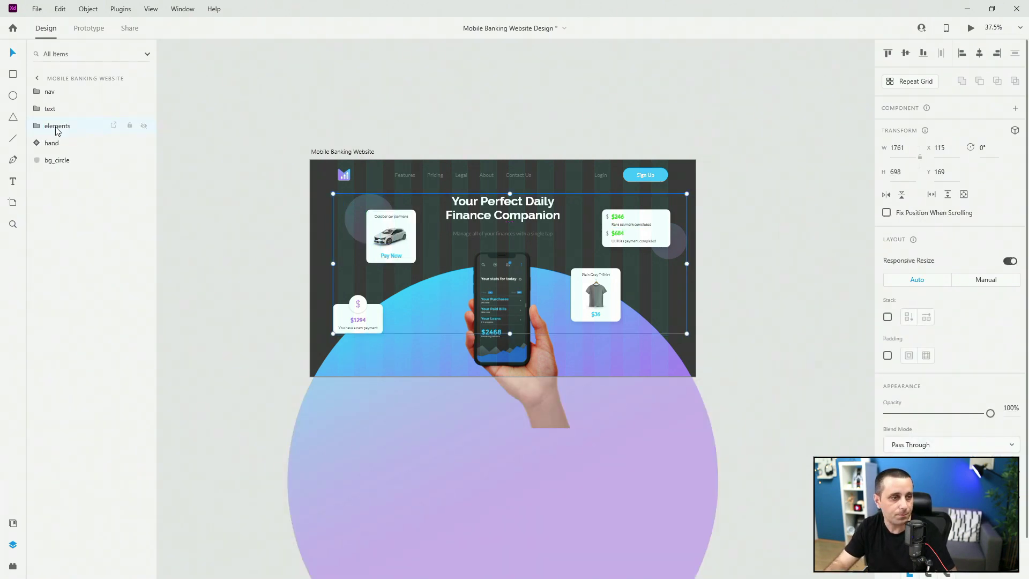
pyautogui.click(507, 77)
pyautogui.scroll(3, 508, 77)
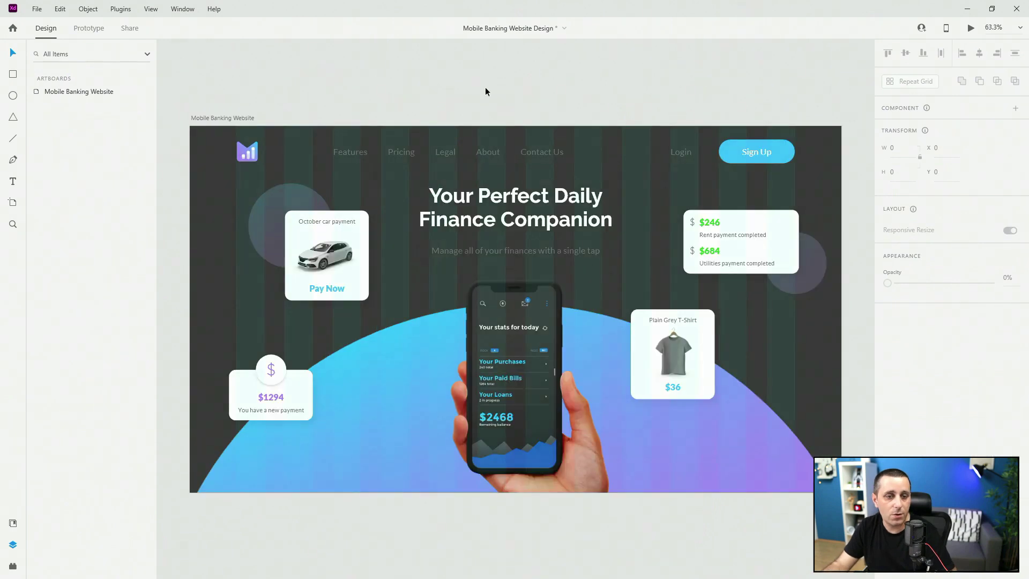
# Duplicate the Mobile Banking Website artboard and place the copy farther to the right at X 4285, Y 0
pyautogui.scroll(-5, 321, 134)
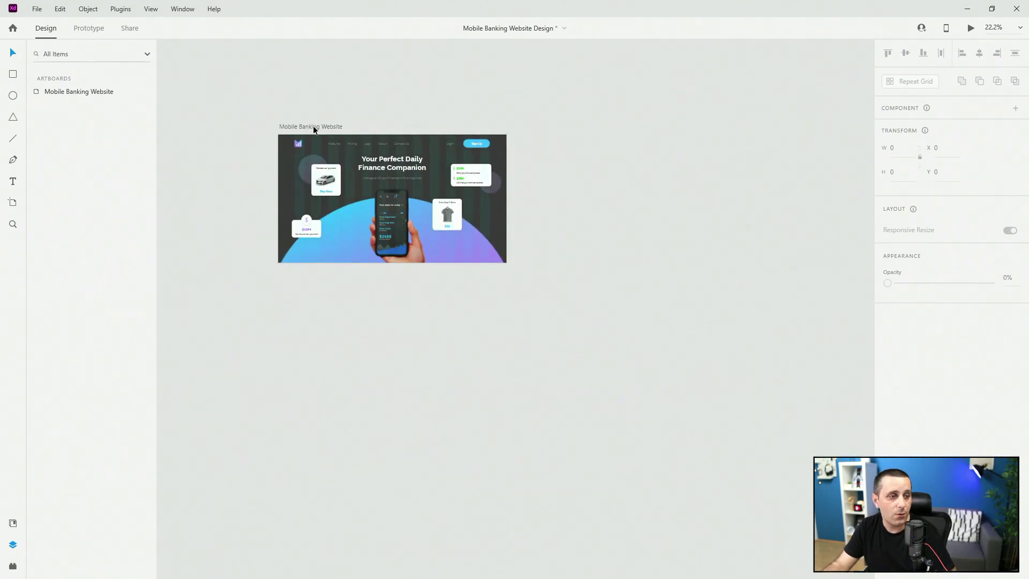
pyautogui.click(315, 126)
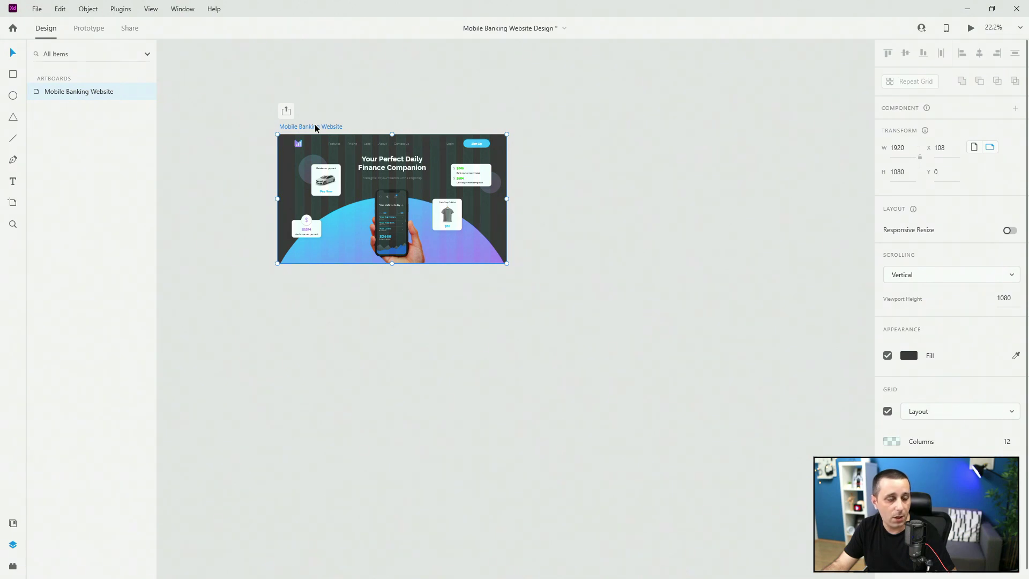
pyautogui.hotkey('ctrl', 'd')
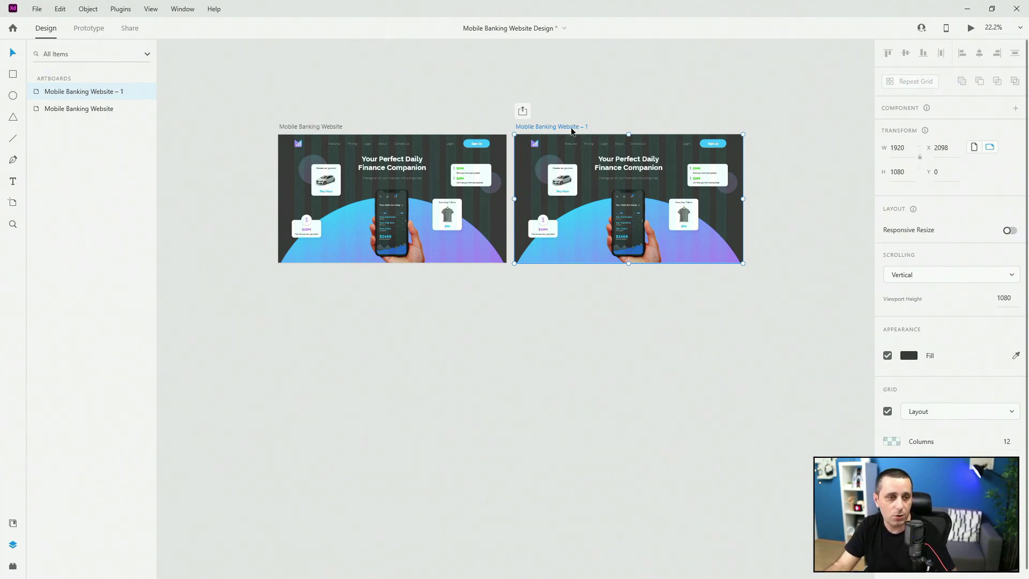
pyautogui.scroll(-3, 432, 138)
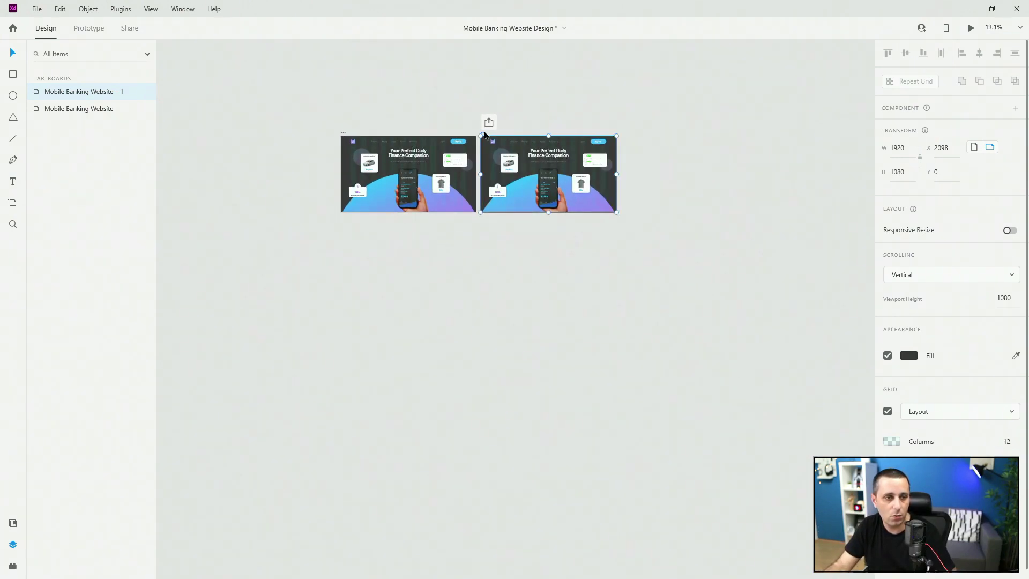
pyautogui.scroll(3, 485, 135)
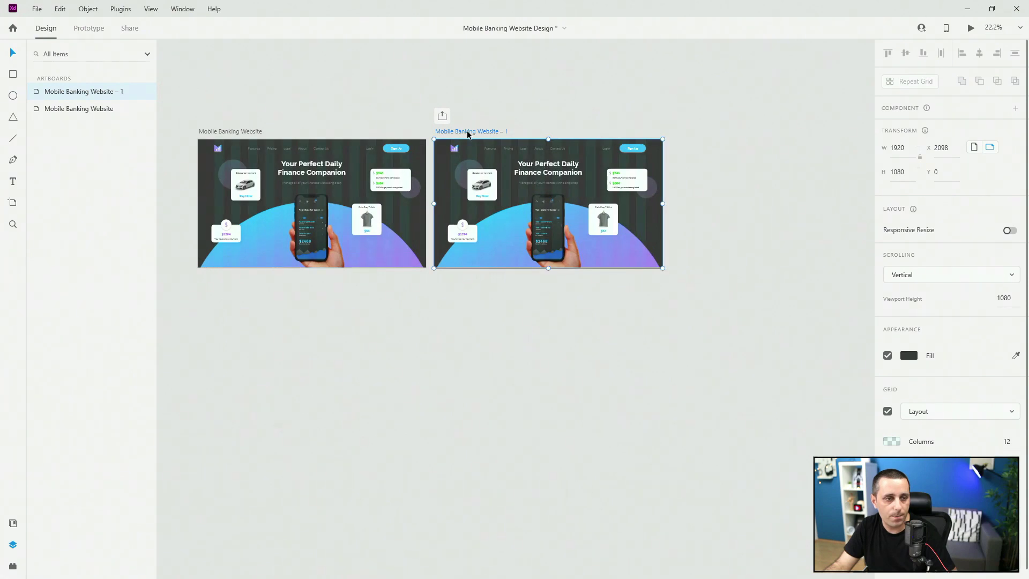
pyautogui.moveTo(468, 133); pyautogui.dragTo(727, 133)
pyautogui.scroll(-3, 555, 144)
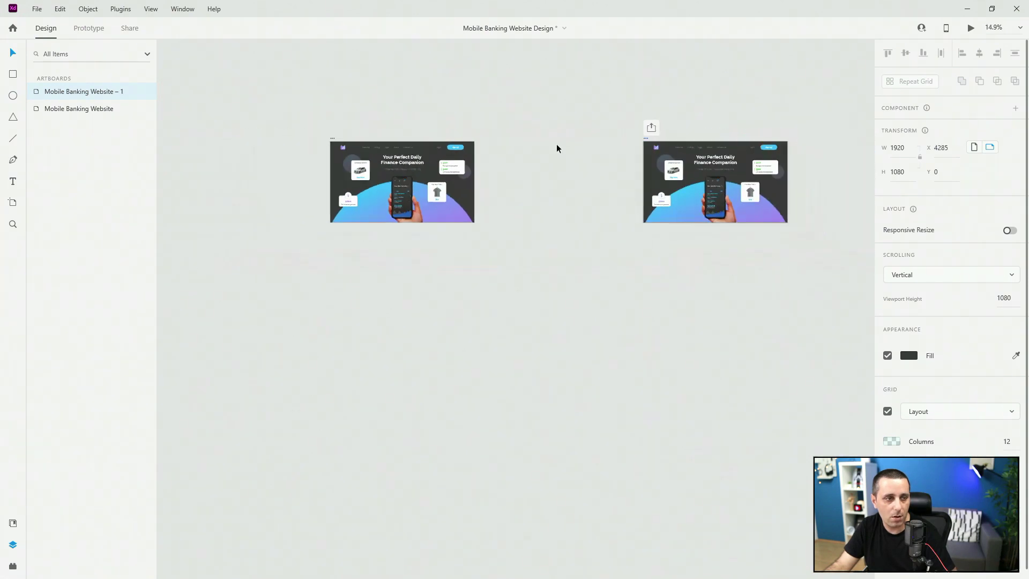
# Move the nav group on the original artboard up to Y 0
pyautogui.scroll(7, 386, 158)
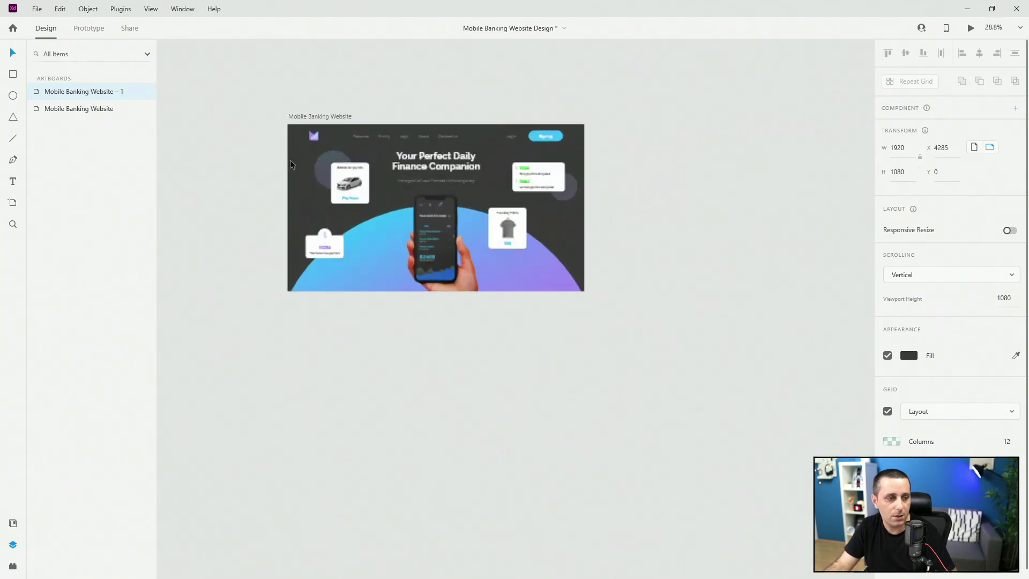
pyautogui.click(407, 189)
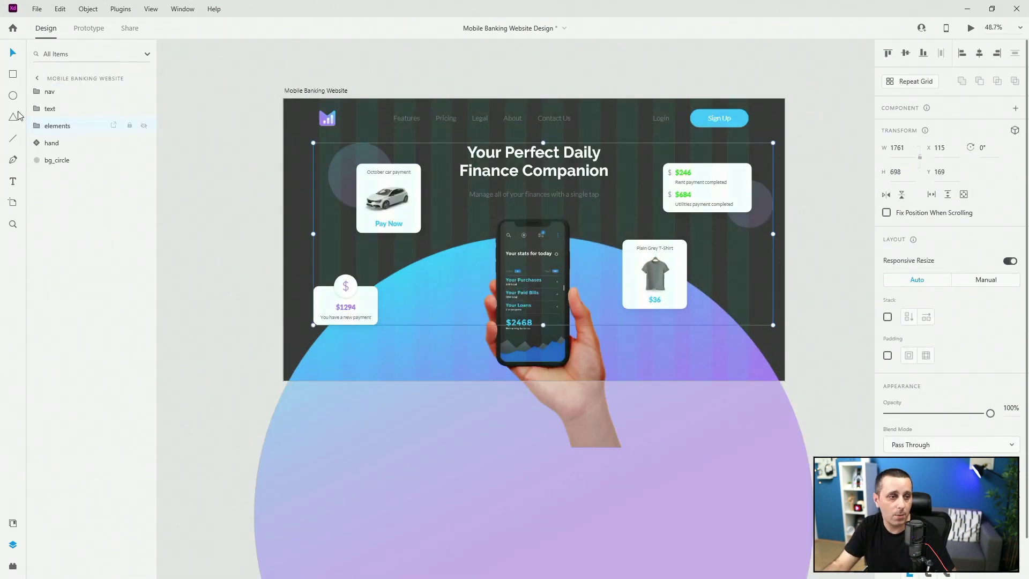
pyautogui.click(328, 118)
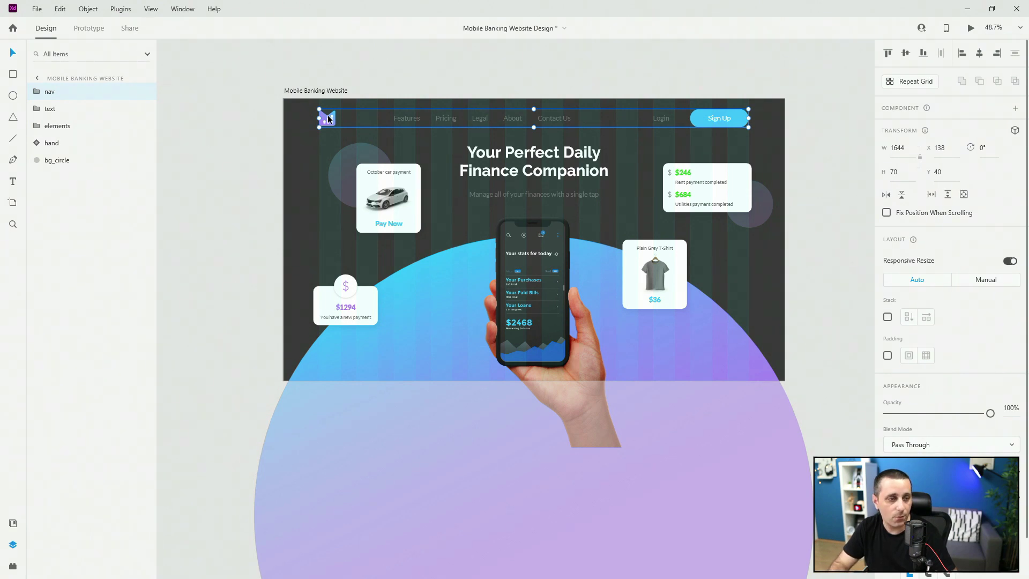
pyautogui.hotkey('shift', 'Up')
pyautogui.hotkey('shift', 'Up')
pyautogui.hotkey('shift', 'Up')
pyautogui.hotkey('shift', 'Up')
# Move the hero text group up to Y 130 and set the opacity of both text and nav to 0%
pyautogui.click(494, 166)
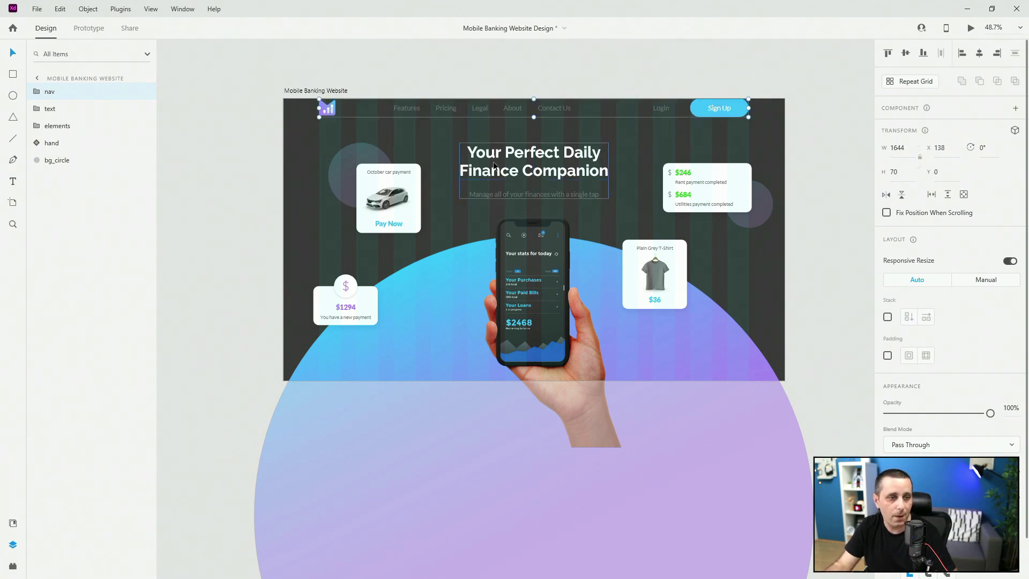
pyautogui.hotkey('shift', 'Up')
pyautogui.hotkey('shift', 'Up')
pyautogui.hotkey('shift', 'Up')
pyautogui.hotkey('shift', 'Up')
pyautogui.hotkey('shift', 'Up')
pyautogui.hotkey('shift', 'Up')
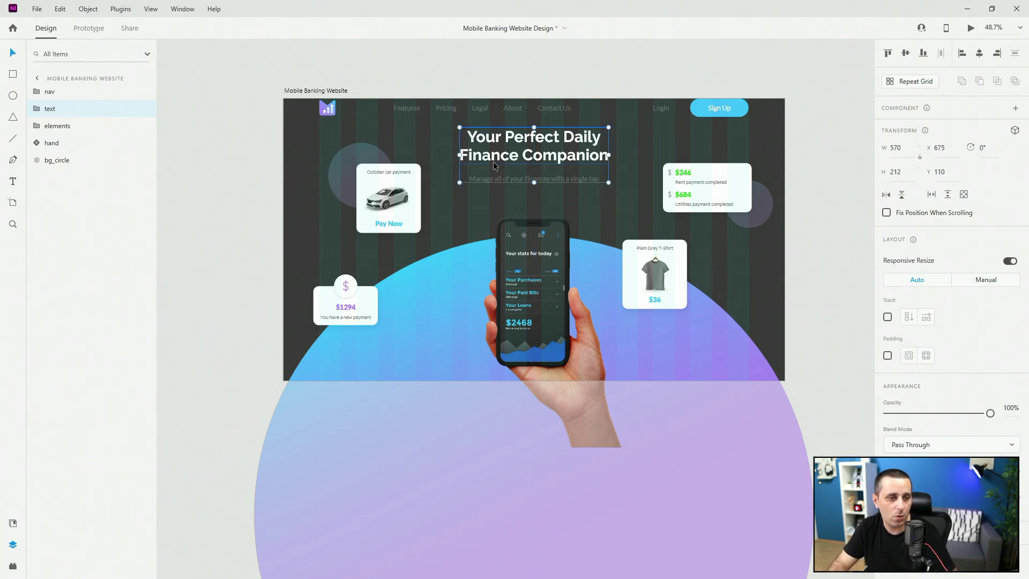
pyautogui.hotkey('shift', 'Down')
pyautogui.hotkey('shift', 'Down')
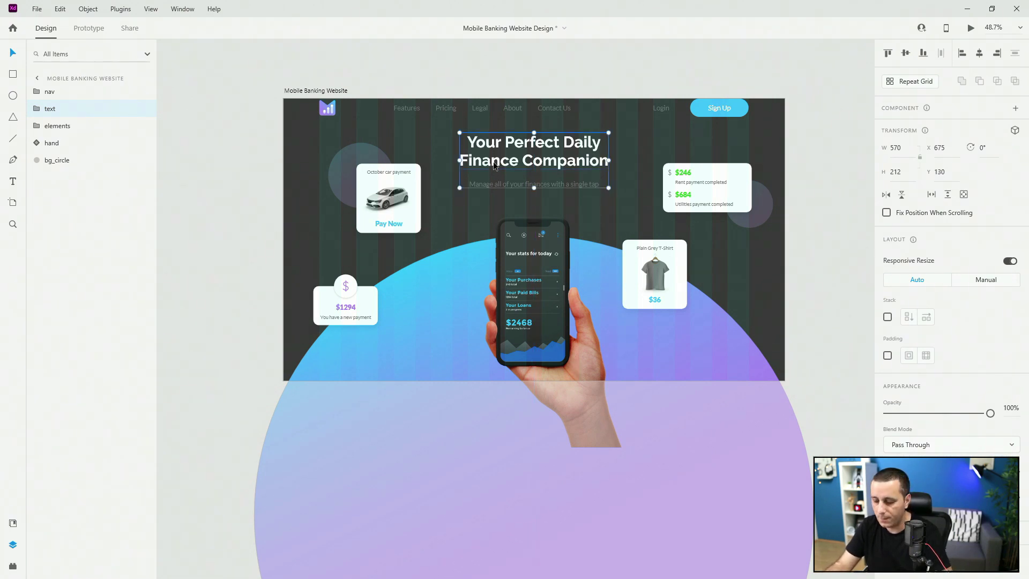
pyautogui.click(443, 109)
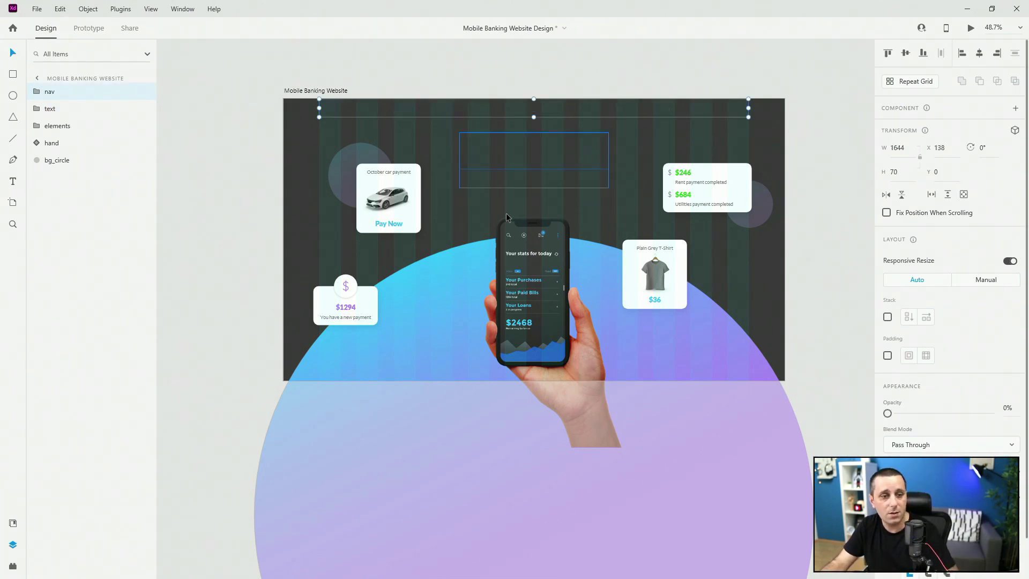
# Move the hand with the phone straight down to Y 1055 and set its opacity to 0%
pyautogui.click(551, 251)
pyautogui.moveTo(550, 250); pyautogui.dragTo(545, 394)
pyautogui.press('Down')
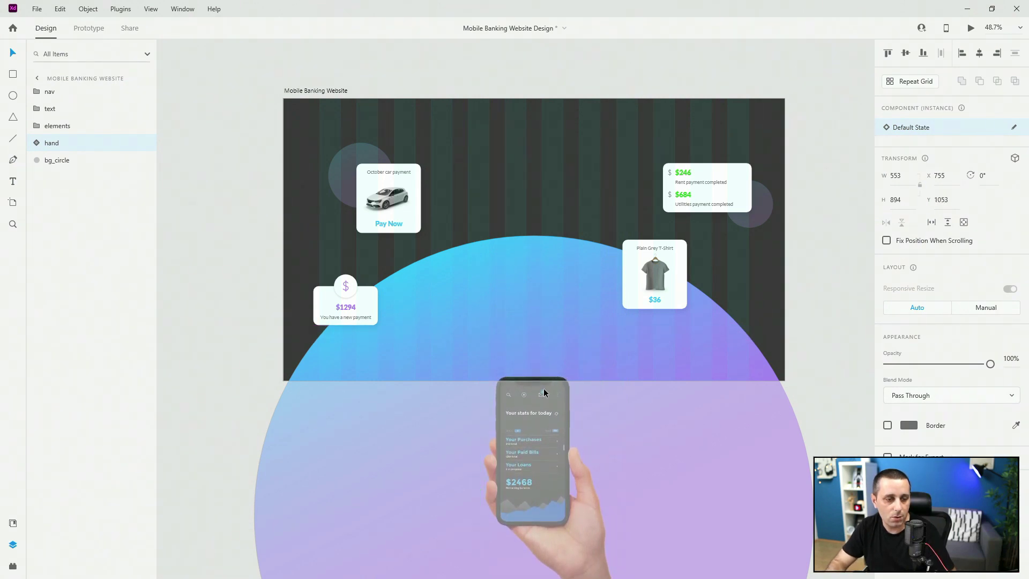
pyautogui.press('Down')
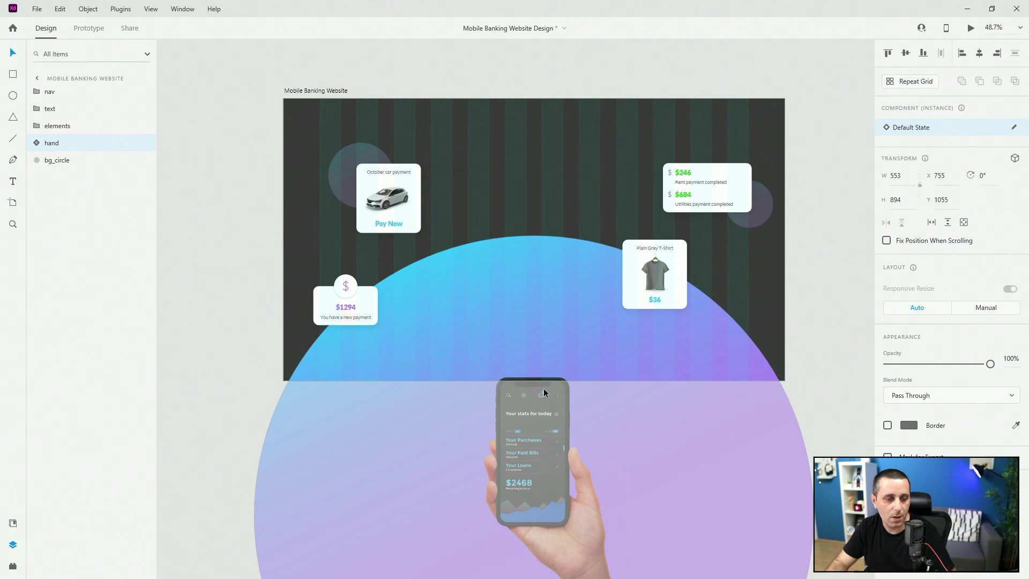
pyautogui.hotkey('ctrl', ',')
# Move bg_circle straight down to Y 1059, remove its border and set its opacity to 0%
pyautogui.click(545, 279)
pyautogui.moveTo(545, 279); pyautogui.dragTo(546, 410)
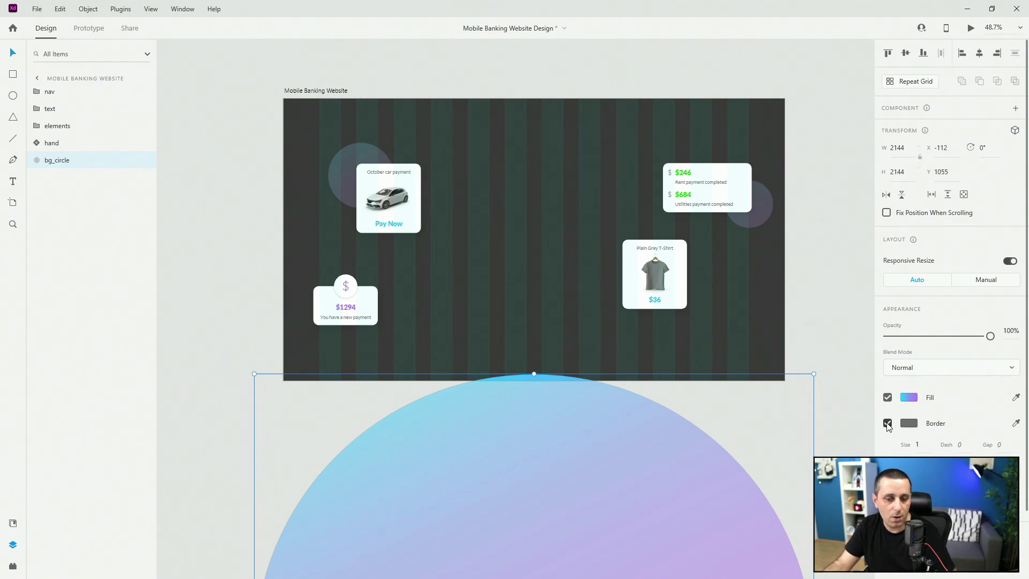
pyautogui.click(532, 377)
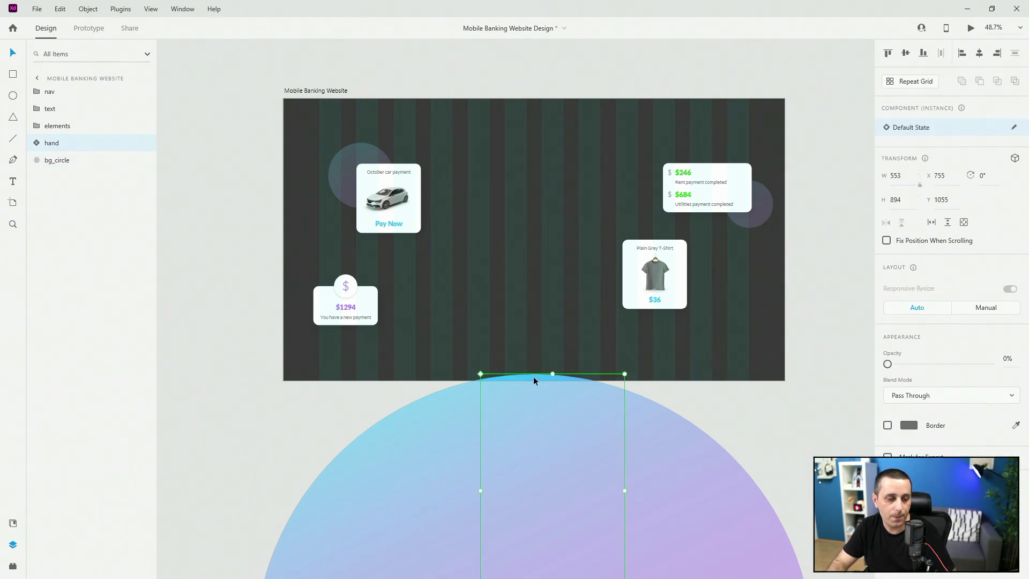
pyautogui.click(674, 438)
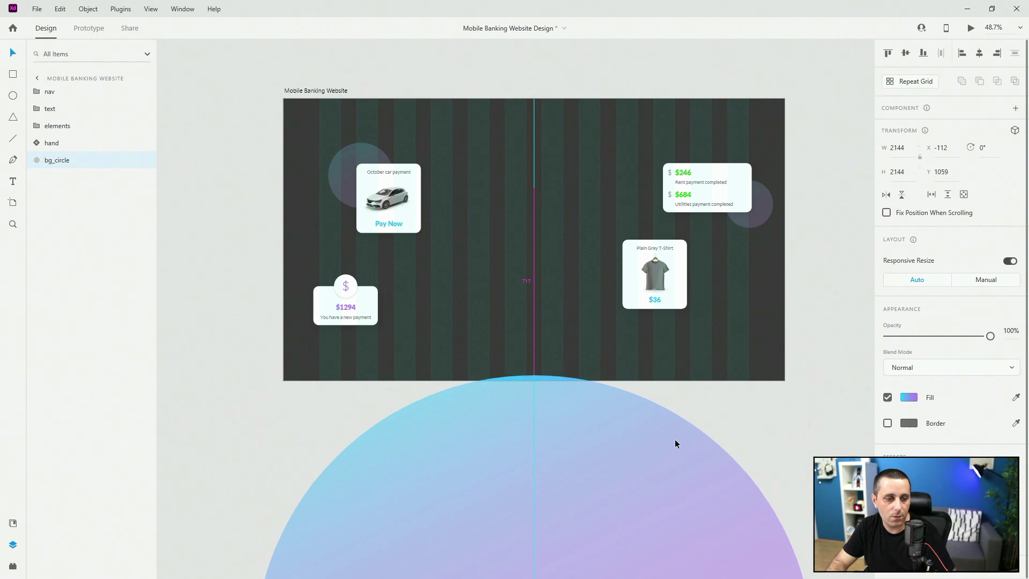
pyautogui.press('0')
pyautogui.press('0')
# Remove the border from bg_circle on the Mobile Banking Website – 1 artboard
pyautogui.scroll(-5, 480, 176)
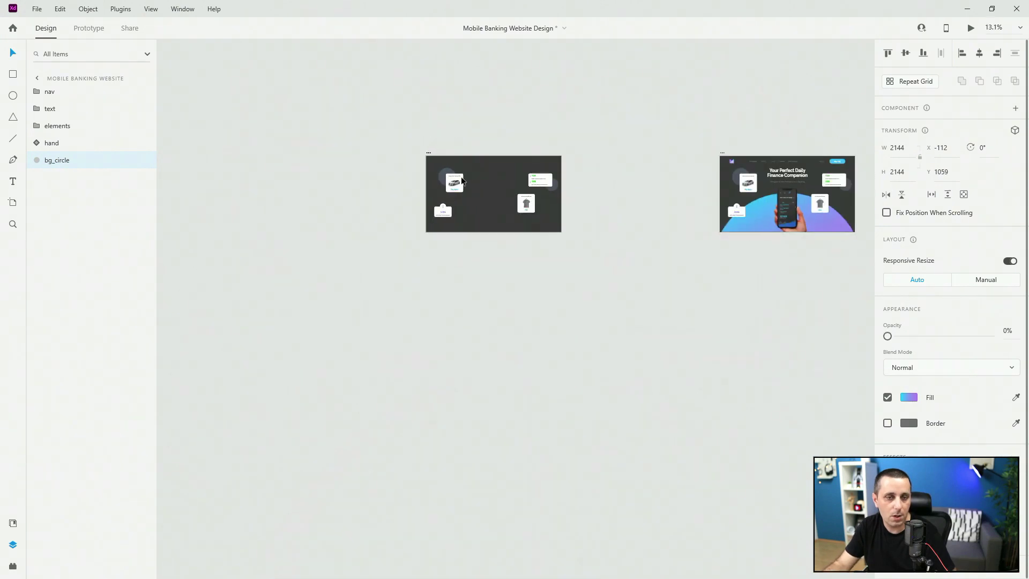
pyautogui.scroll(-1, 462, 180)
pyautogui.hotkey('ctrl', 'z')
pyautogui.hotkey('ctrl', 'z')
pyautogui.hotkey('ctrl', 'z')
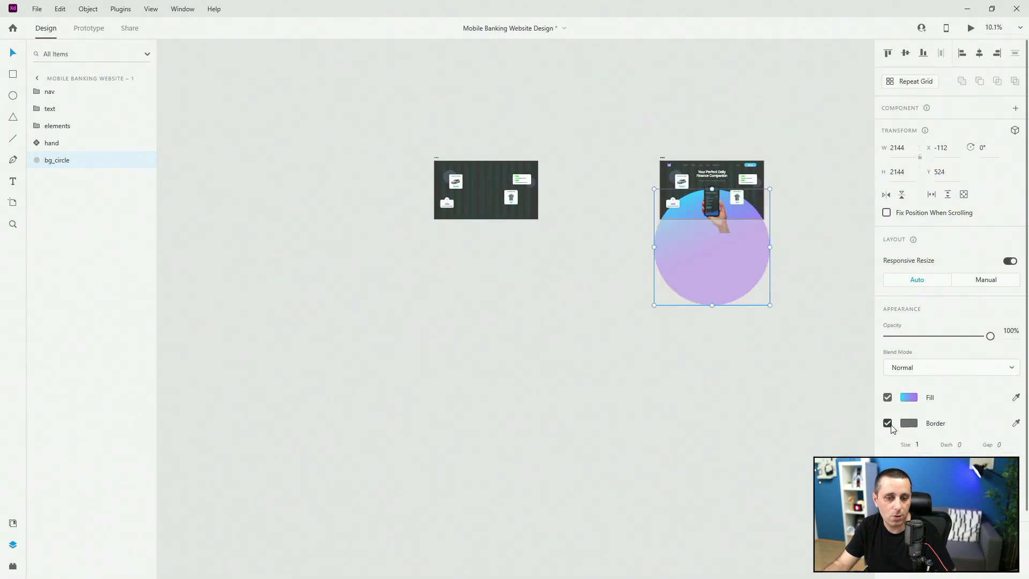
pyautogui.click(523, 361)
# Move the new payment card on the original artboard past its lower-left corner to X -224, Y 983 and set its opacity to 0%
pyautogui.scroll(4, 444, 185)
pyautogui.scroll(2, 552, 184)
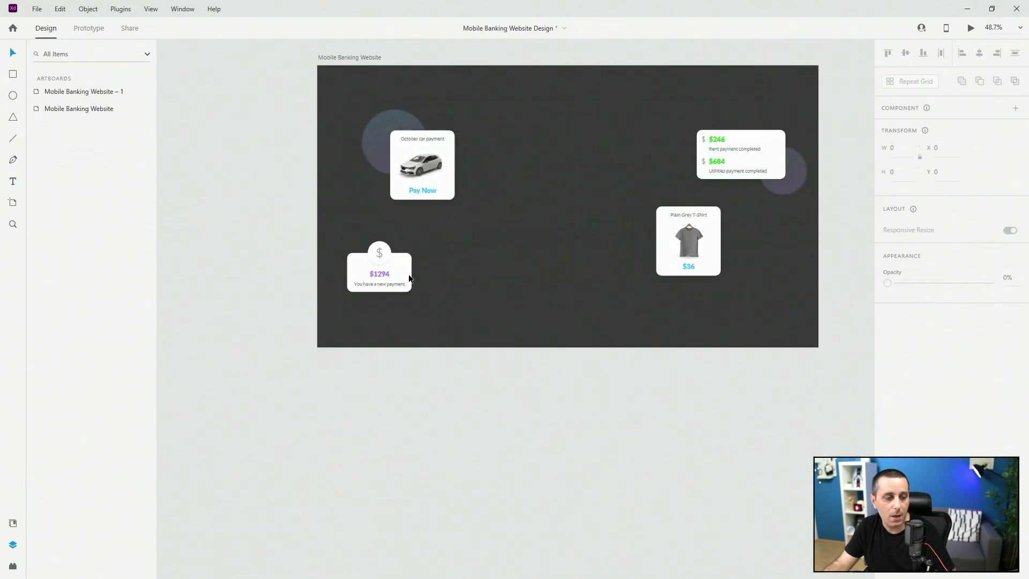
pyautogui.click(395, 275)
pyautogui.scroll(-2, 331, 262)
pyautogui.scroll(2, 376, 264)
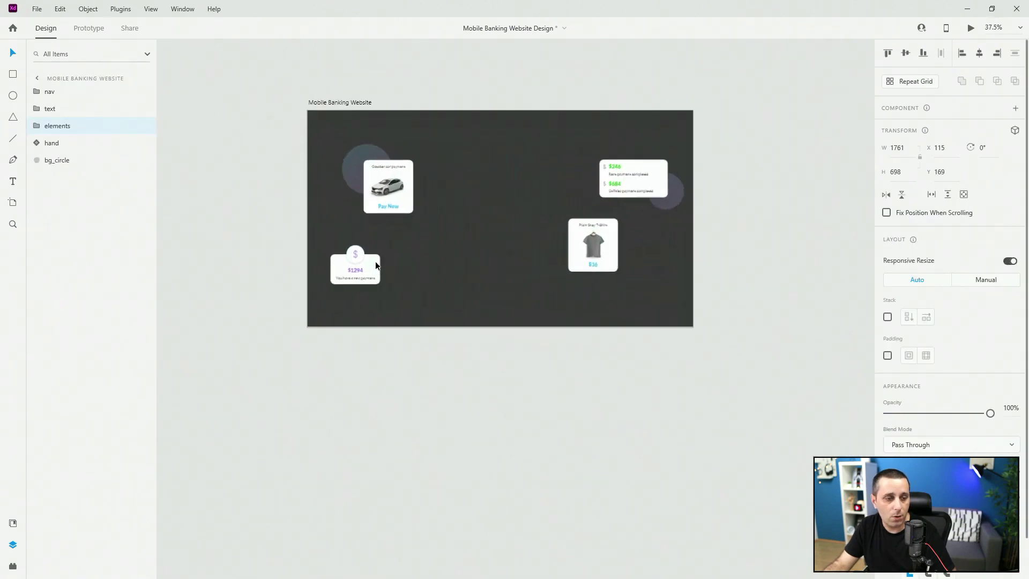
pyautogui.doubleClick(375, 262)
pyautogui.moveTo(375, 261); pyautogui.dragTo(306, 321)
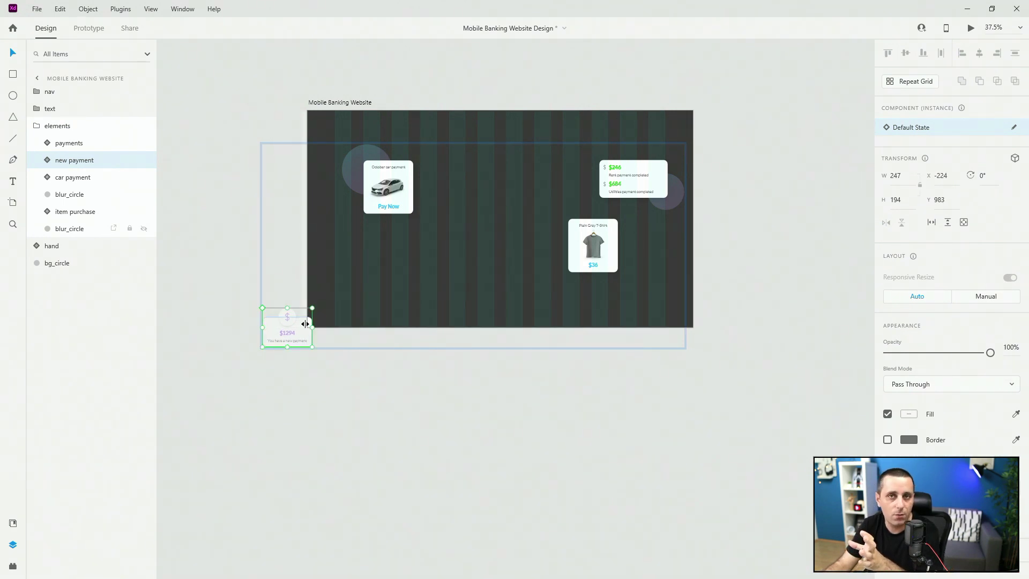
pyautogui.press('0')
pyautogui.press('0')
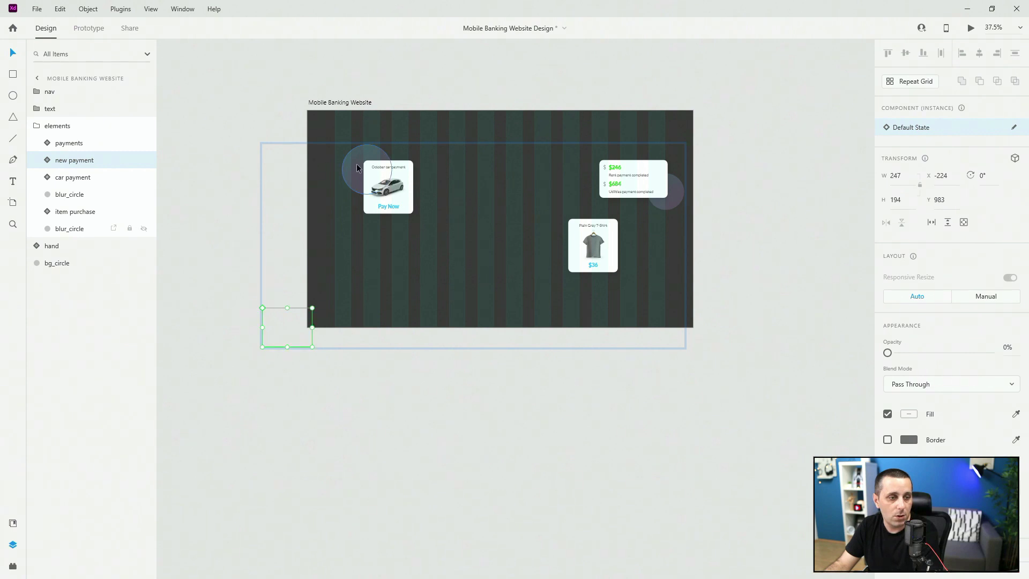
# Move the car payment card past the artboard's left edge to X -211, Y 377 and set its opacity to 0%
pyautogui.click(356, 162)
pyautogui.click(398, 194)
pyautogui.moveTo(399, 194); pyautogui.dragTo(301, 223)
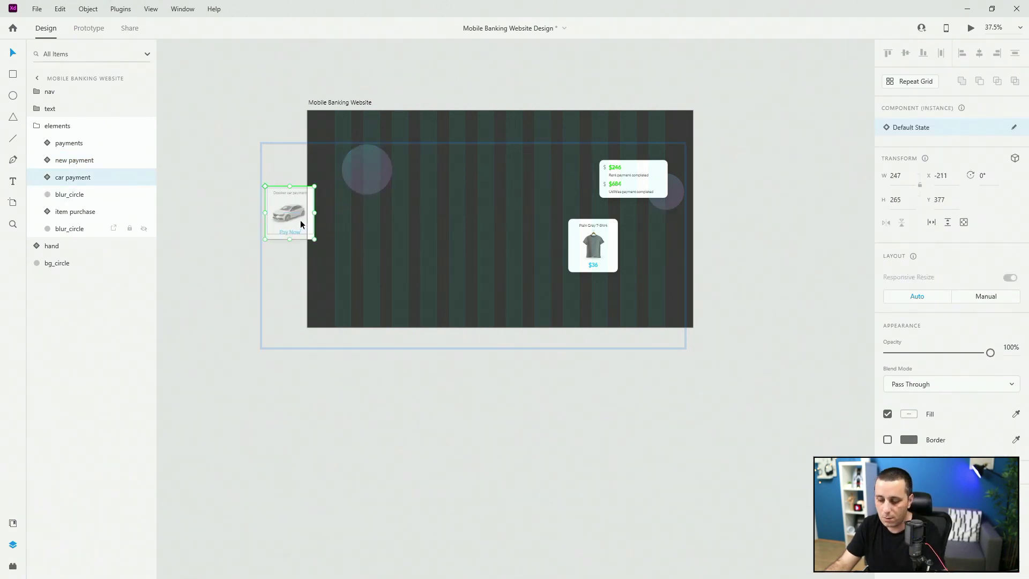
pyautogui.press('0')
pyautogui.press('0')
# Shrink the blur circles to 78 px at X -30, Y 122 and 87 px at X 1877, Y 605, both at 0% opacity
pyautogui.moveTo(377, 166); pyautogui.dragTo(319, 150)
pyautogui.press('0')
pyautogui.press('0')
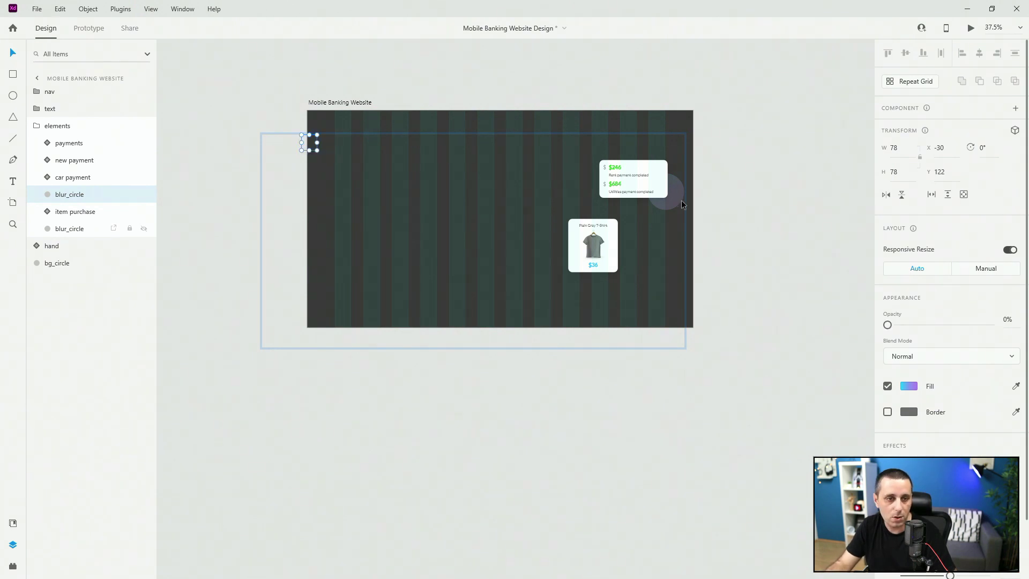
pyautogui.moveTo(681, 201); pyautogui.dragTo(683, 230)
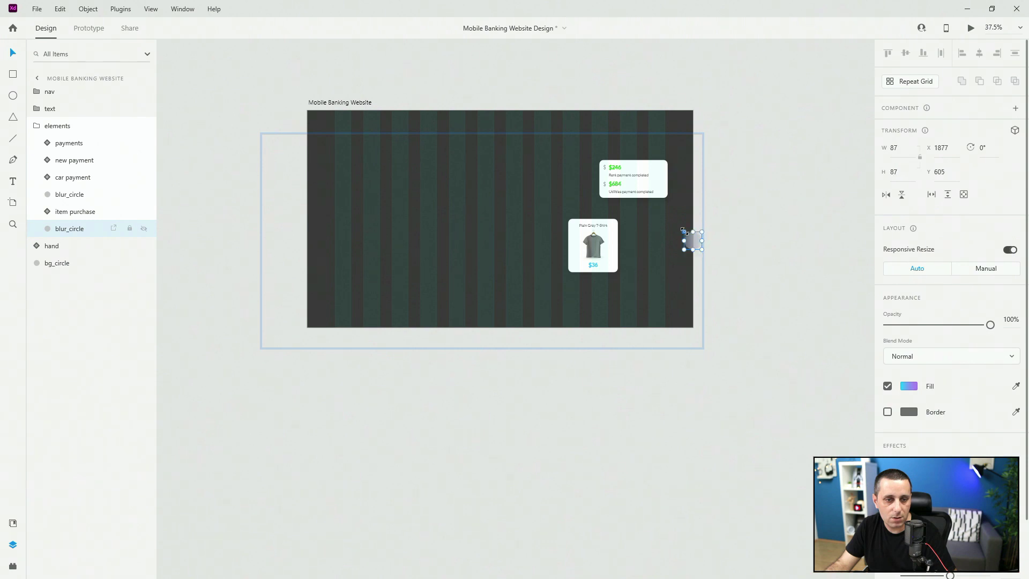
# Move the payments card past the artboard's right edge to X 1877, Y 122 and set its opacity to 0%
pyautogui.click(645, 176)
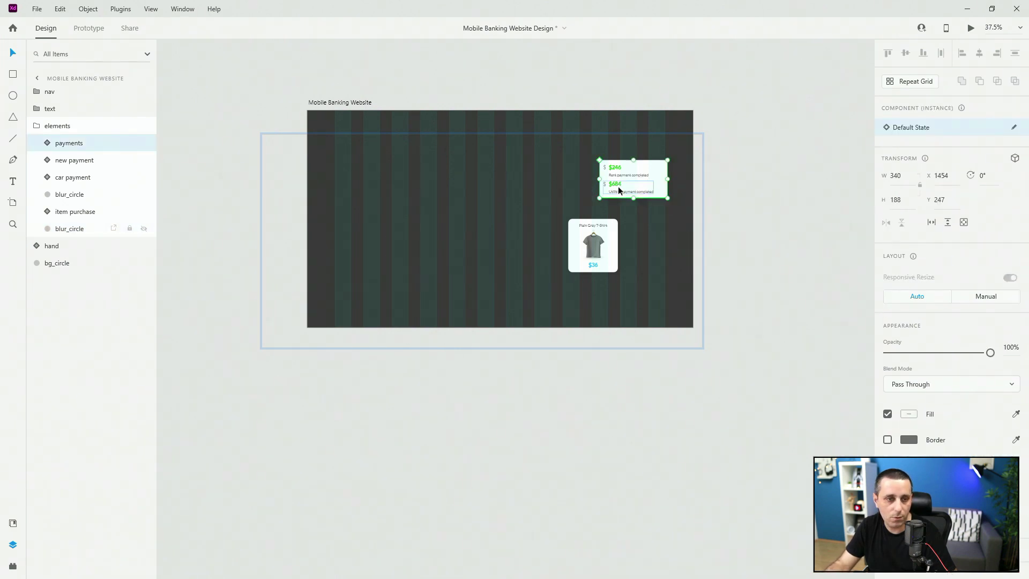
pyautogui.moveTo(618, 185); pyautogui.dragTo(703, 160)
pyautogui.press('0')
pyautogui.press('0')
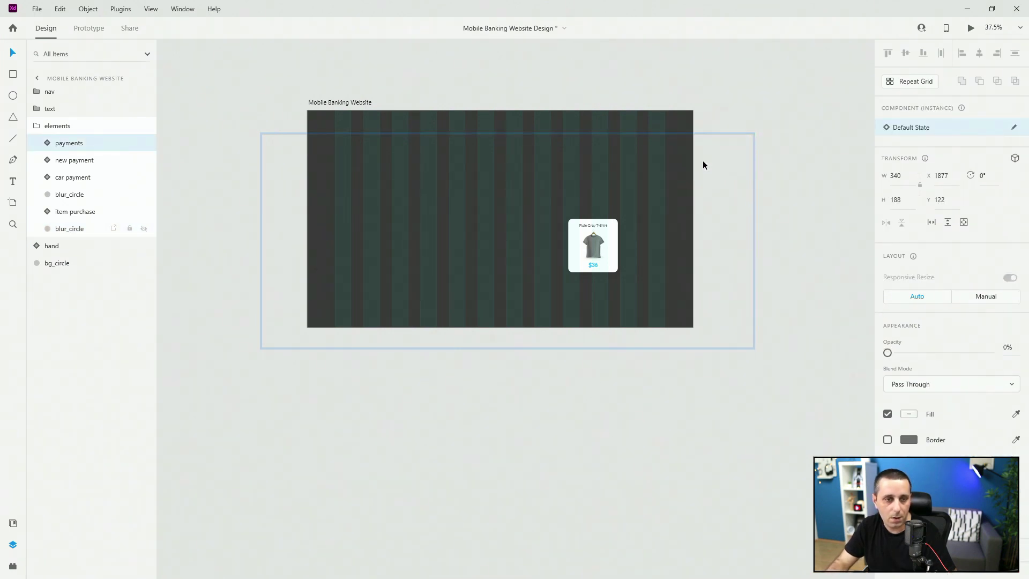
# Move the item purchase card down past the artboard's lower edge to X 1453, Y 996 and set its opacity to 0%
pyautogui.click(577, 220)
pyautogui.moveTo(592, 238); pyautogui.dragTo(623, 329)
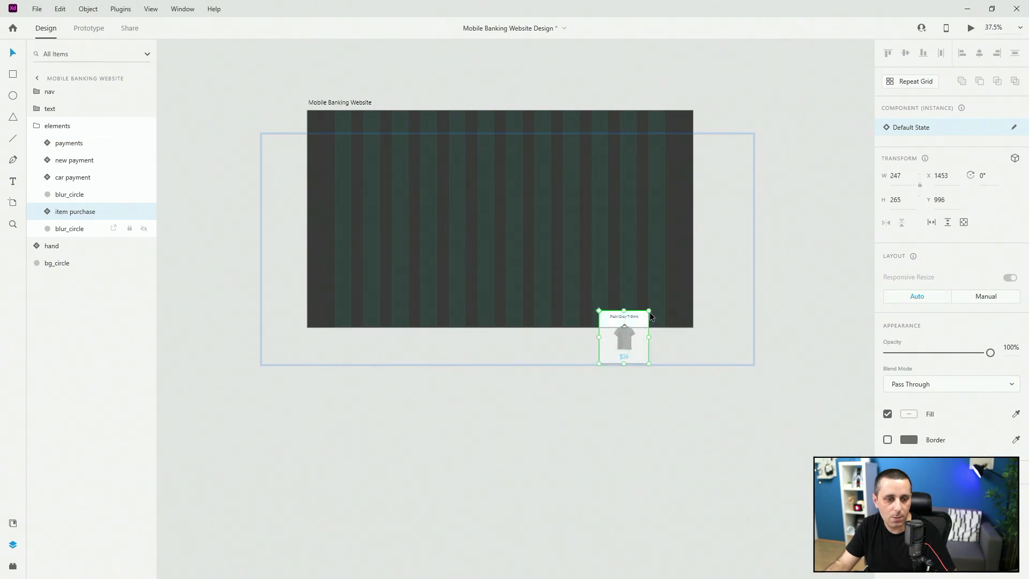
pyautogui.press('0')
pyautogui.press('0')
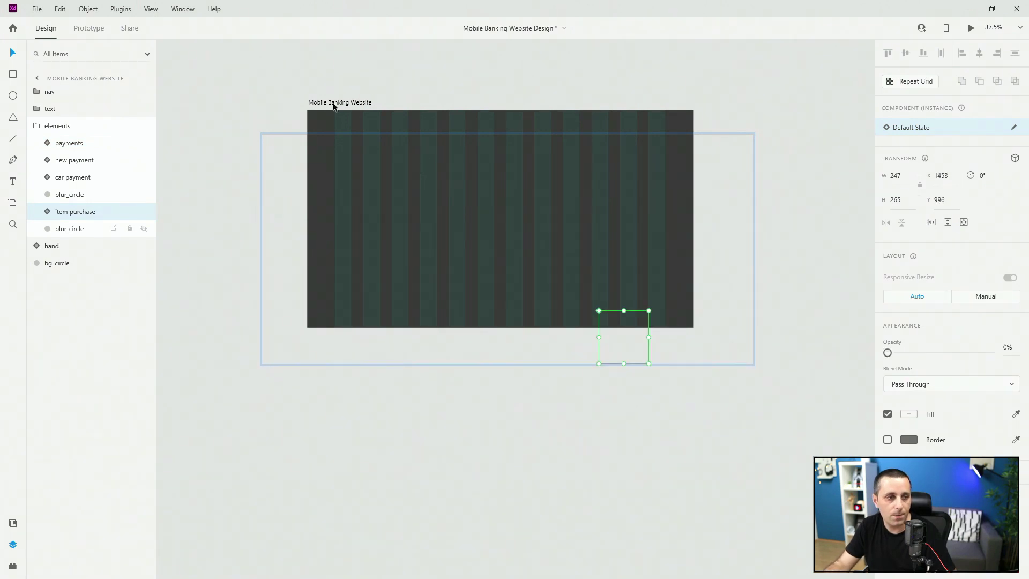
# Duplicate the hidden start-state artboard and move the Mobile Banking Website – 1 artboard closer to the duplicate at X 4088
pyautogui.click(333, 105)
pyautogui.hotkey('ctrl', 'd')
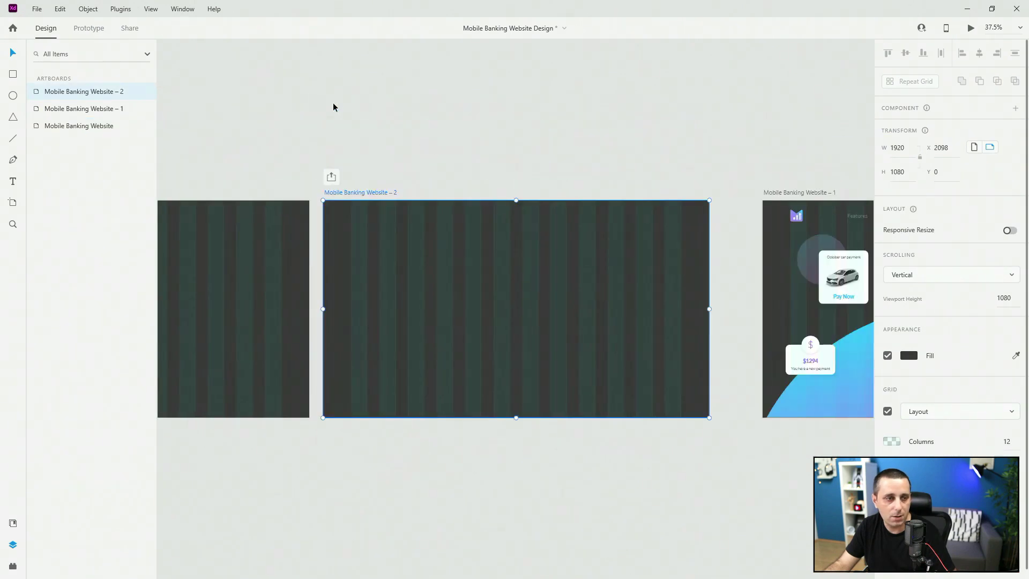
pyautogui.moveTo(821, 193); pyautogui.dragTo(782, 192)
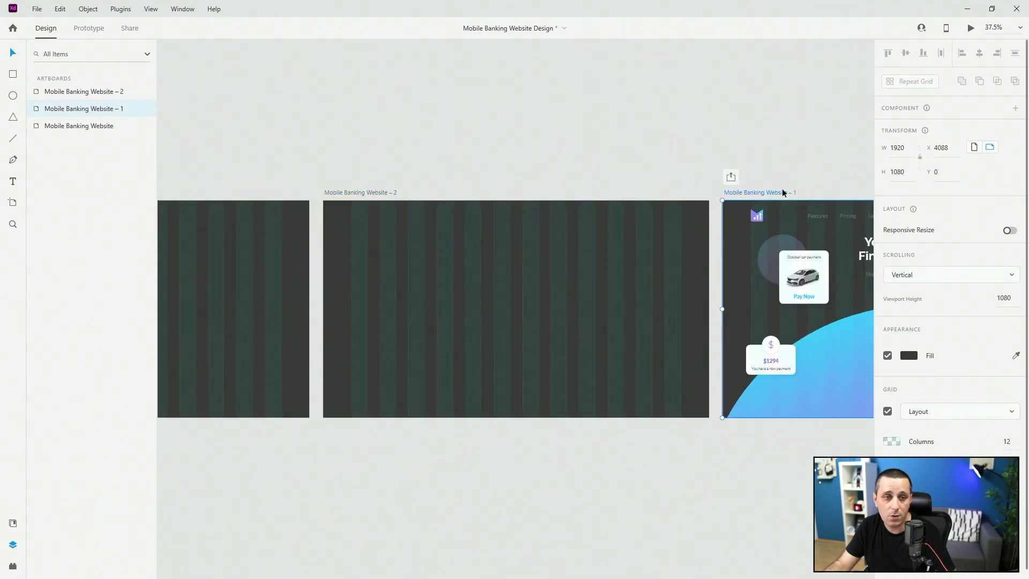
pyautogui.scroll(-3, 459, 243)
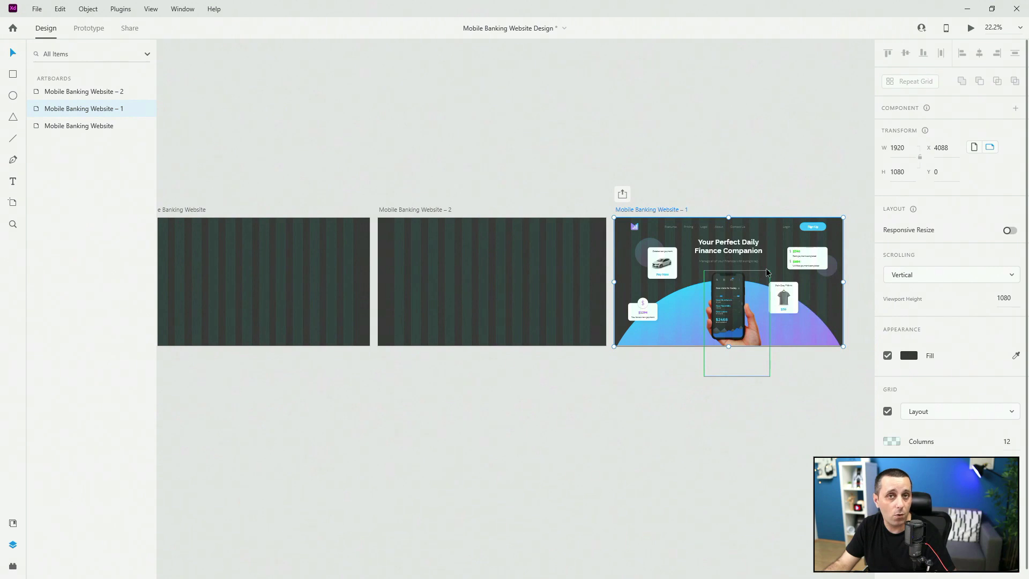
# Set the nav group on the Mobile Banking Website – 2 artboard to 100% opacity and move it down to Y 40
pyautogui.click(542, 251)
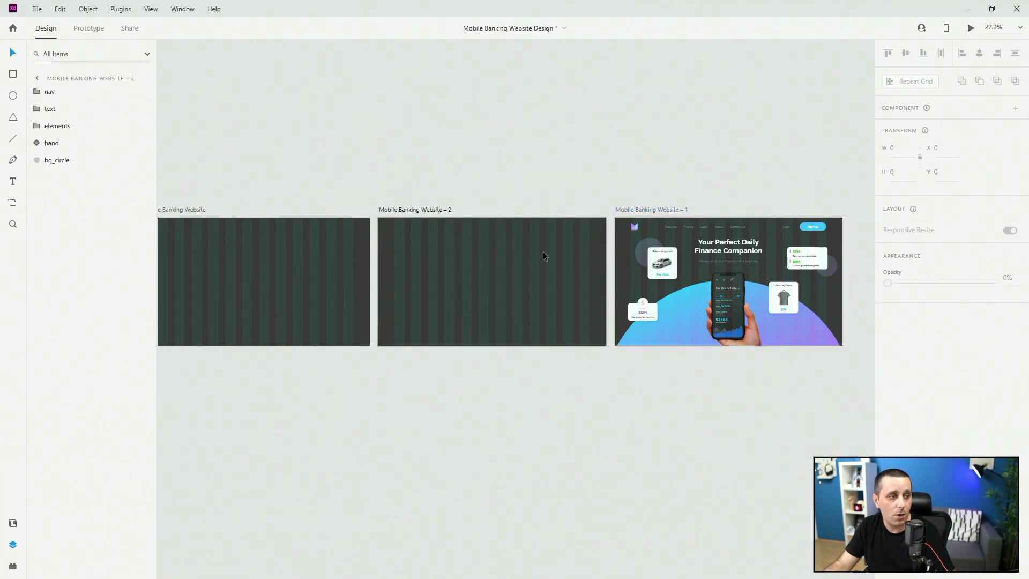
pyautogui.click(69, 92)
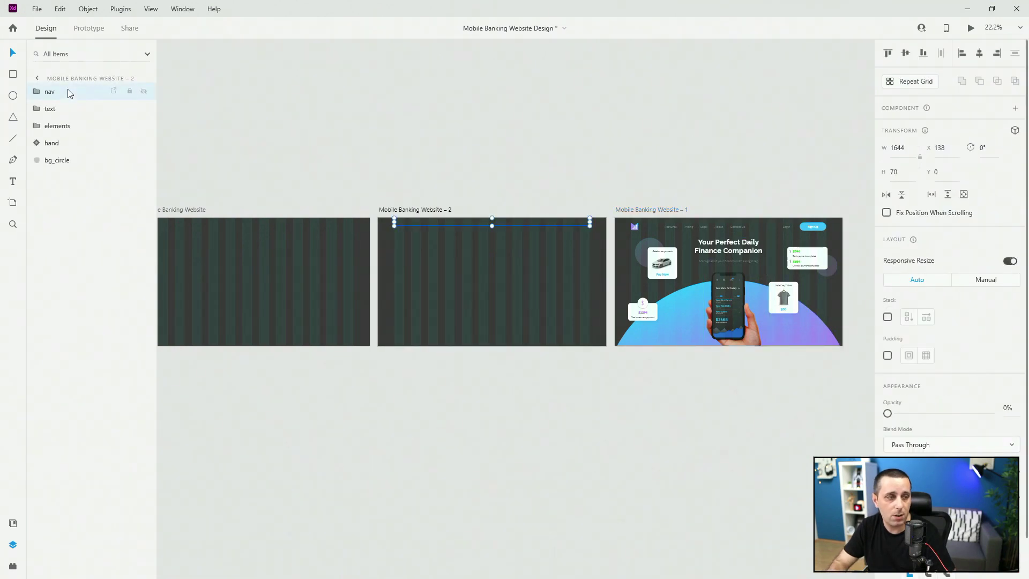
pyautogui.press('0')
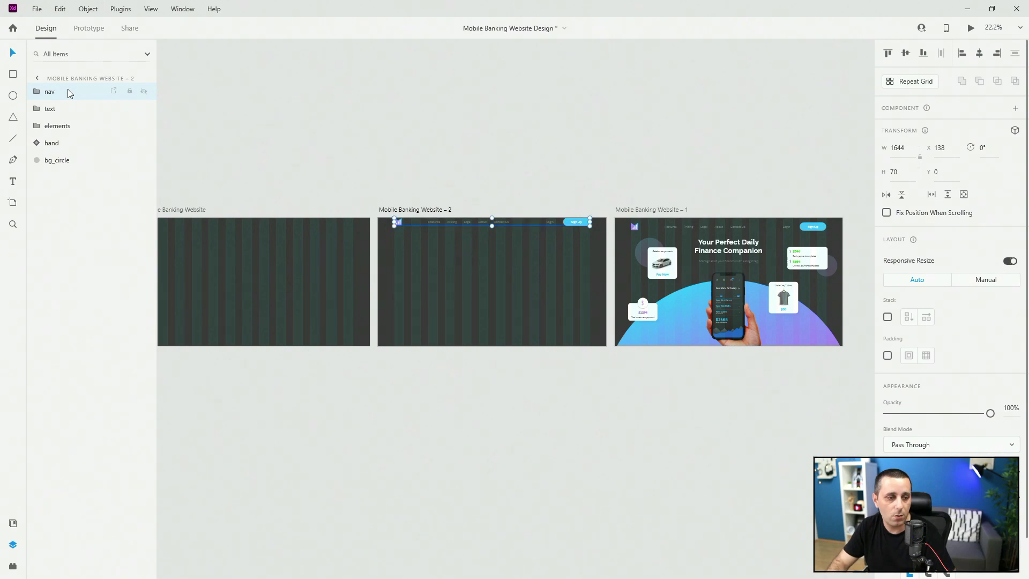
pyautogui.hotkey('shift', 'Down')
pyautogui.hotkey('shift', 'Down')
pyautogui.hotkey('shift', 'Down')
pyautogui.hotkey('shift', 'Down')
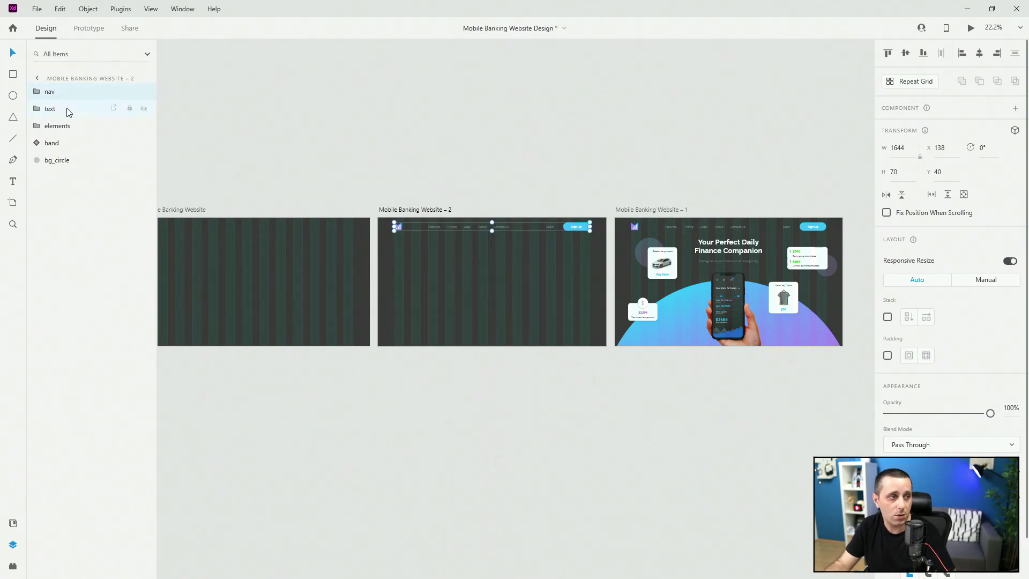
# Set the text group on the Mobile Banking Website – 2 artboard to 100% opacity and move it down to Y 170
pyautogui.click(68, 110)
pyautogui.press('0')
pyautogui.hotkey('shift', 'Down')
pyautogui.hotkey('shift', 'Down')
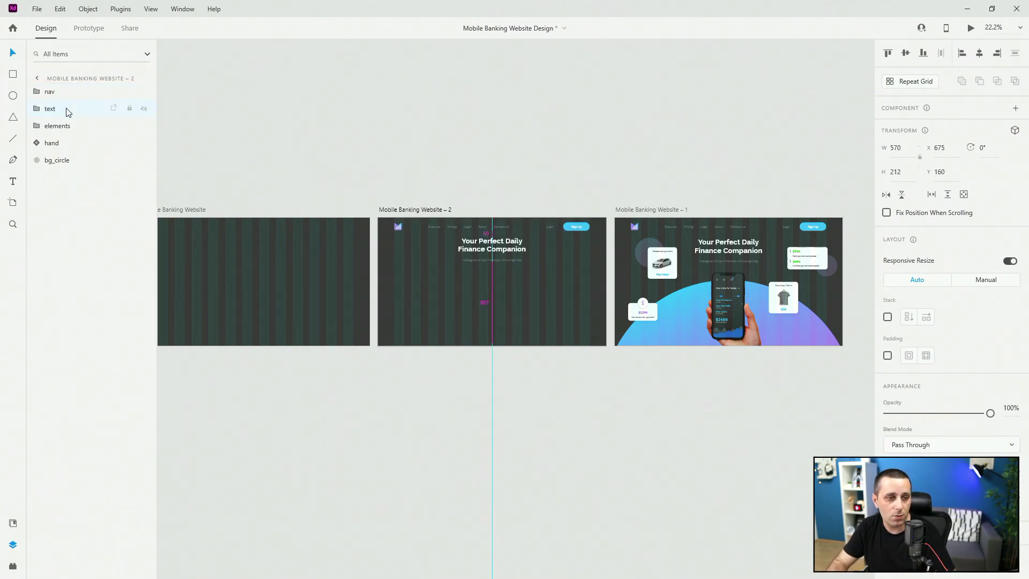
pyautogui.hotkey('shift', 'Down')
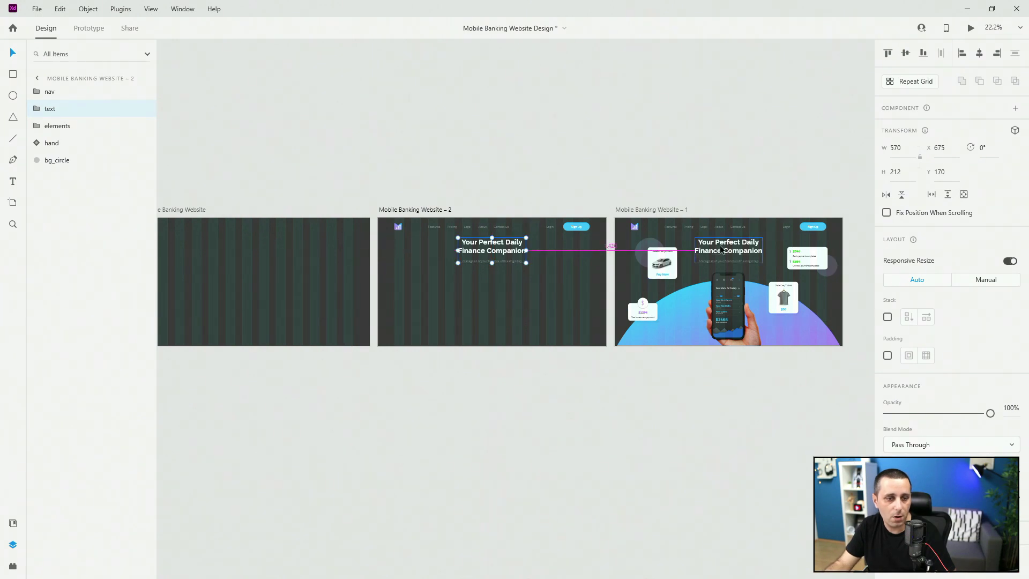
# Try pasting the finished artboard's hero text group onto Mobile Banking Website – 2, and delete the pasted copy
pyautogui.click(721, 248)
pyautogui.keyDown('ctrl'); pyautogui.scroll(5, 751, 243); pyautogui.keyUp('ctrl')
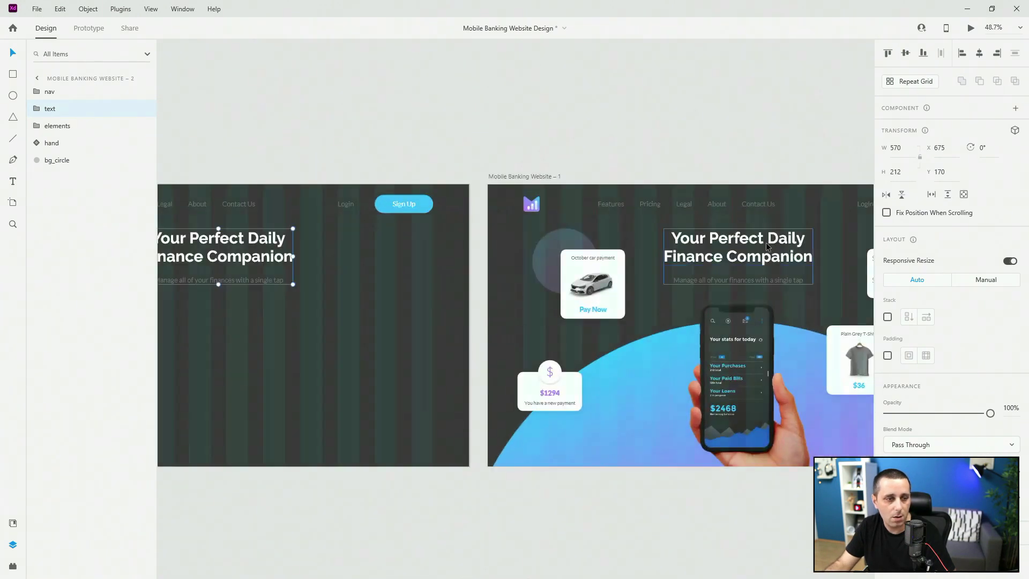
pyautogui.hotkey('ctrl', 'c')
pyautogui.click(343, 252)
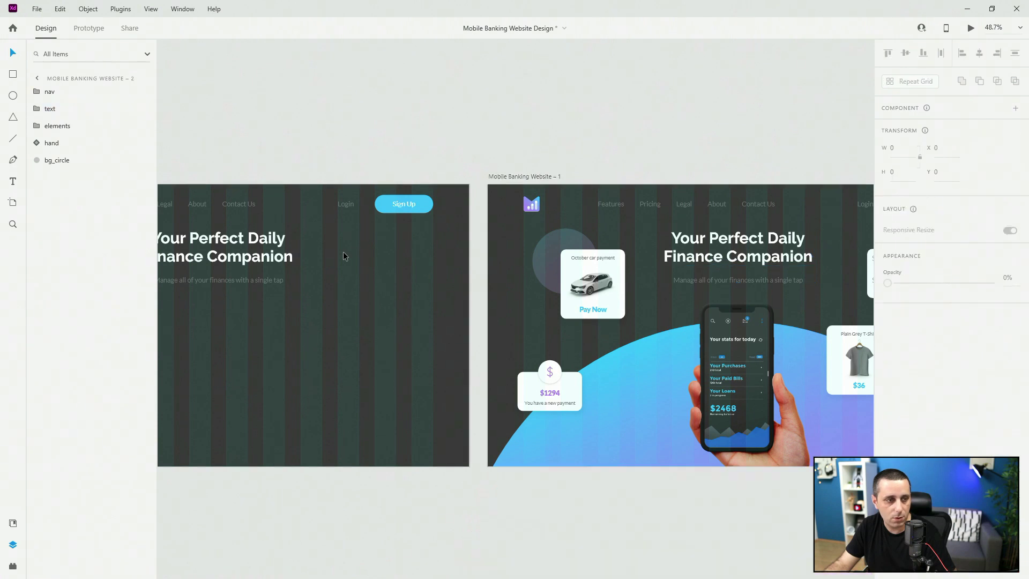
pyautogui.hotkey('ctrl', 'v')
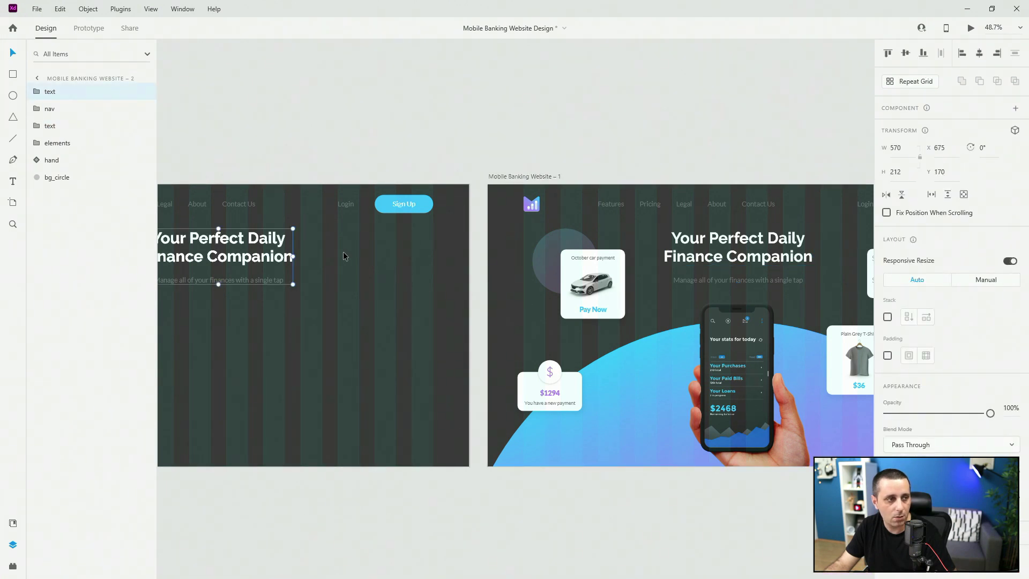
pyautogui.press('Delete')
pyautogui.keyDown('ctrl'); pyautogui.scroll(-3, 731, 234); pyautogui.keyUp('ctrl')
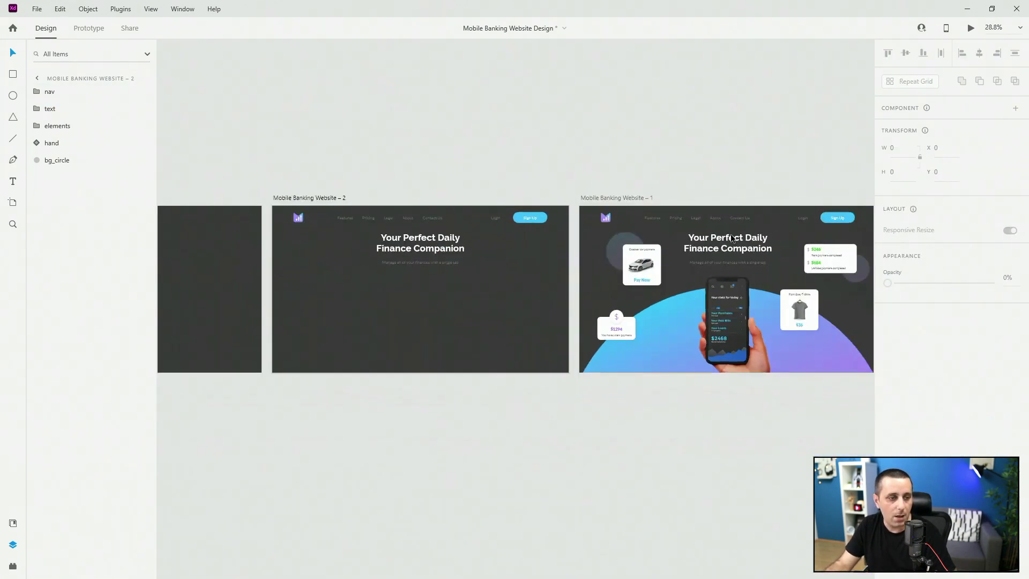
pyautogui.keyDown('ctrl'); pyautogui.scroll(-2, 730, 233); pyautogui.keyUp('ctrl')
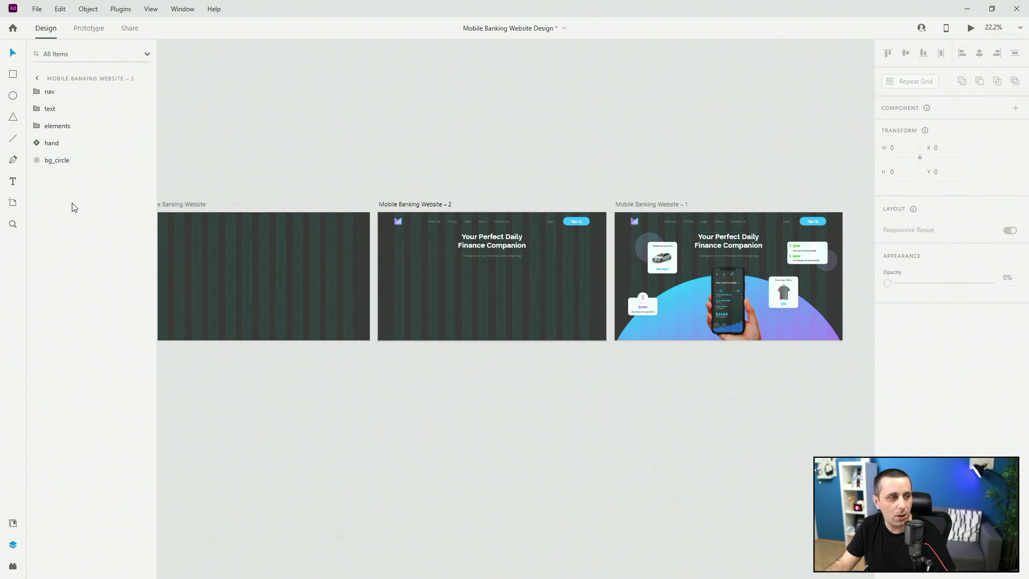
# Replace the hidden bg_circle on Mobile Banking Website – 2 with a copy from Mobile Banking Website – 1, placed lowest in the layer order
pyautogui.click(74, 162)
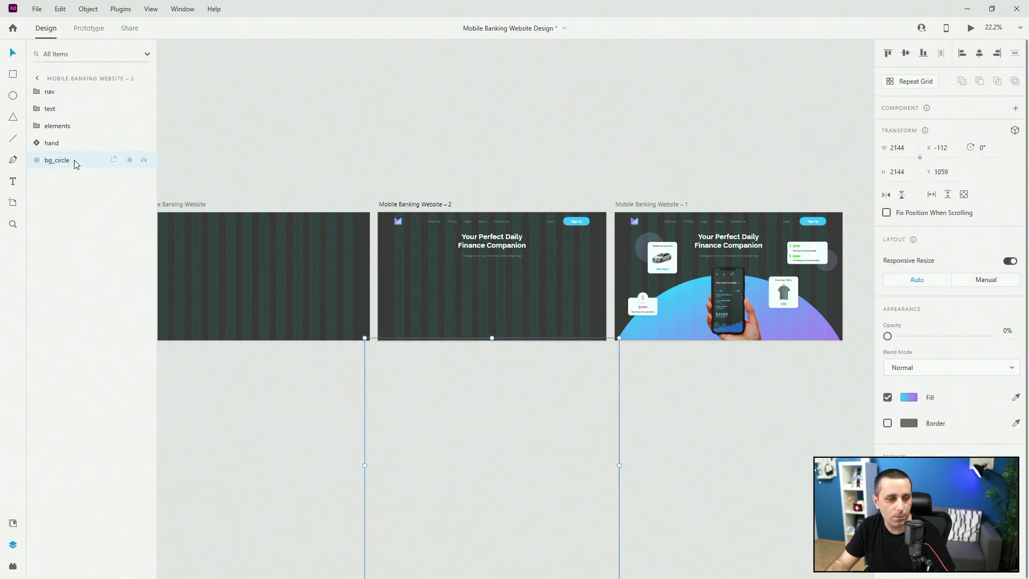
pyautogui.press('0')
pyautogui.press('Delete')
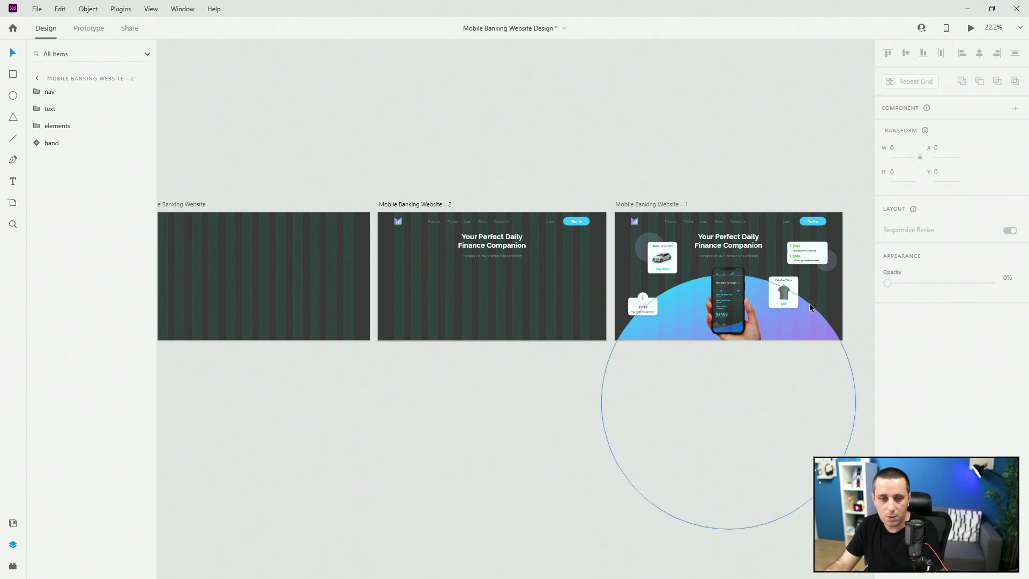
pyautogui.hotkey('ctrl', 'z')
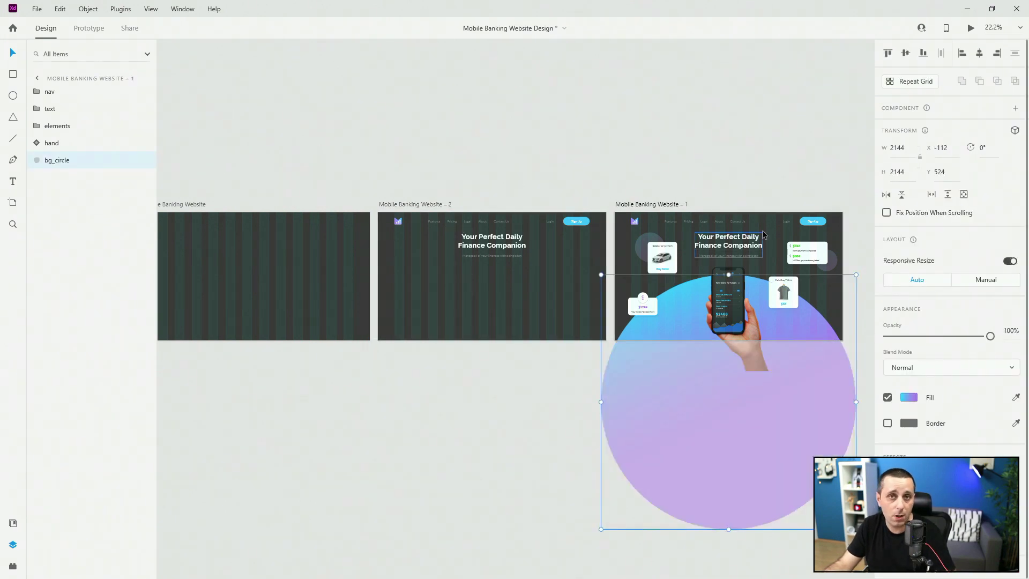
pyautogui.hotkey('ctrl', 'c')
pyautogui.click(503, 293)
pyautogui.hotkey('ctrl', 'v')
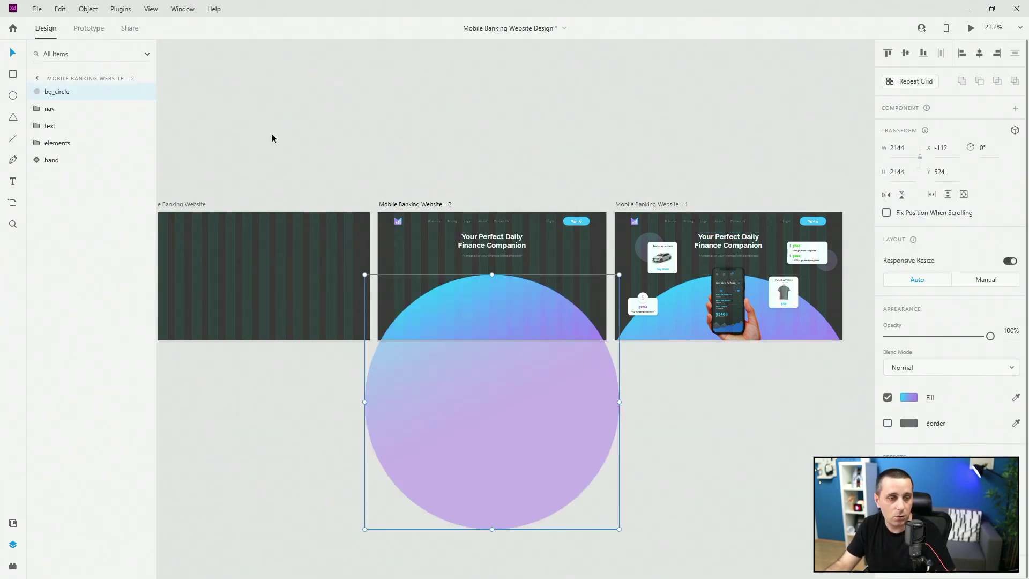
pyautogui.moveTo(59, 92); pyautogui.dragTo(72, 176)
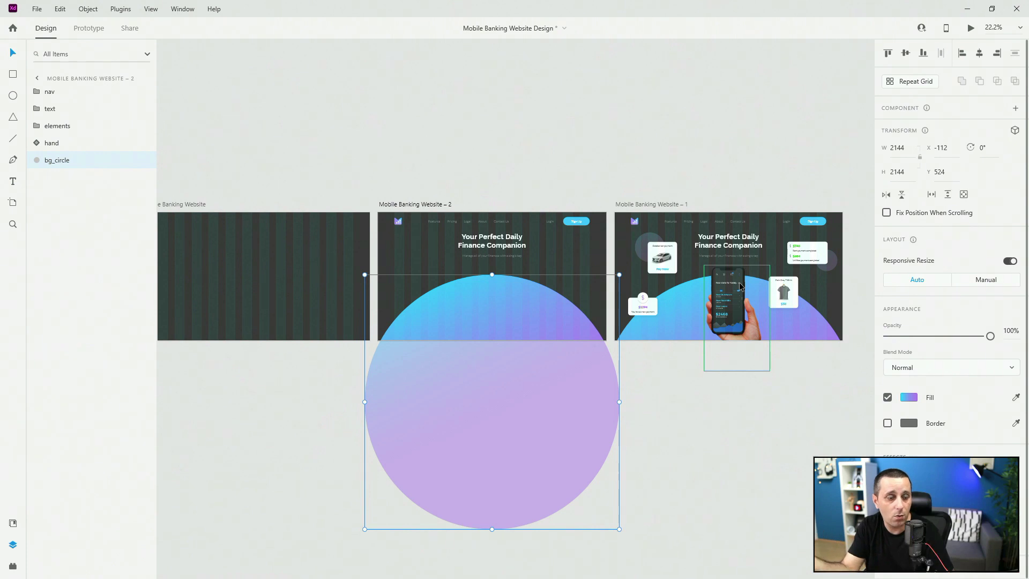
# Prototype the links Mobile Banking Website to – 2 and – 2 to – 1 with a 1 s Time trigger and 3 s Ease In-Out Auto-Animate
pyautogui.click(176, 205)
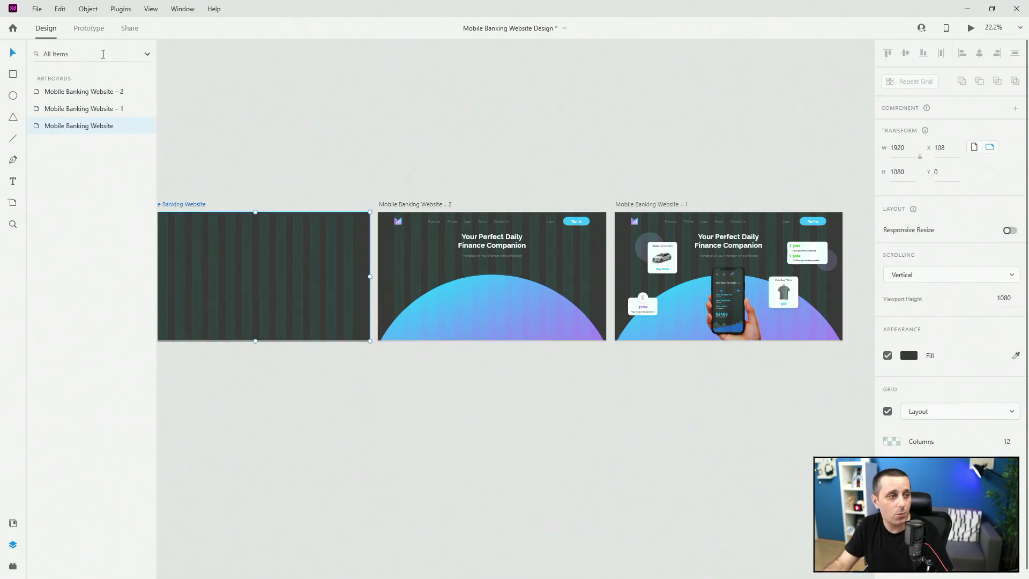
pyautogui.click(88, 27)
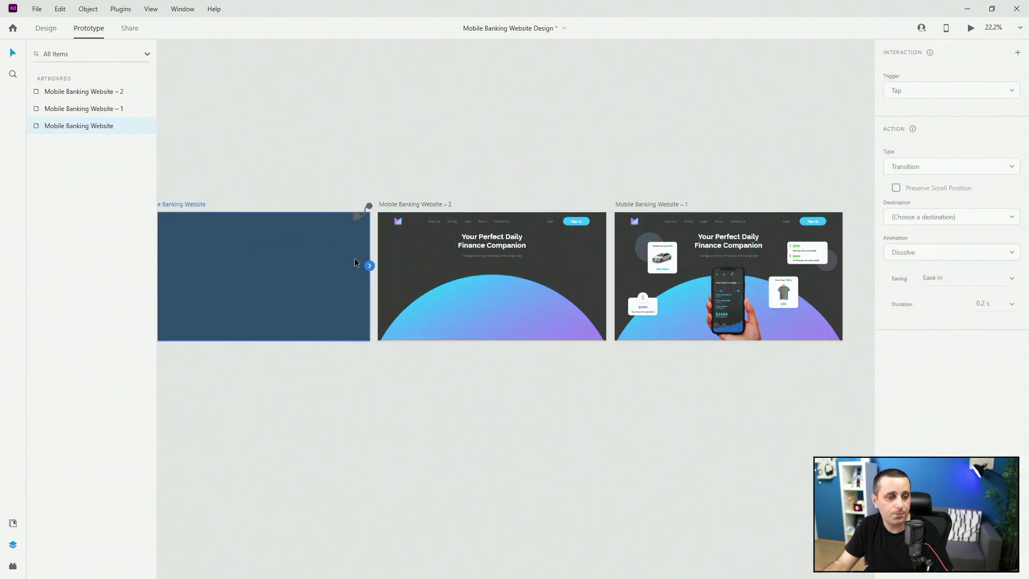
pyautogui.hotkey('ctrl', '0')
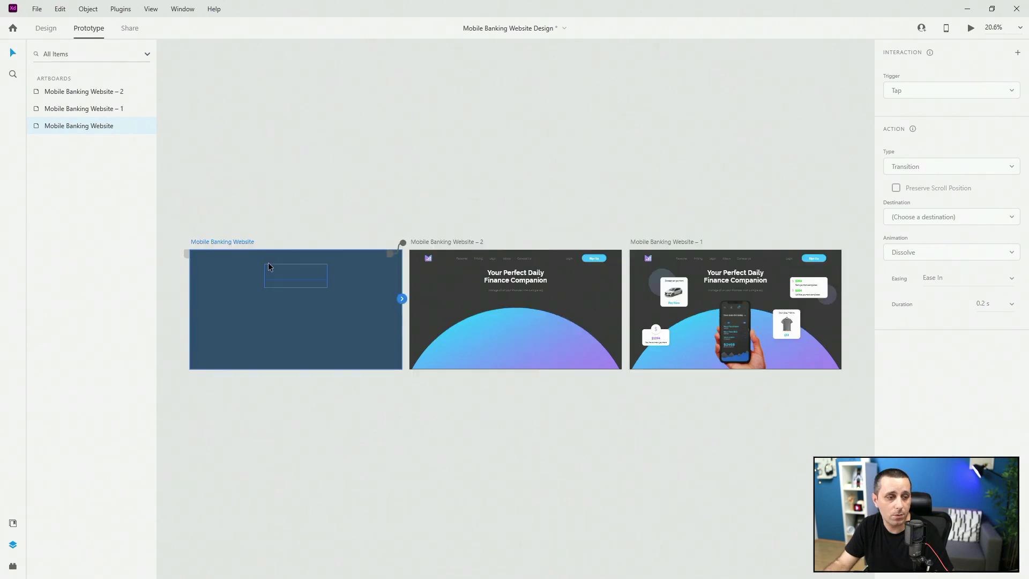
pyautogui.moveTo(401, 299); pyautogui.dragTo(491, 323)
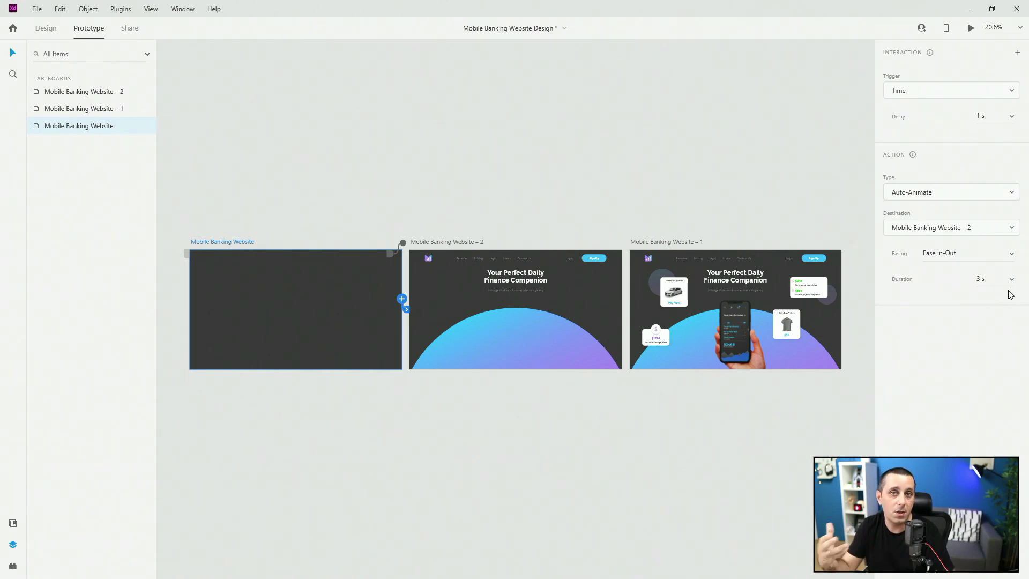
pyautogui.click(466, 242)
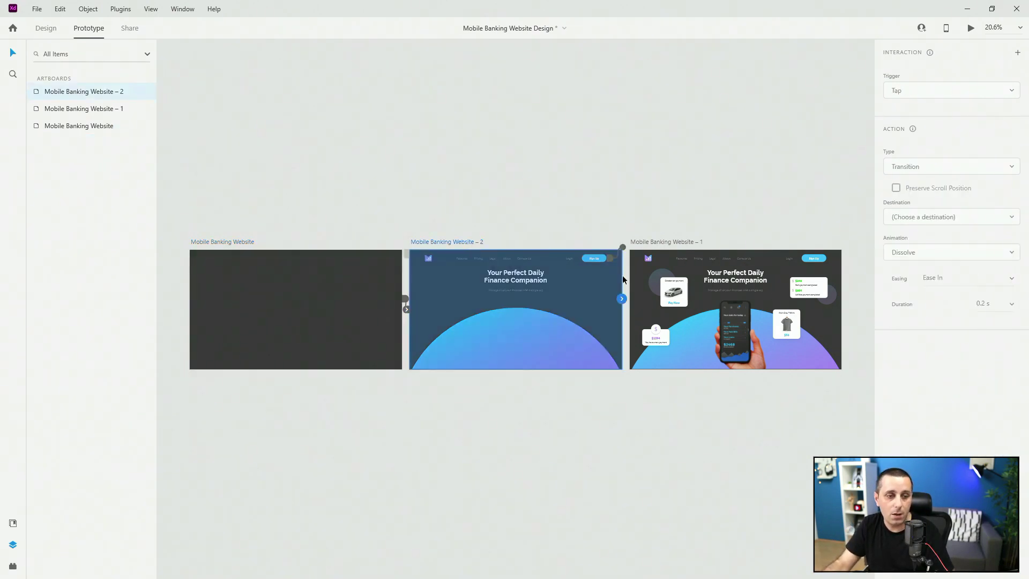
pyautogui.moveTo(625, 309); pyautogui.dragTo(710, 333)
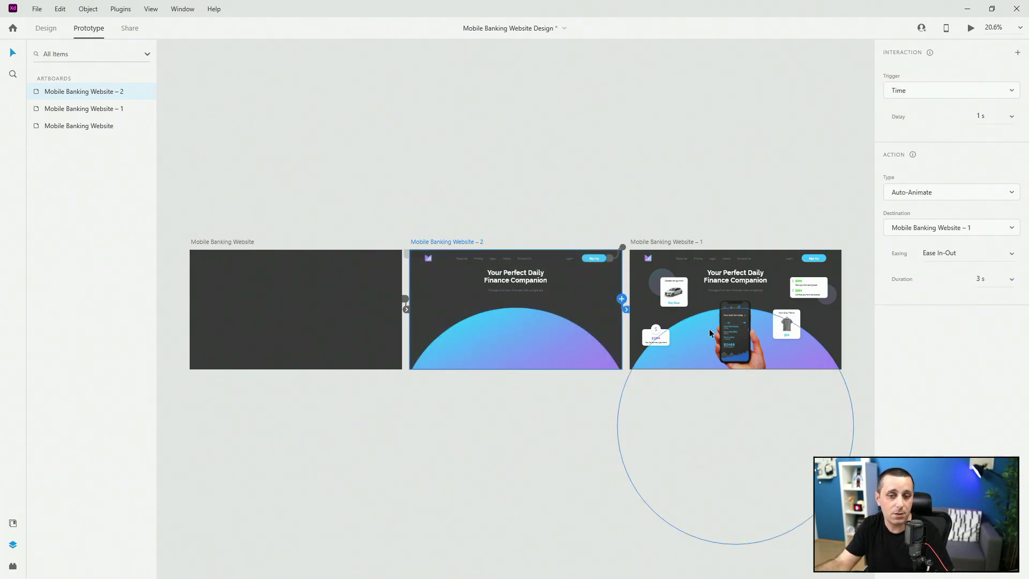
# Preview the staged animation from the Mobile Banking Website start artboard in a maximized window
pyautogui.click(212, 241)
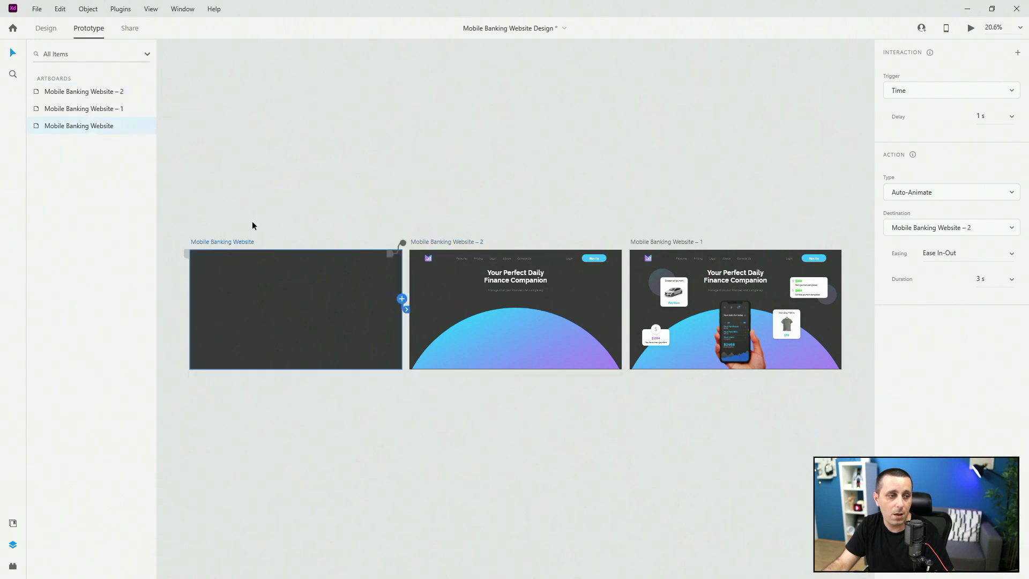
pyautogui.click(971, 27)
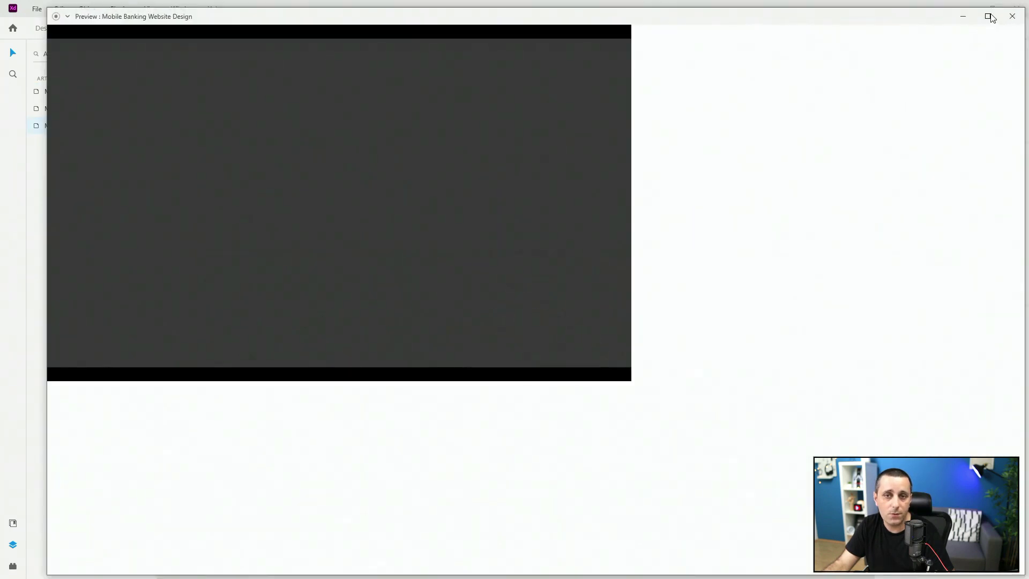
pyautogui.click(989, 17)
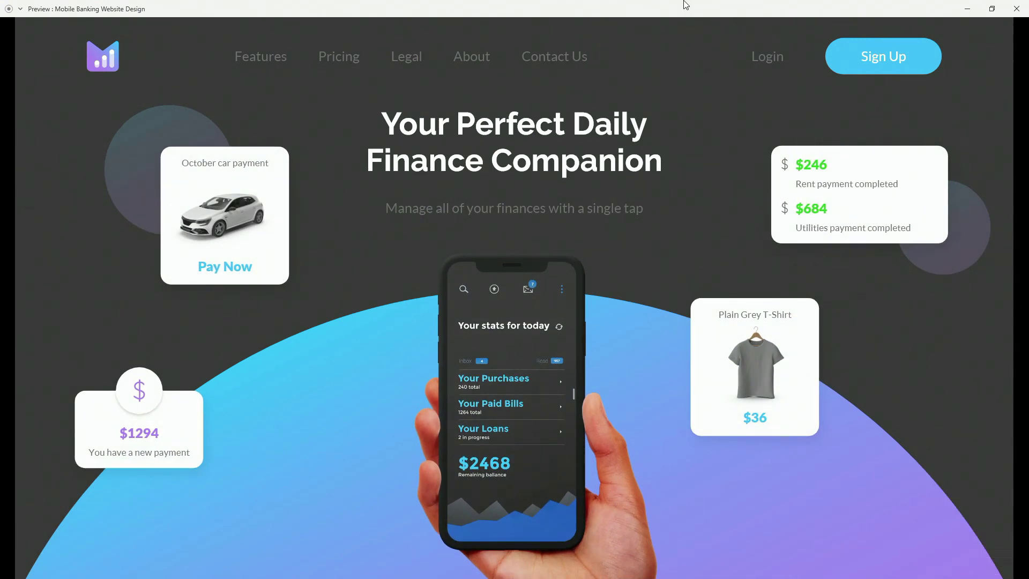
pyautogui.moveTo(682, 5); pyautogui.dragTo(679, 52)
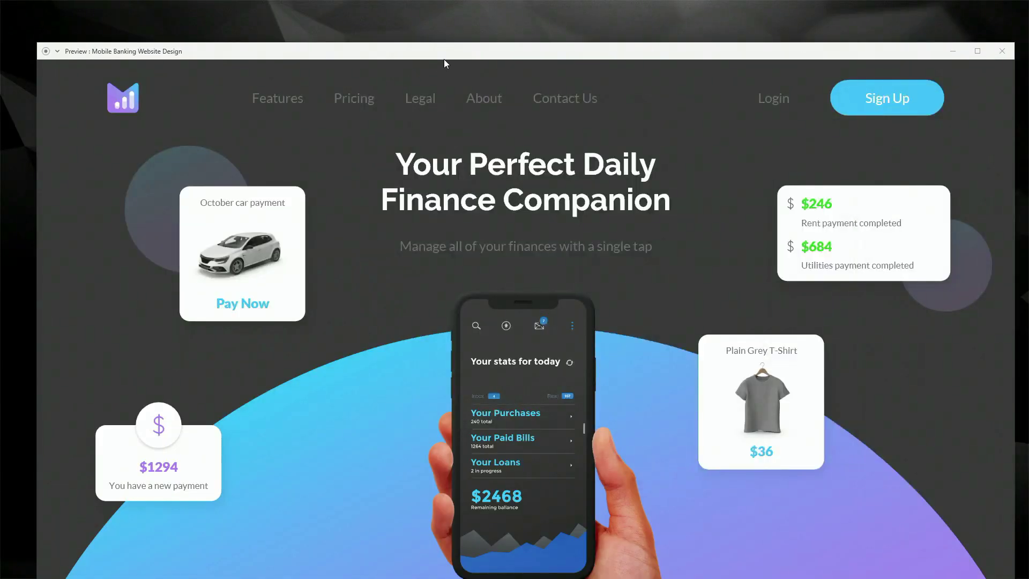
pyautogui.doubleClick(461, 51)
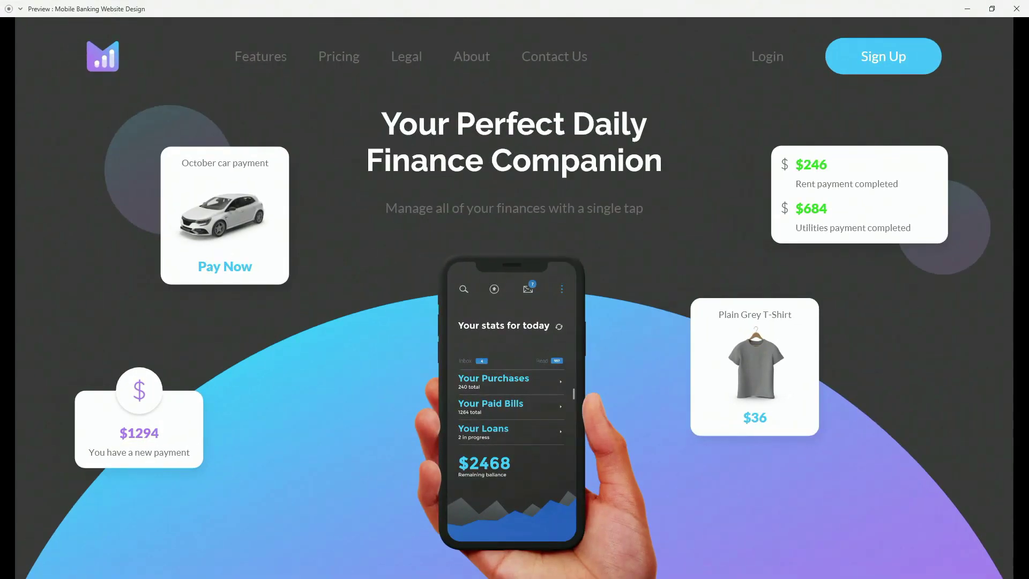